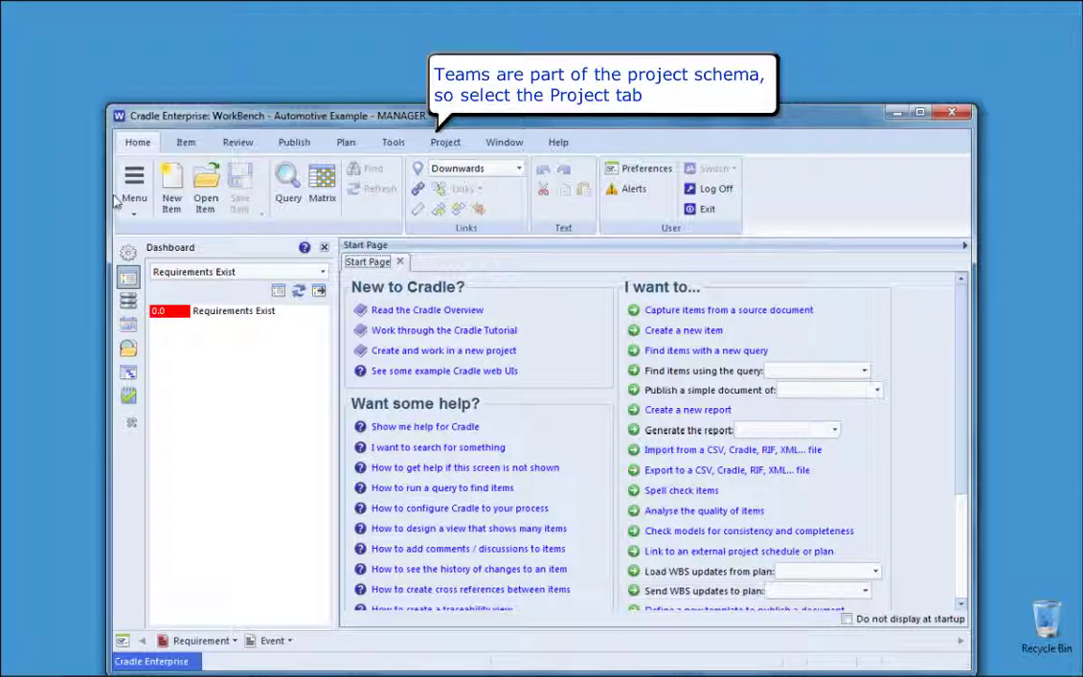
Step: Open Project Setup on User Settings, show the Teams tab and select the PROJECT team
click(441, 144)
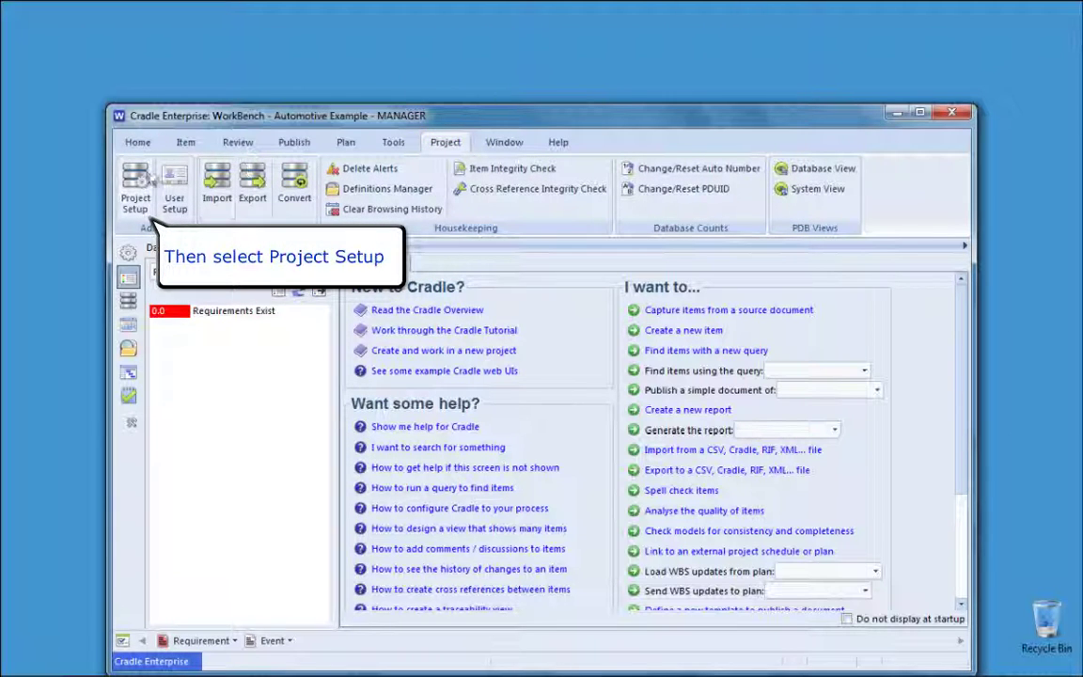
click(137, 179)
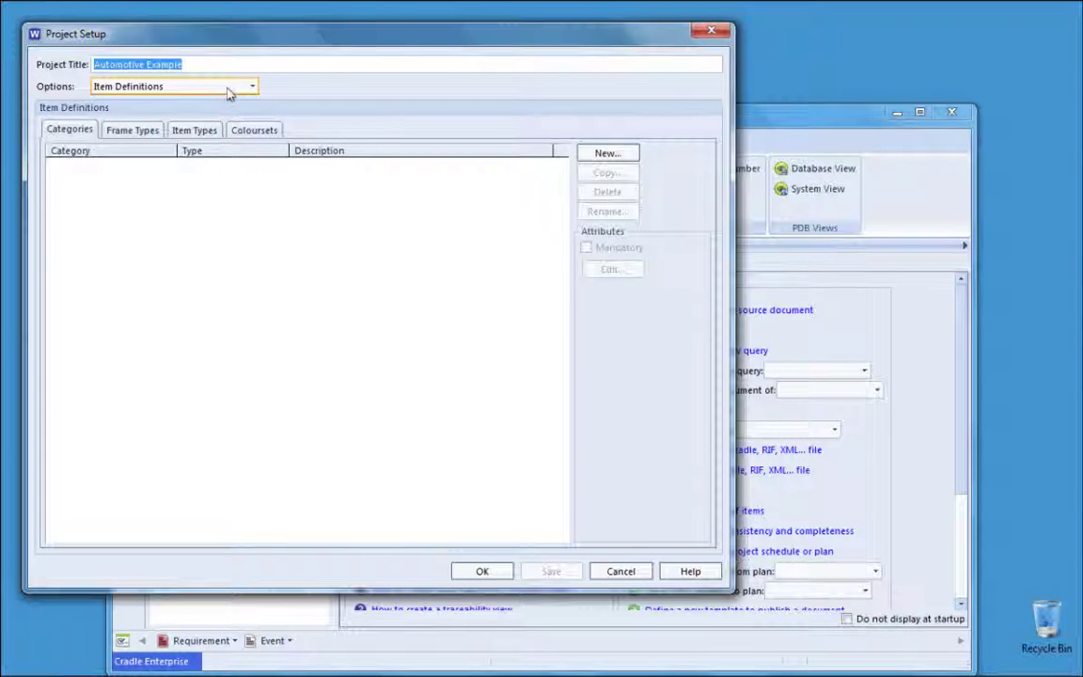
click(228, 88)
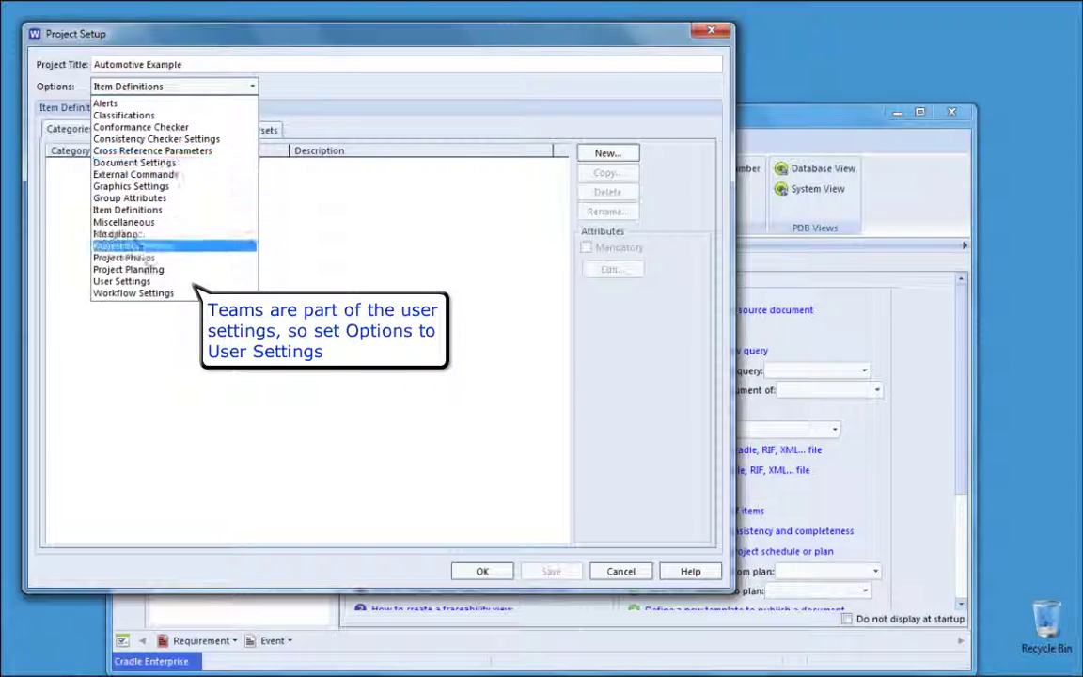
click(134, 284)
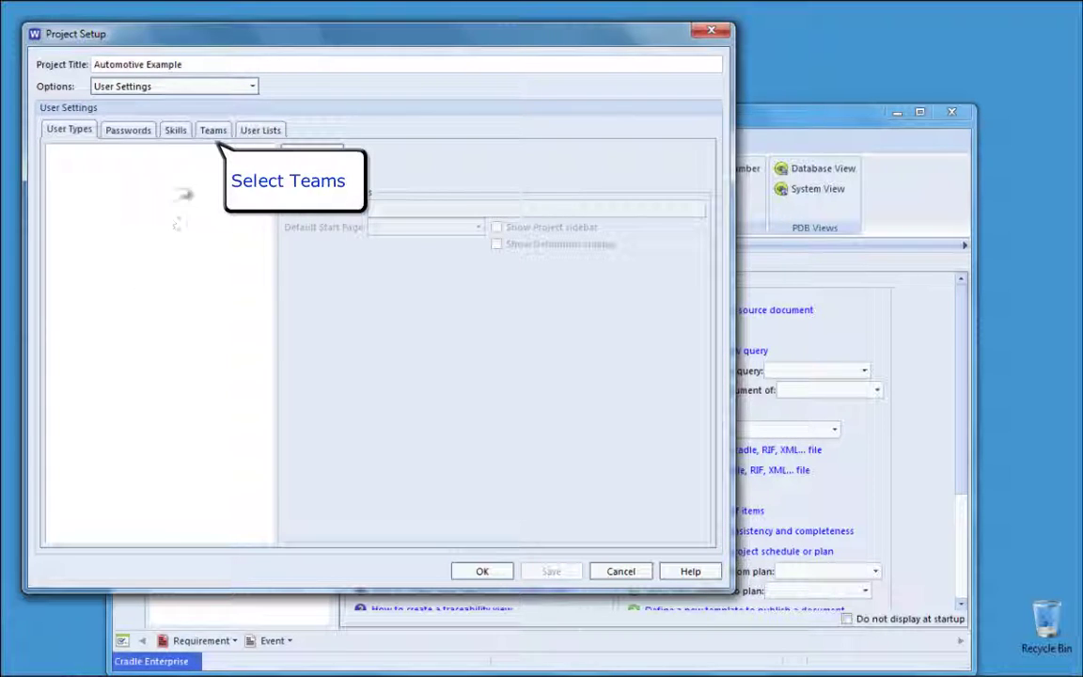
click(214, 136)
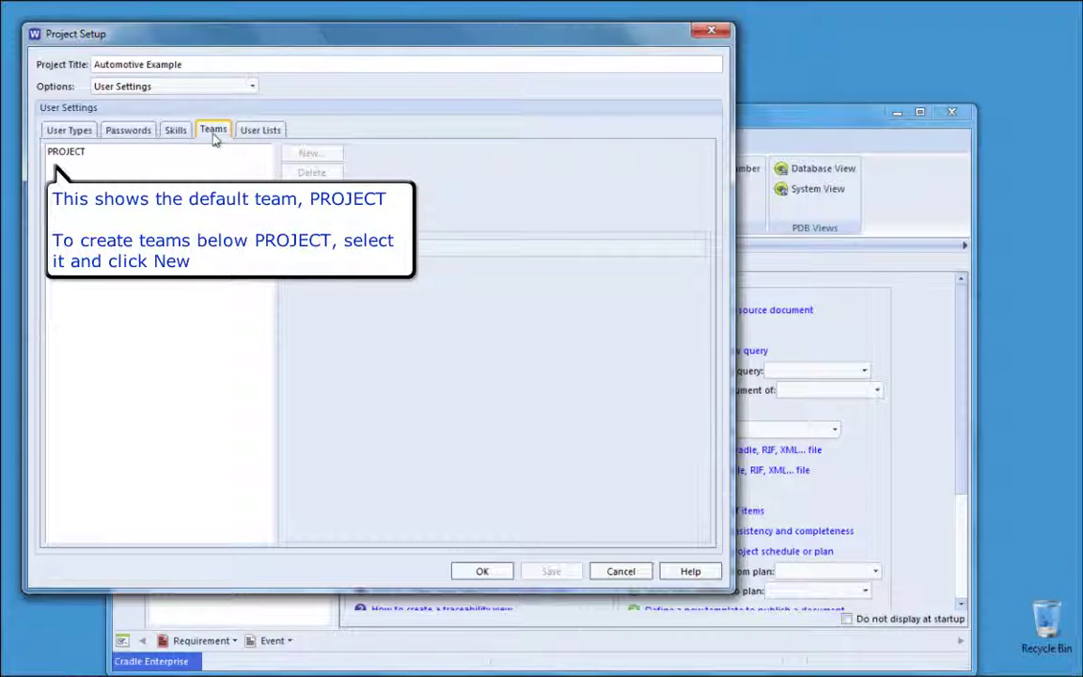
click(80, 155)
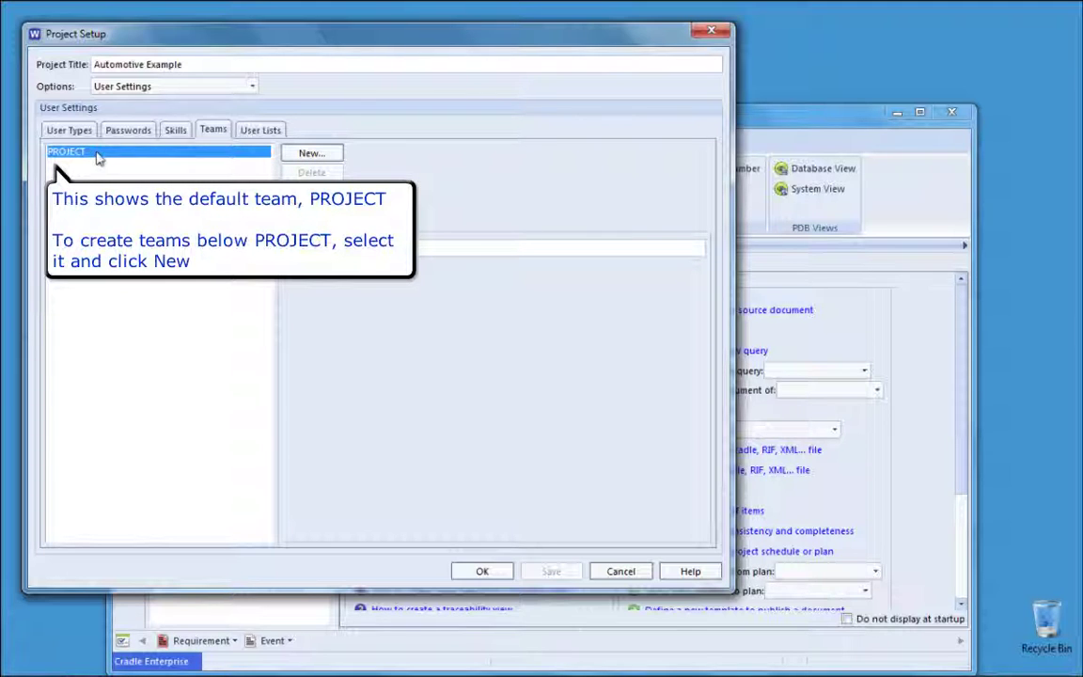
Step: Create three teams under PROJECT named systems, hardware and software
click(303, 154)
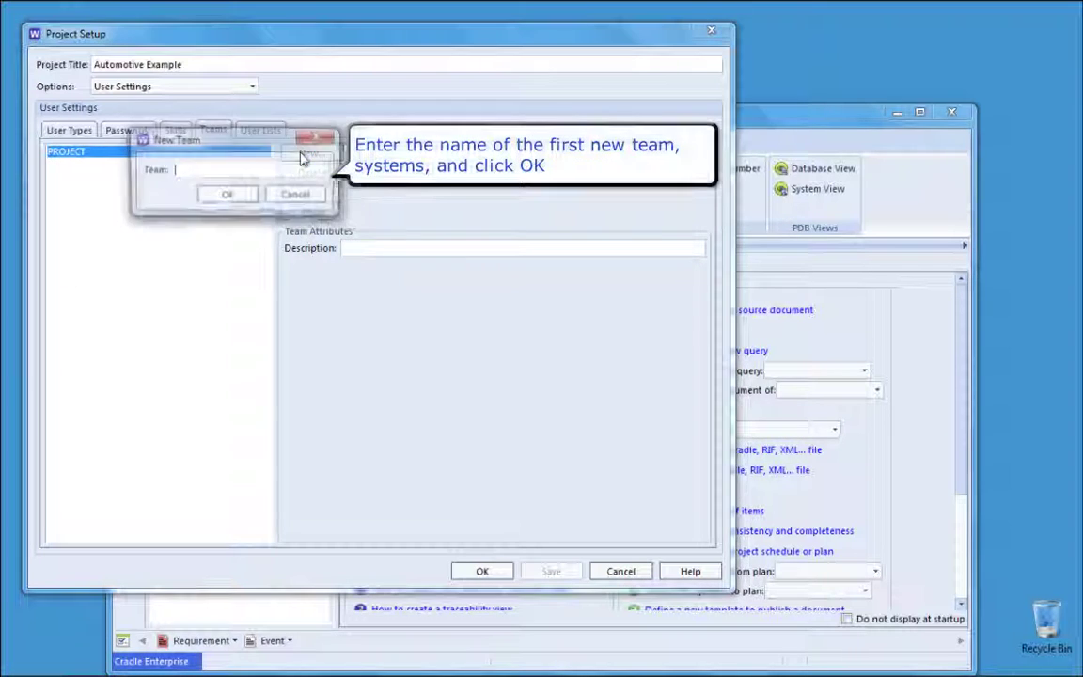
text(s)
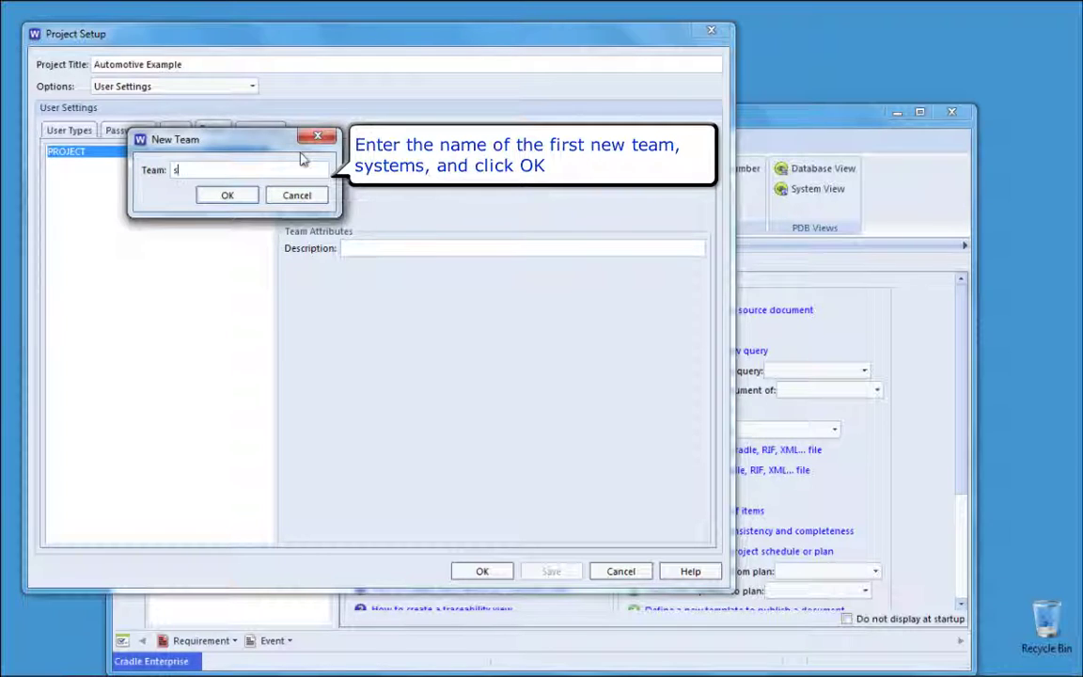
text(ystems)
click(233, 195)
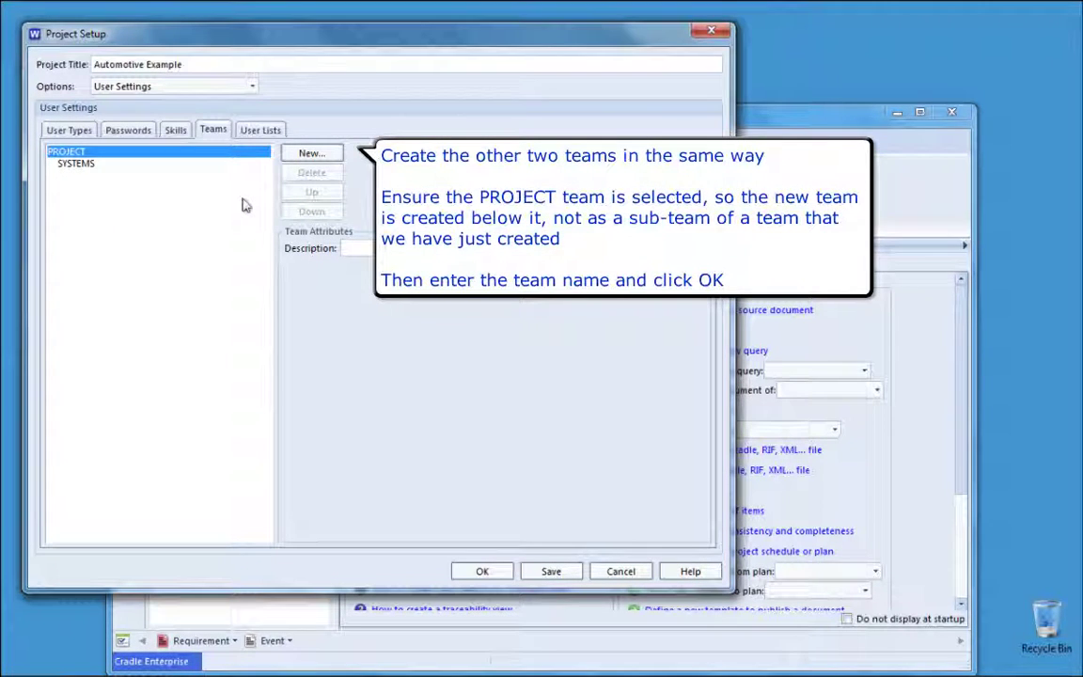
click(309, 154)
text(ha)
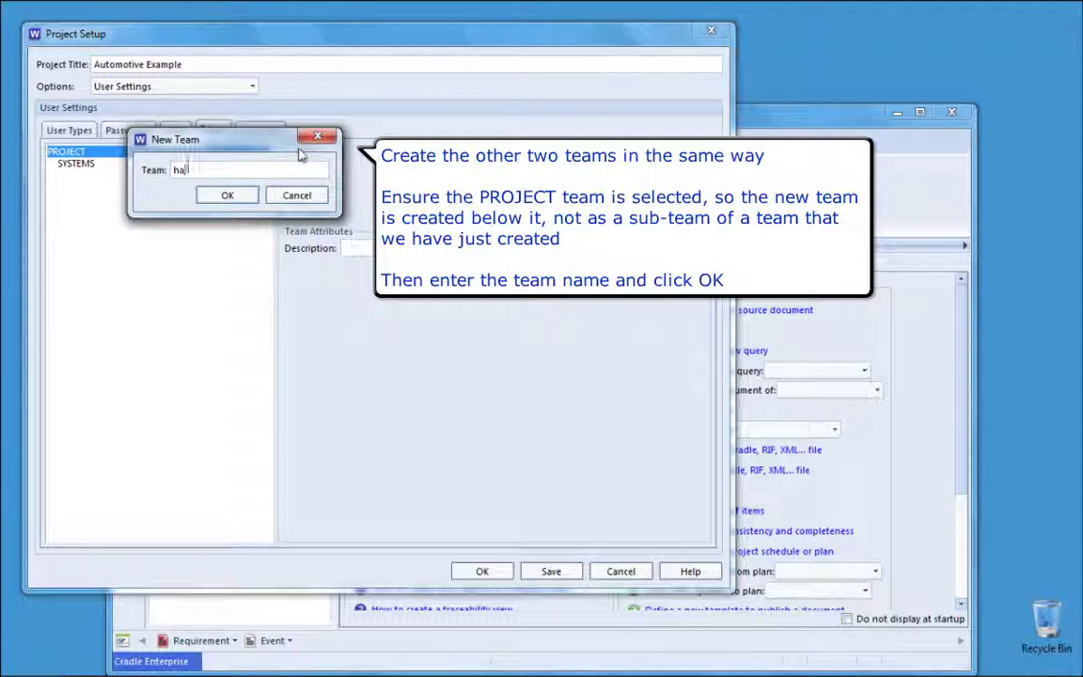
text(rdware)
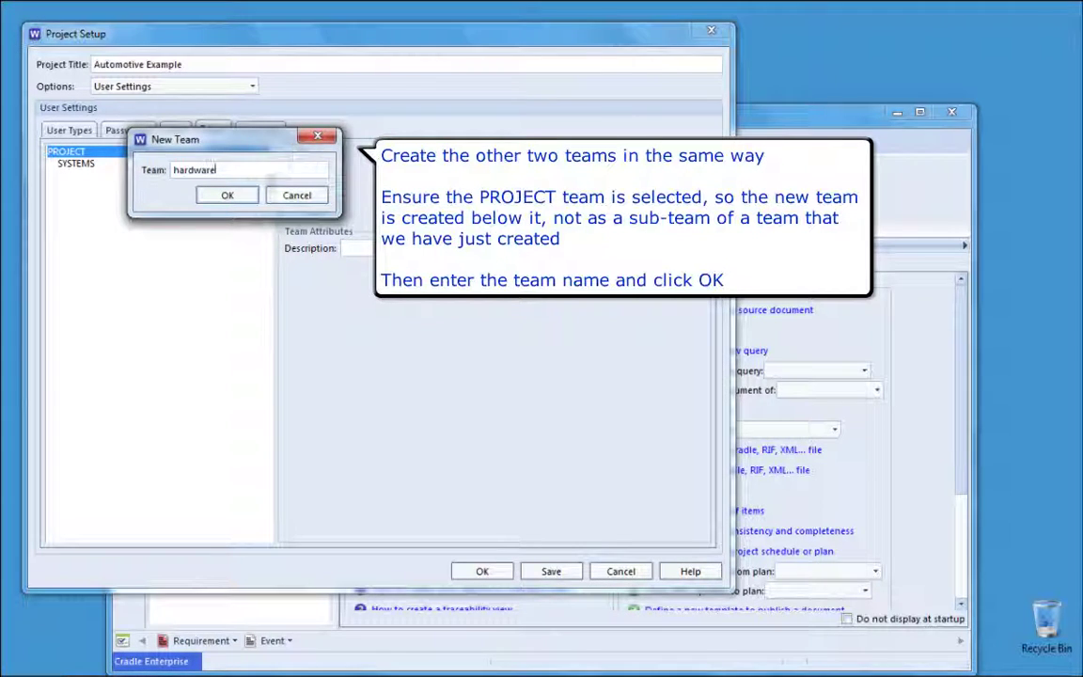
click(228, 195)
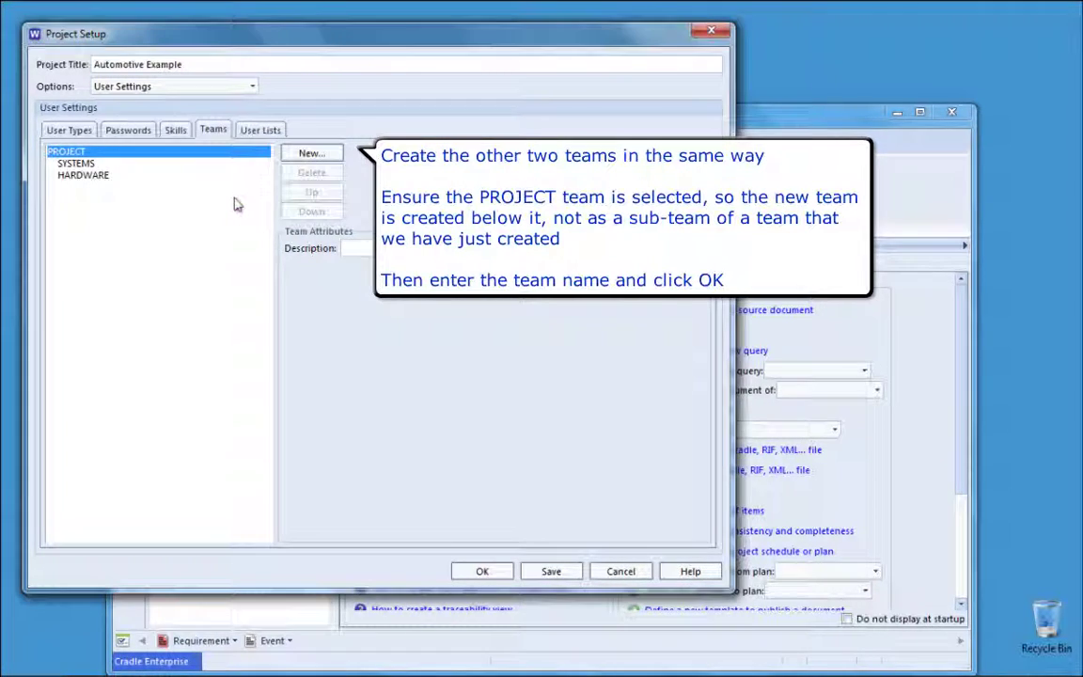
click(306, 158)
text(software)
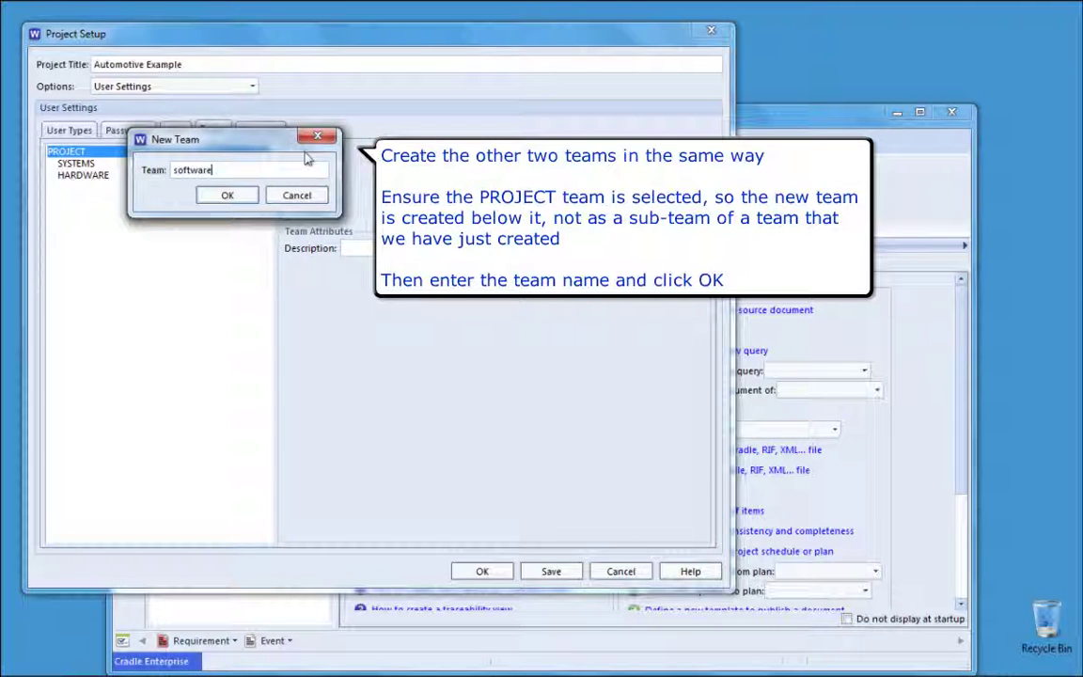
click(227, 196)
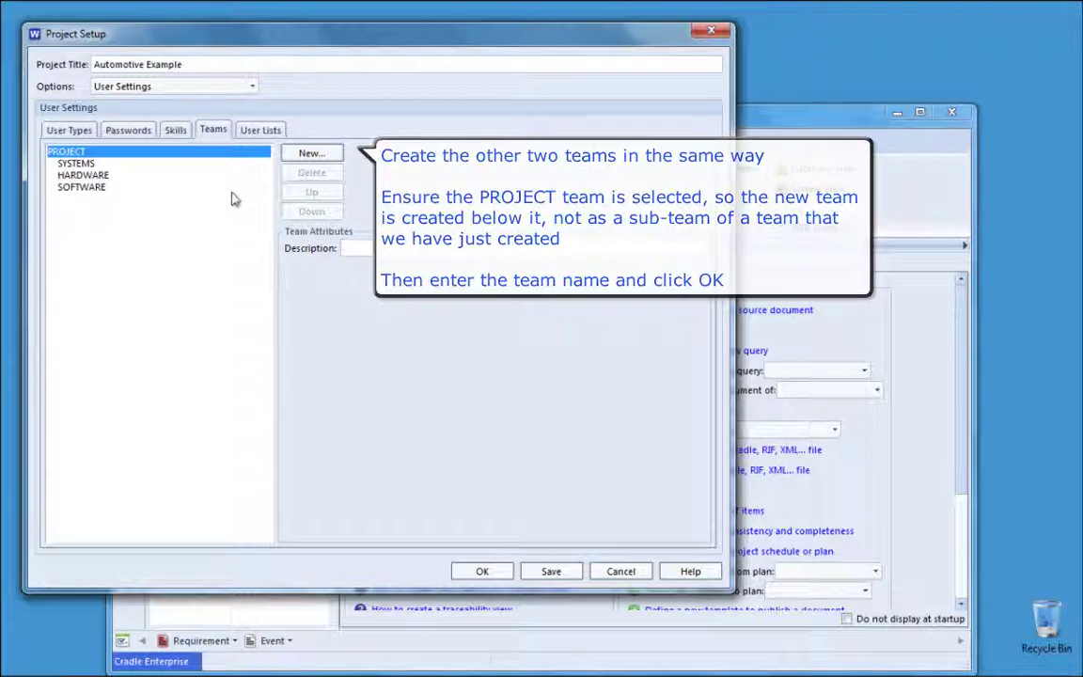
click(235, 167)
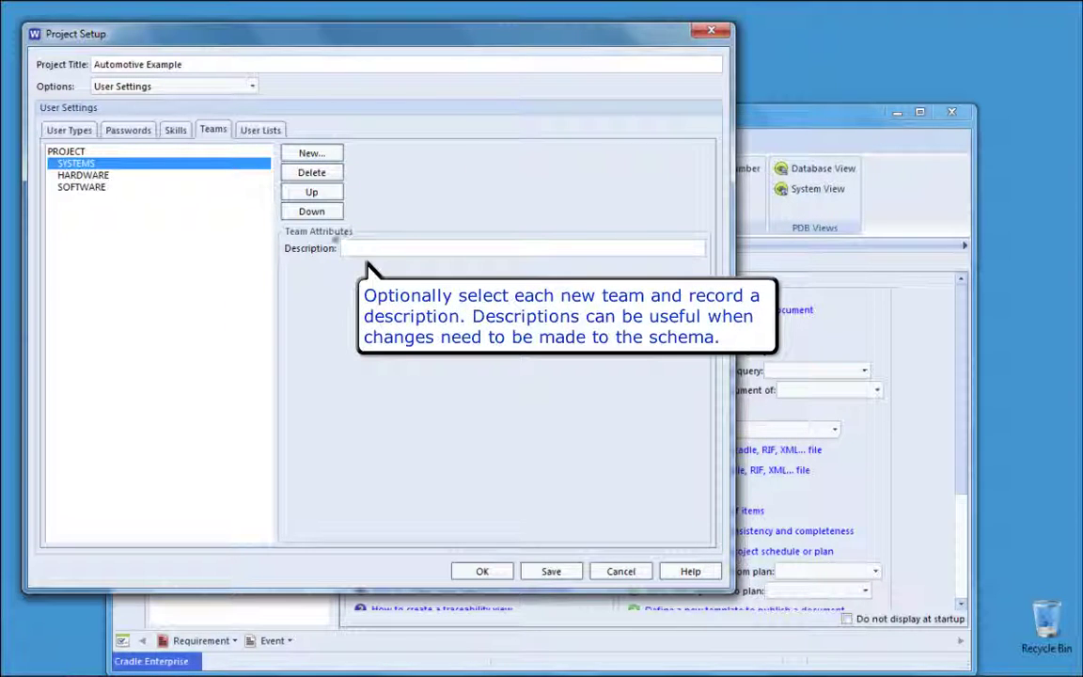
Step: Describe the teams as 'The systems engineering team', 'The hardware engineering team' and 'The software engineering team'
click(355, 247)
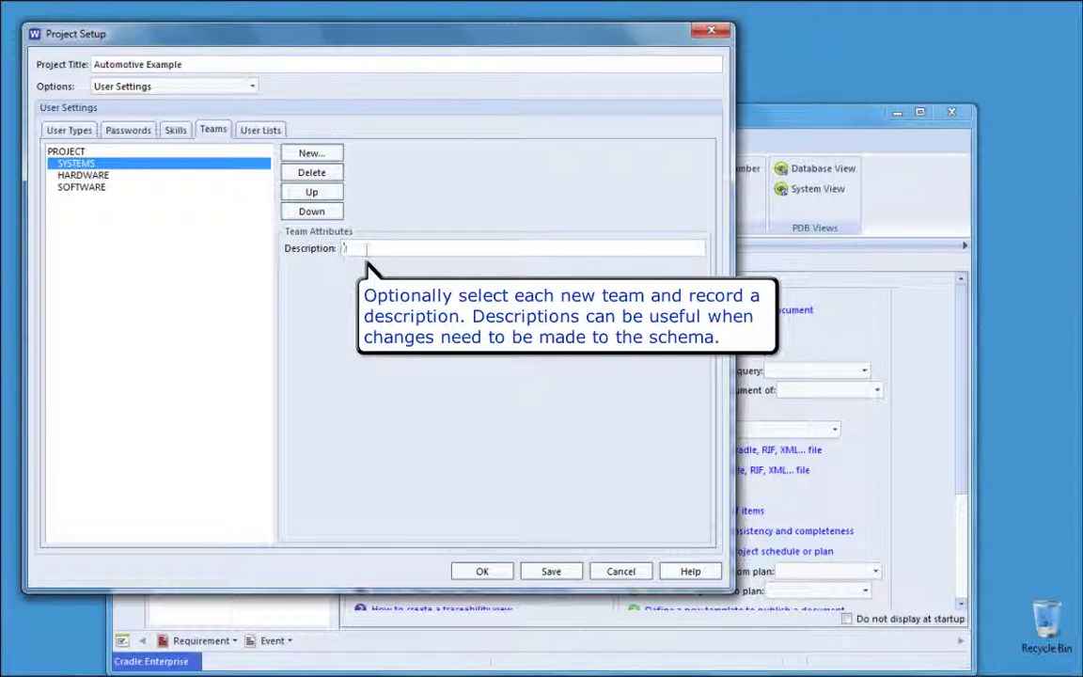
text(The systems engineering team)
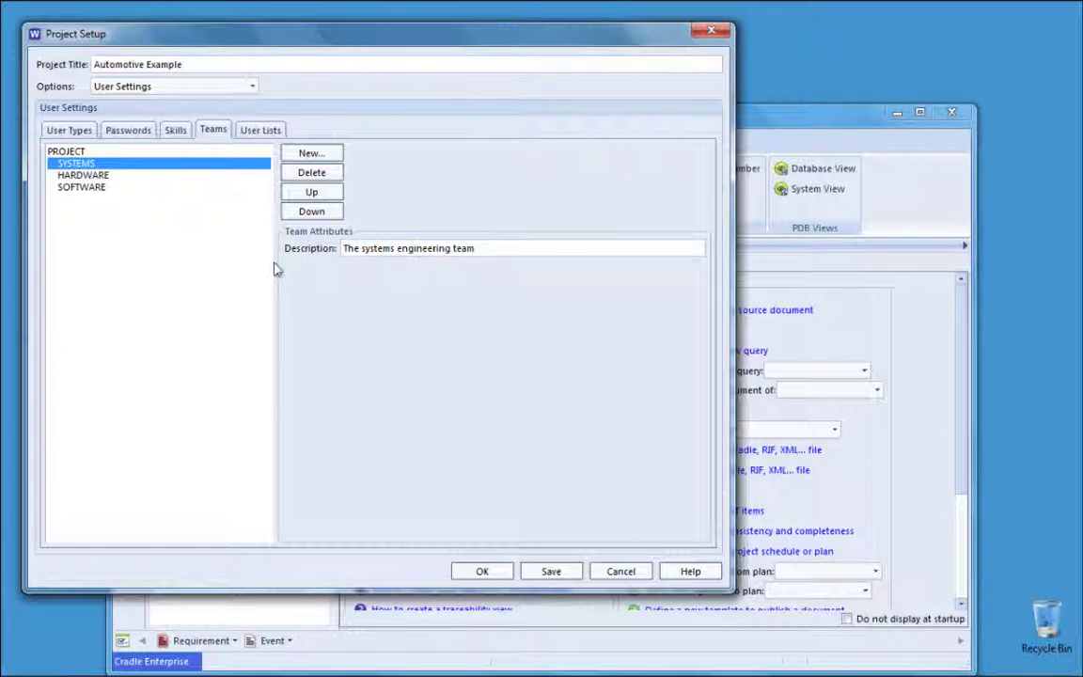
click(107, 177)
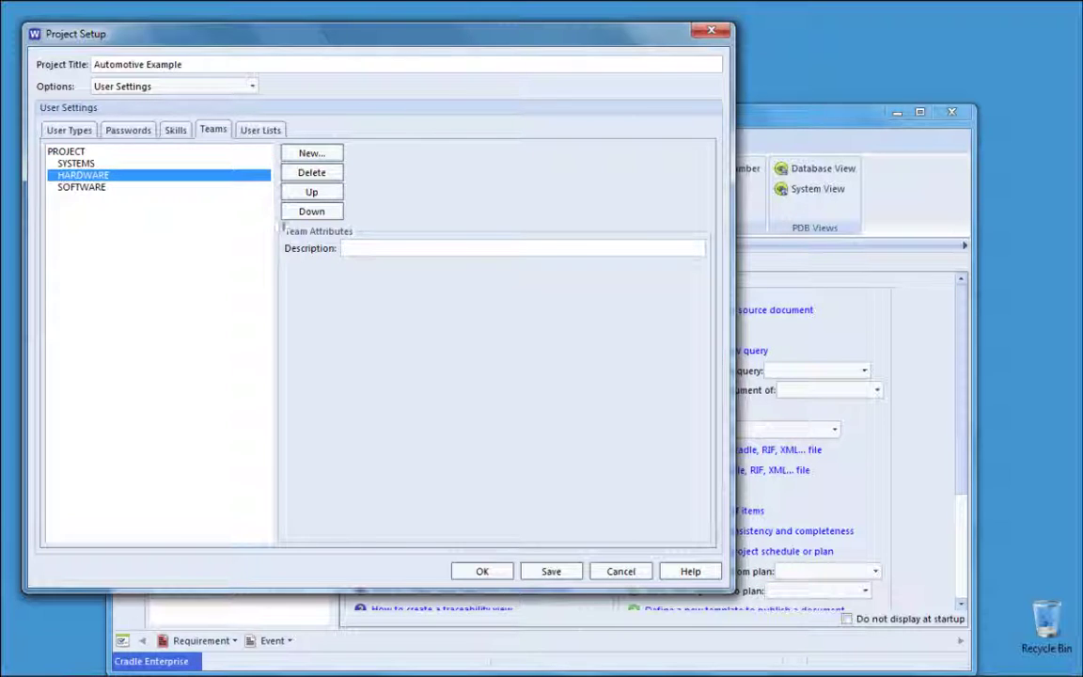
click(370, 248)
text(The hardware engineering team)
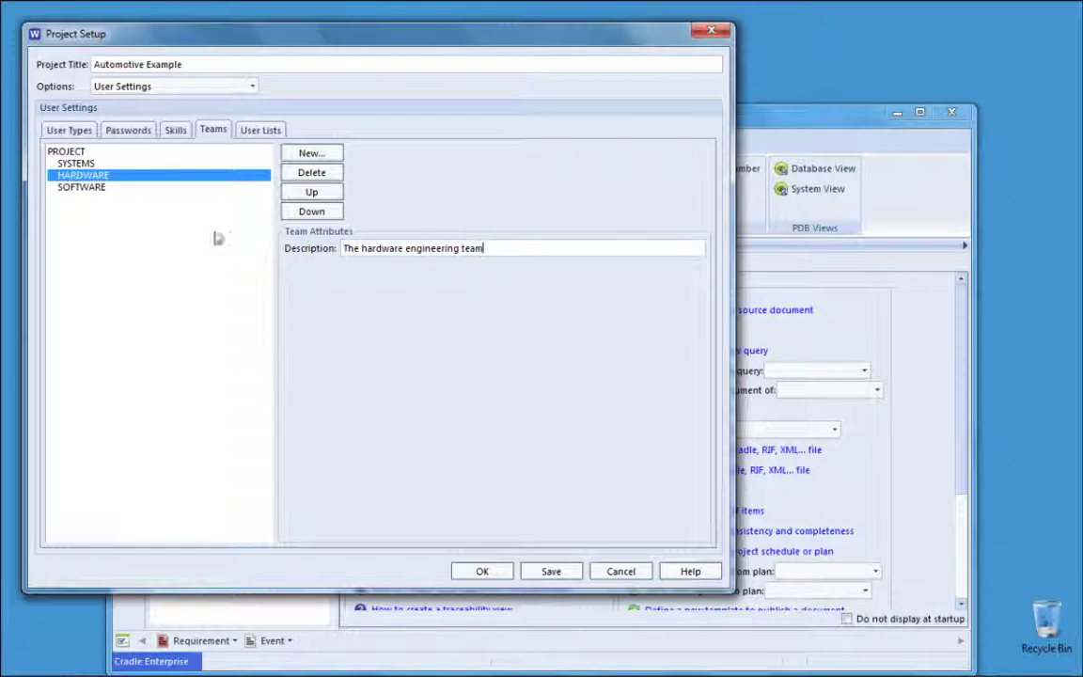
click(94, 187)
click(346, 247)
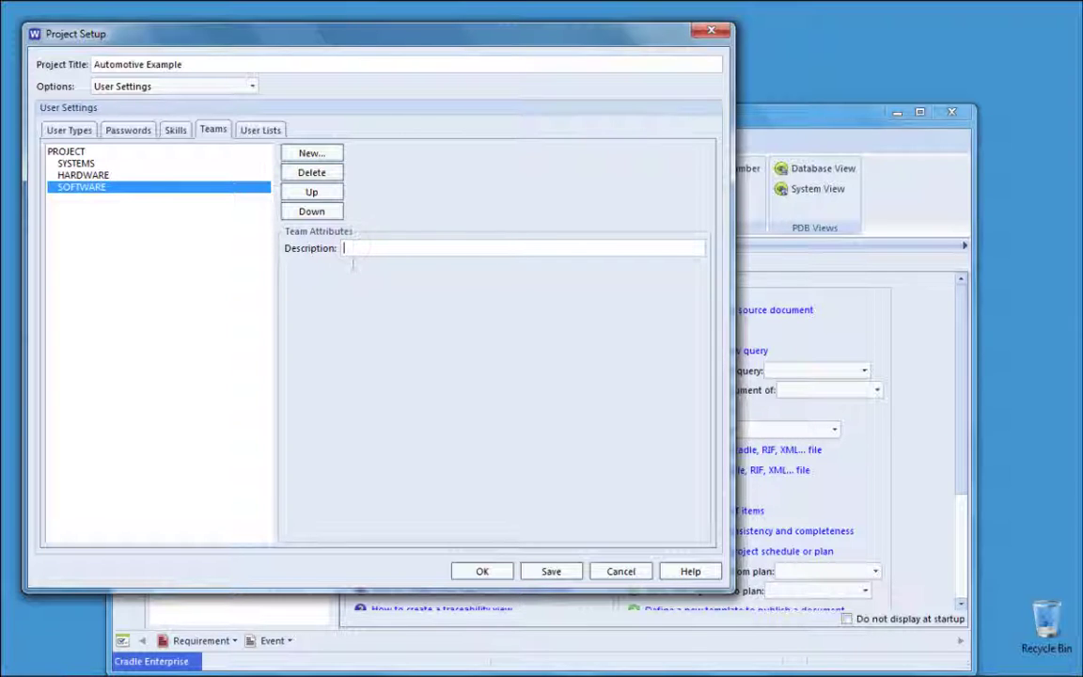
text(The software engineerin)
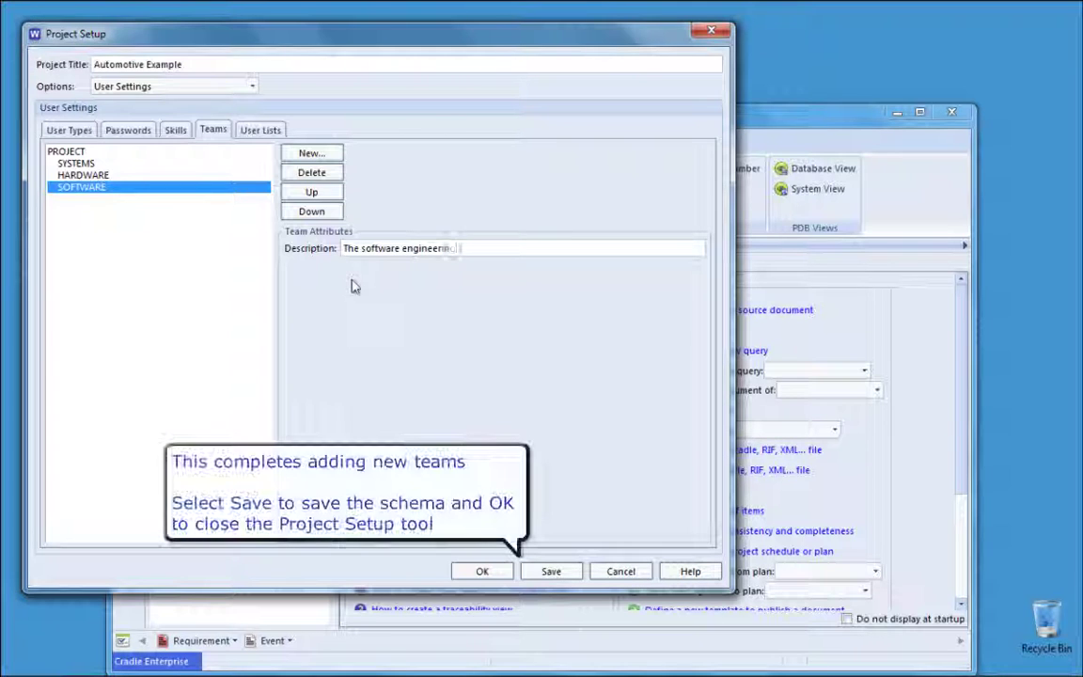
text(g team)
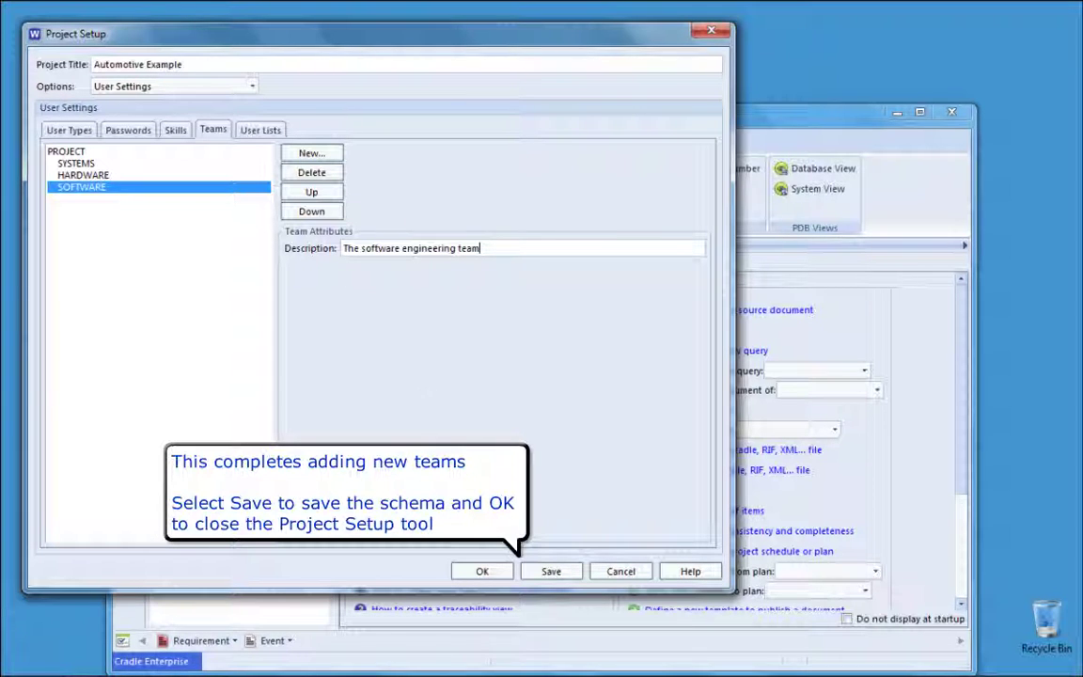
Step: Save the schema, close Project Setup with OK, and exit WorkBench confirming Yes
click(550, 571)
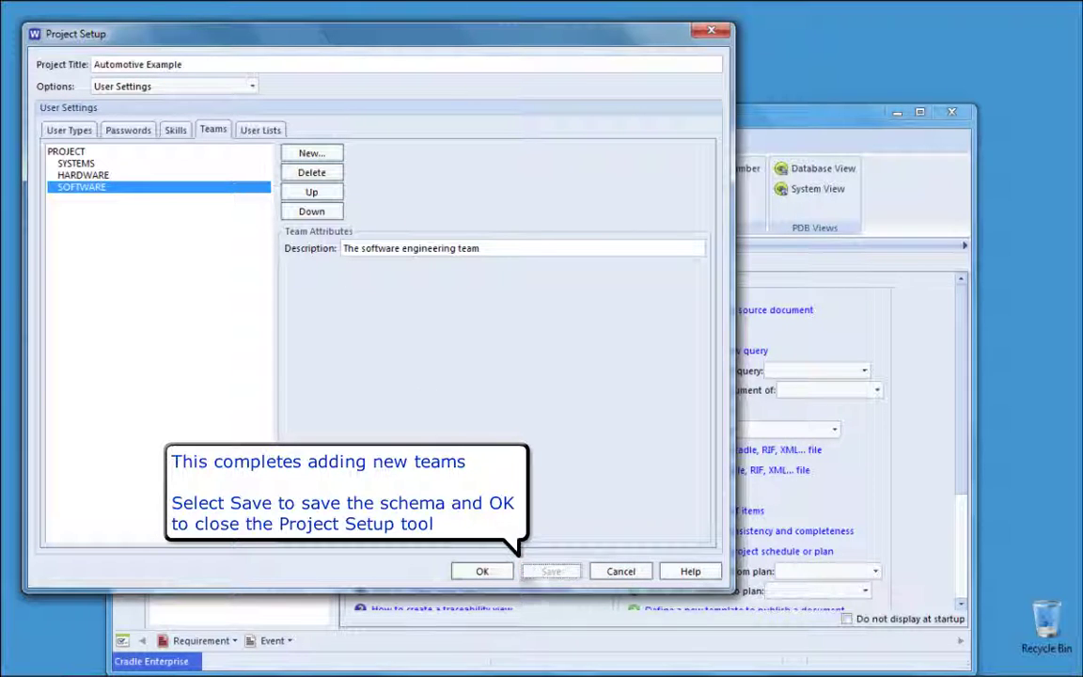
click(483, 572)
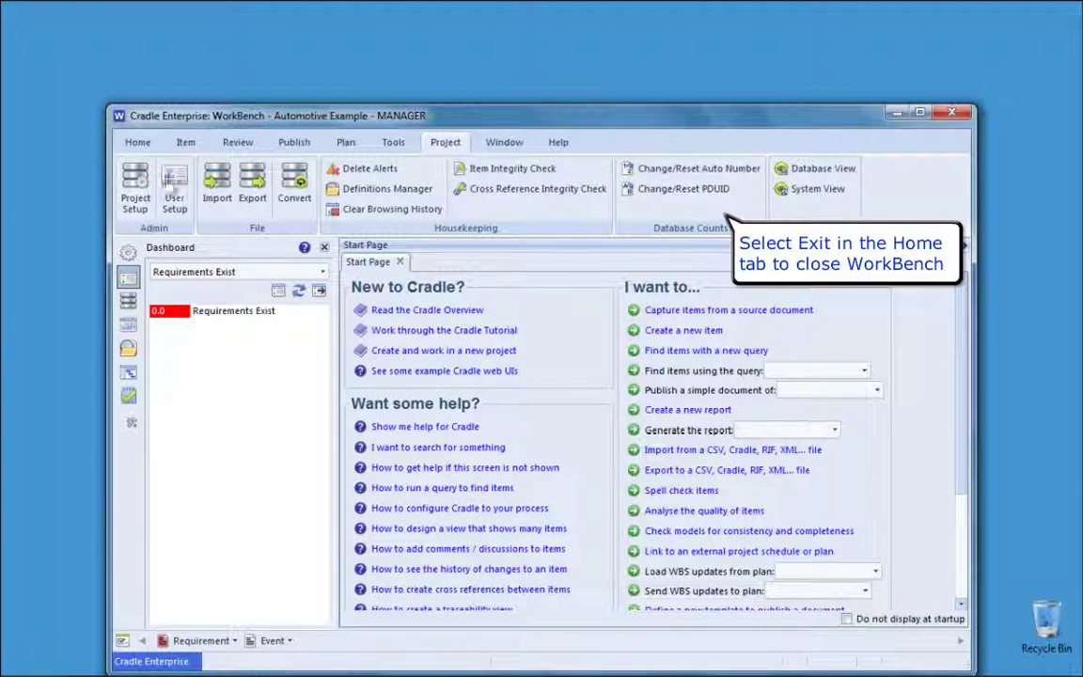
click(138, 144)
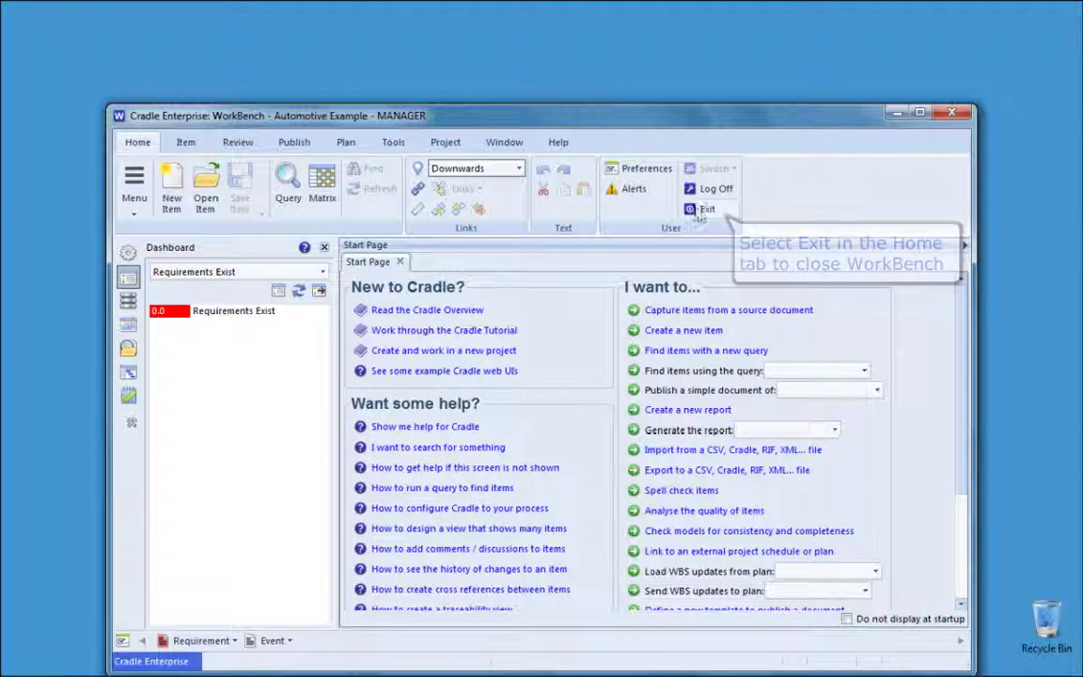
click(704, 209)
click(551, 405)
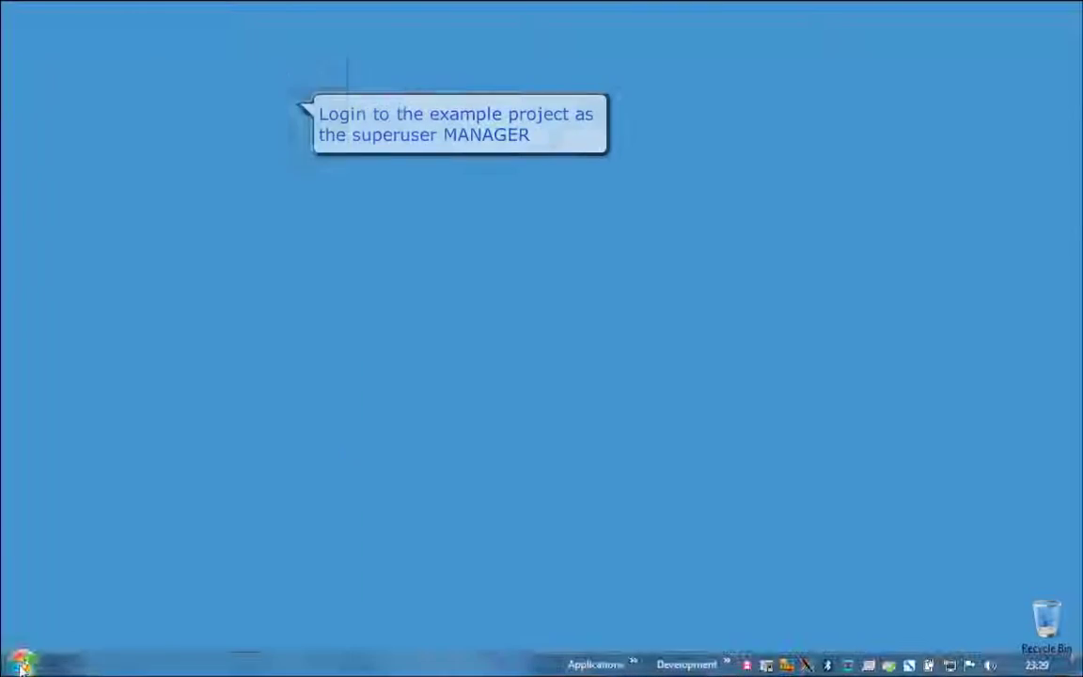
Step: Relaunch Cradle and log in to Automotive Example as the superuser
click(20, 663)
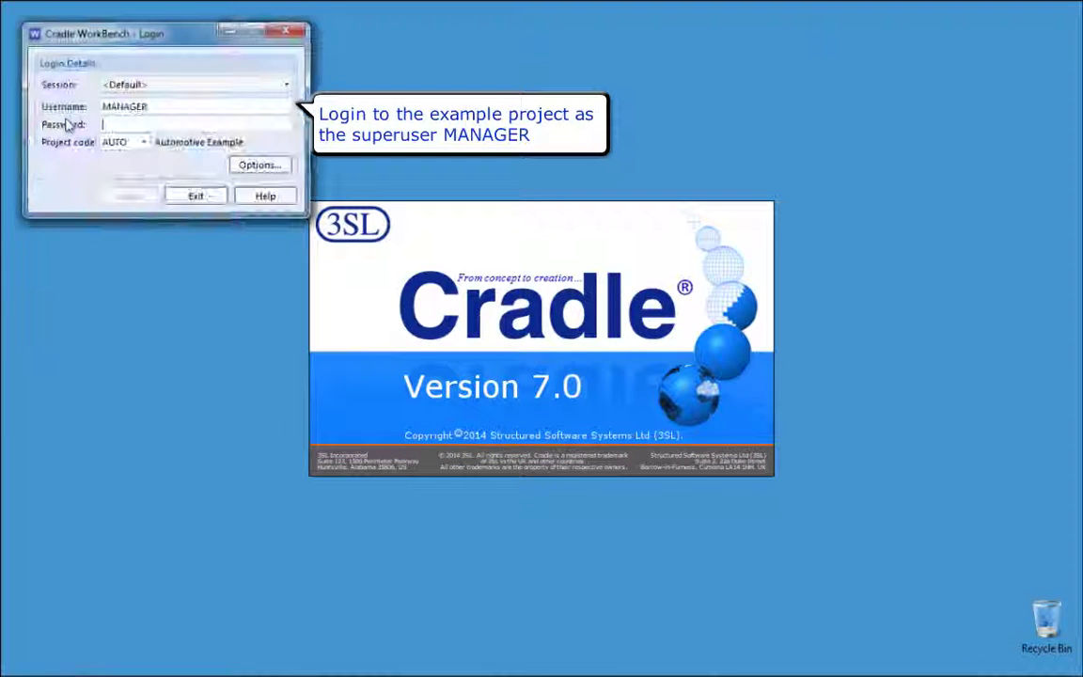
text(MANAGER)
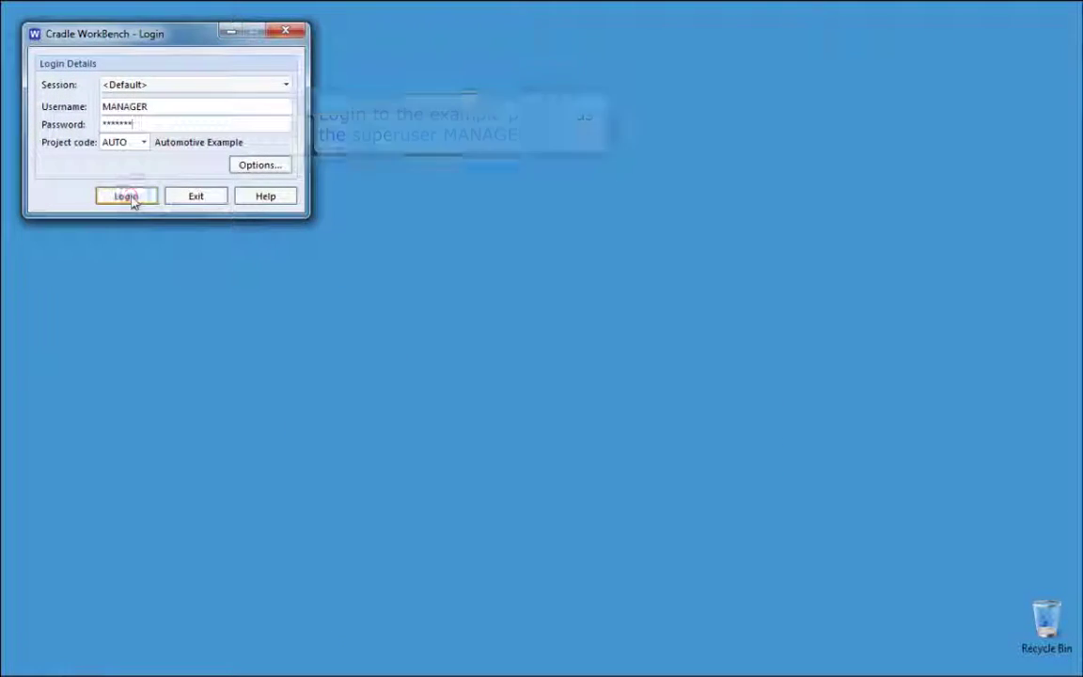
click(133, 200)
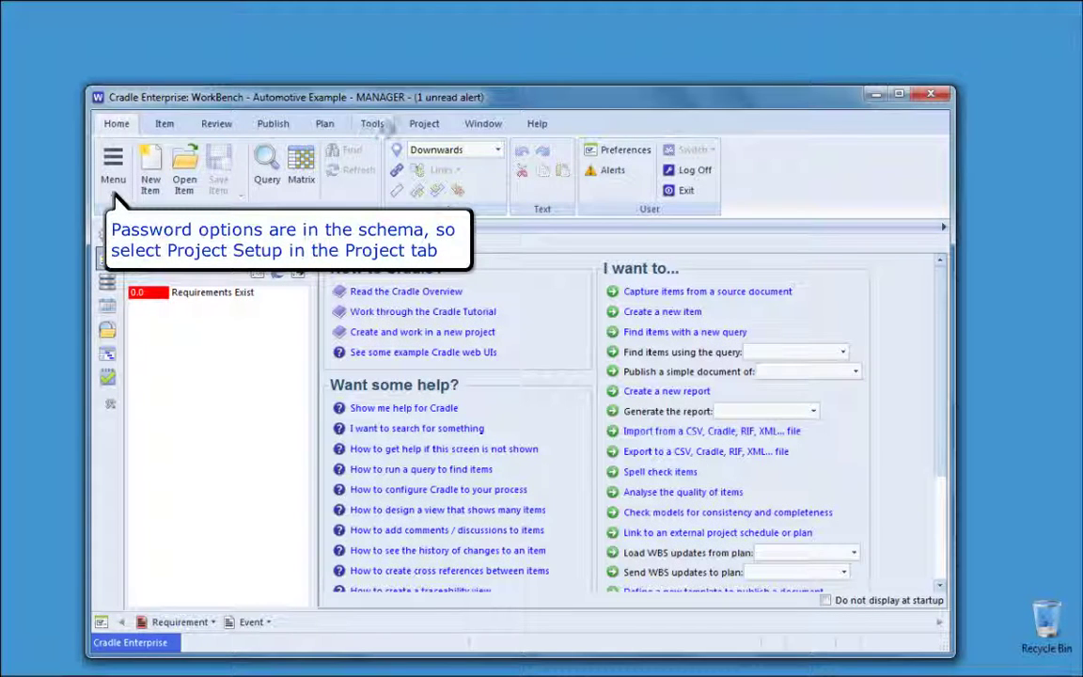
Step: Open Project Setup from the Project tab on the User Settings category
click(422, 126)
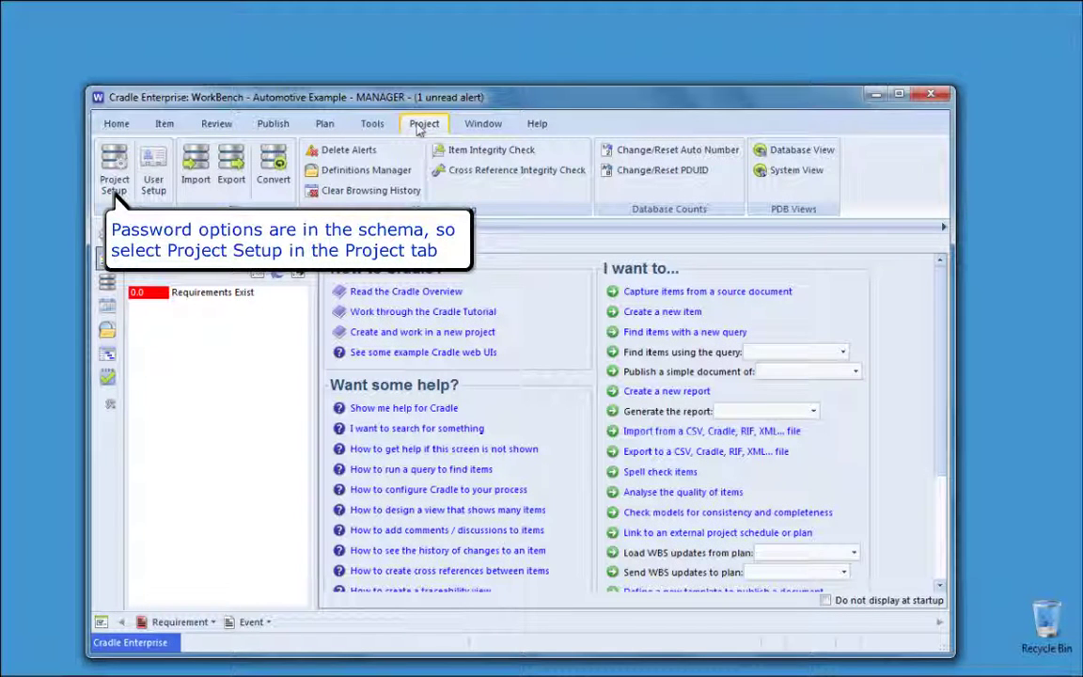
click(115, 192)
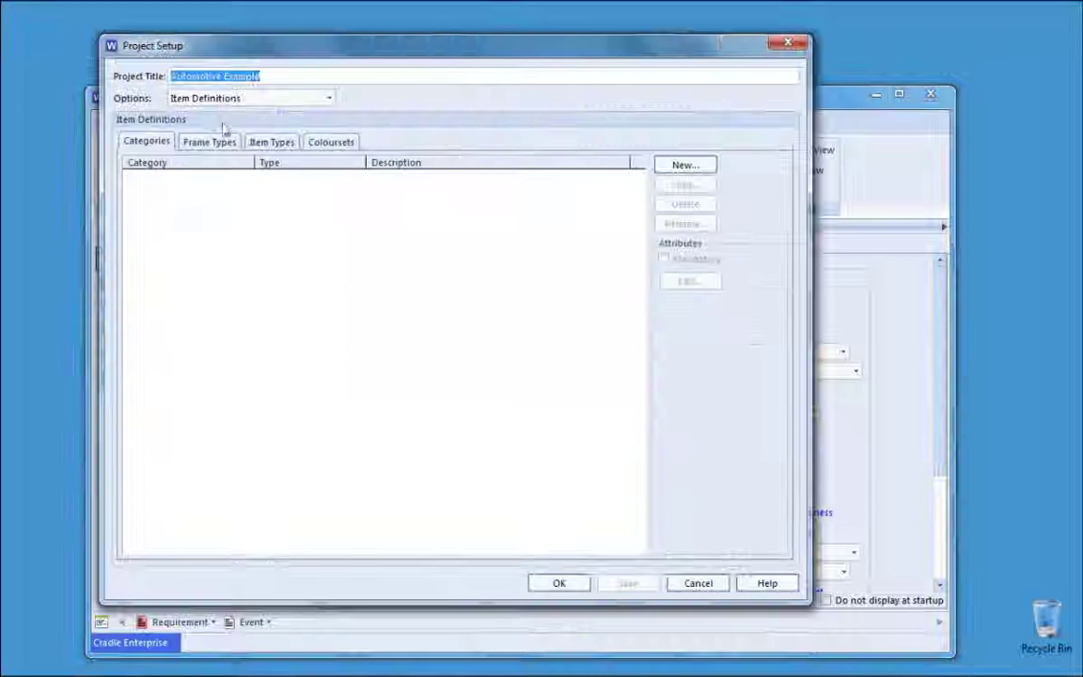
click(190, 110)
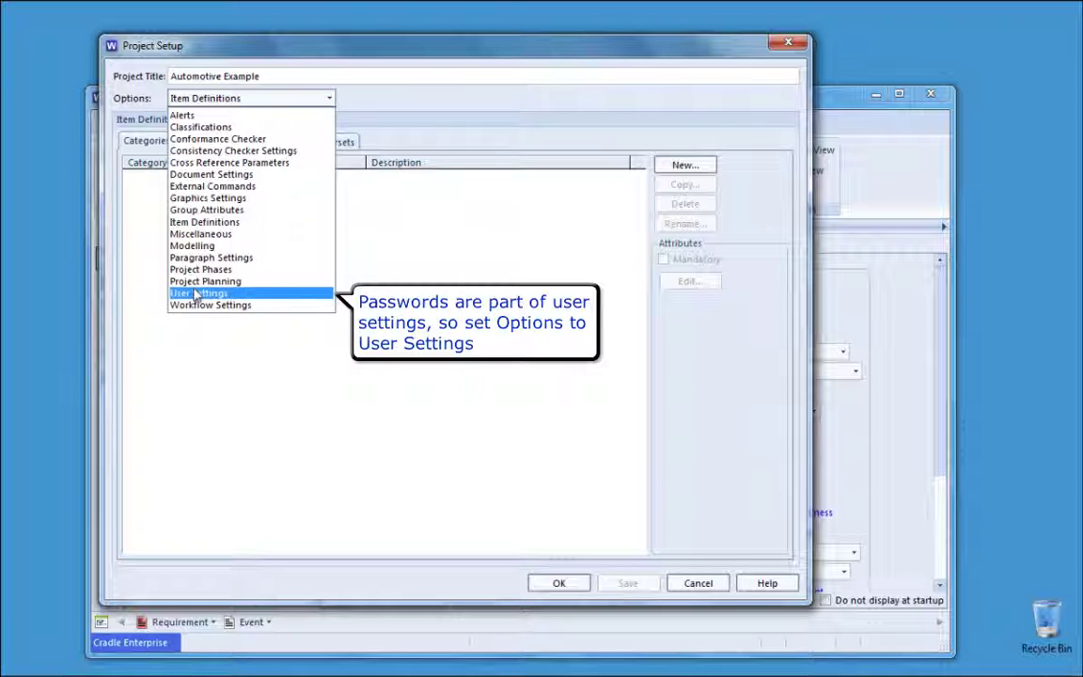
click(195, 295)
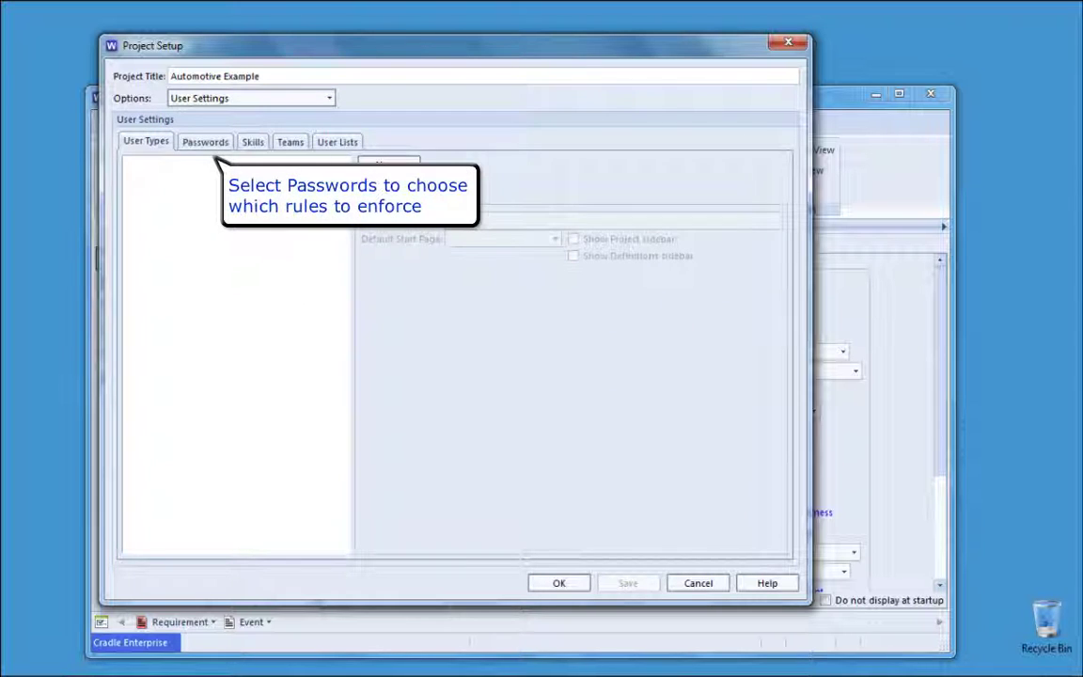
Step: On the Passwords tab, enforce a 5-character minimum, forbid username-matching passwords, and save
click(221, 143)
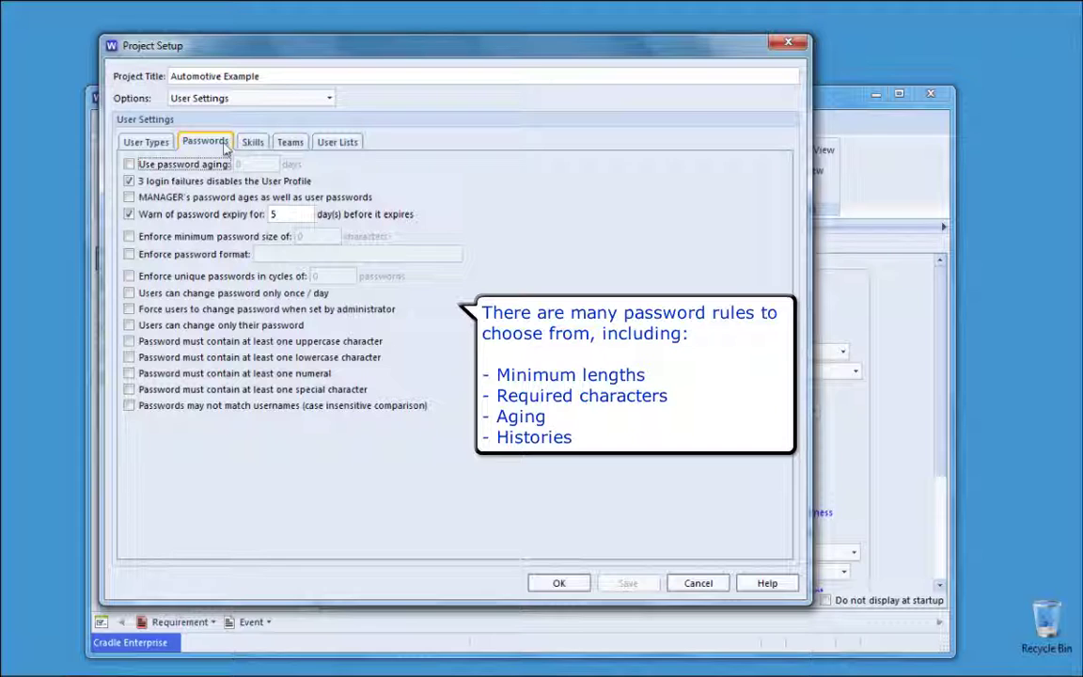
click(198, 239)
drag(316, 237, 294, 234)
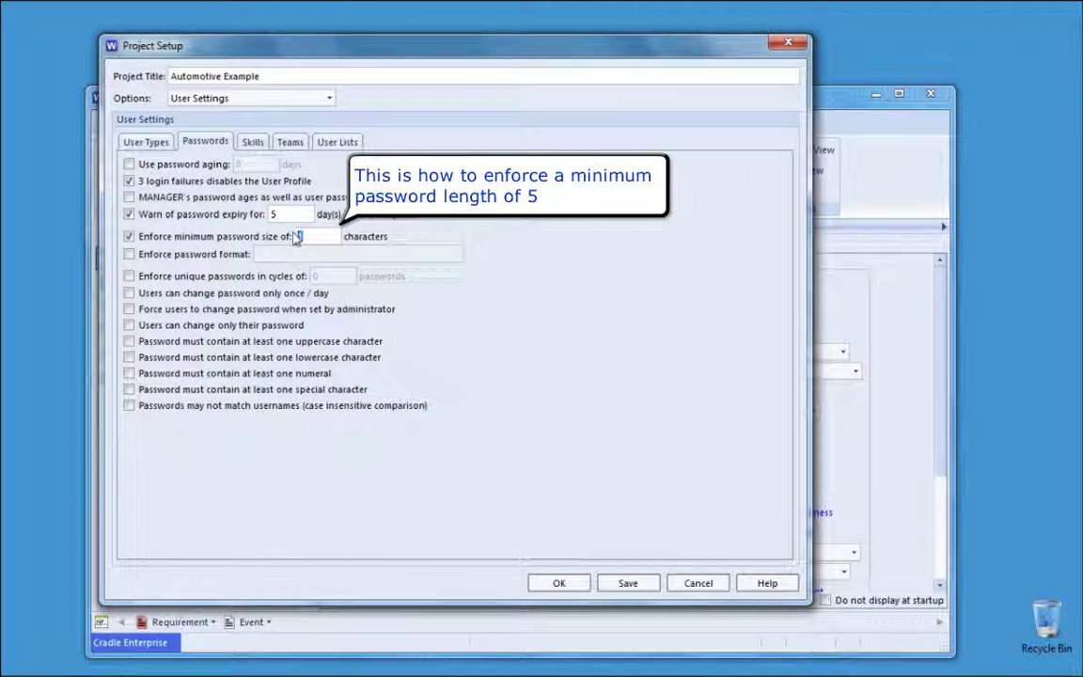
text(5)
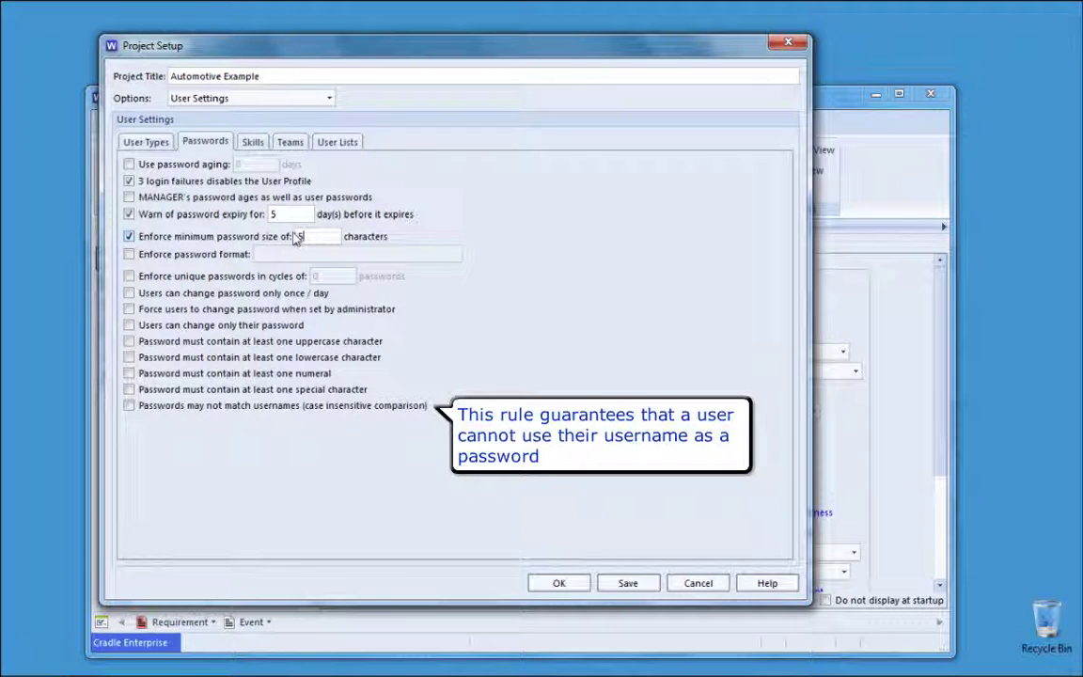
click(129, 407)
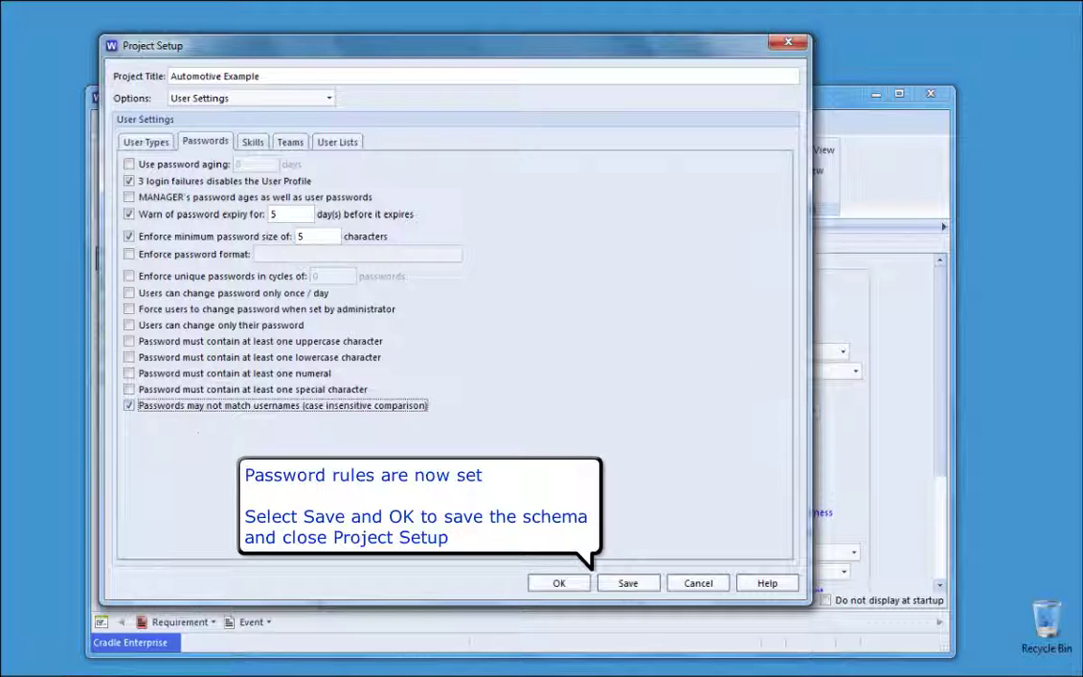
click(627, 582)
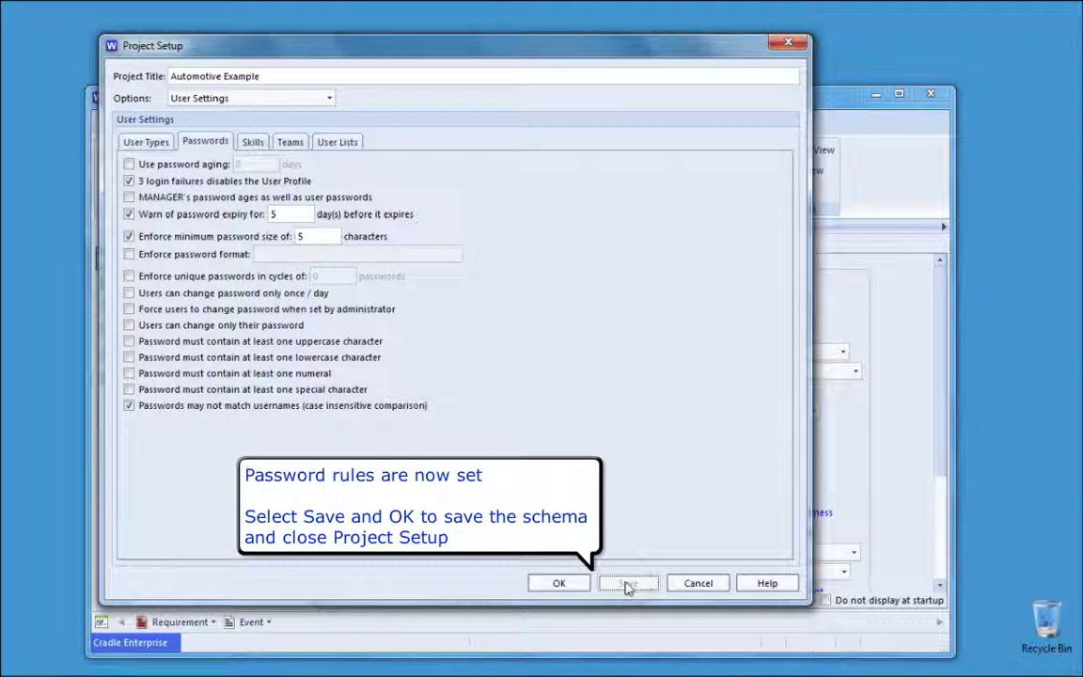
Step: Close Project Setup with OK and exit WorkBench from the Home tab, confirming Yes
click(559, 583)
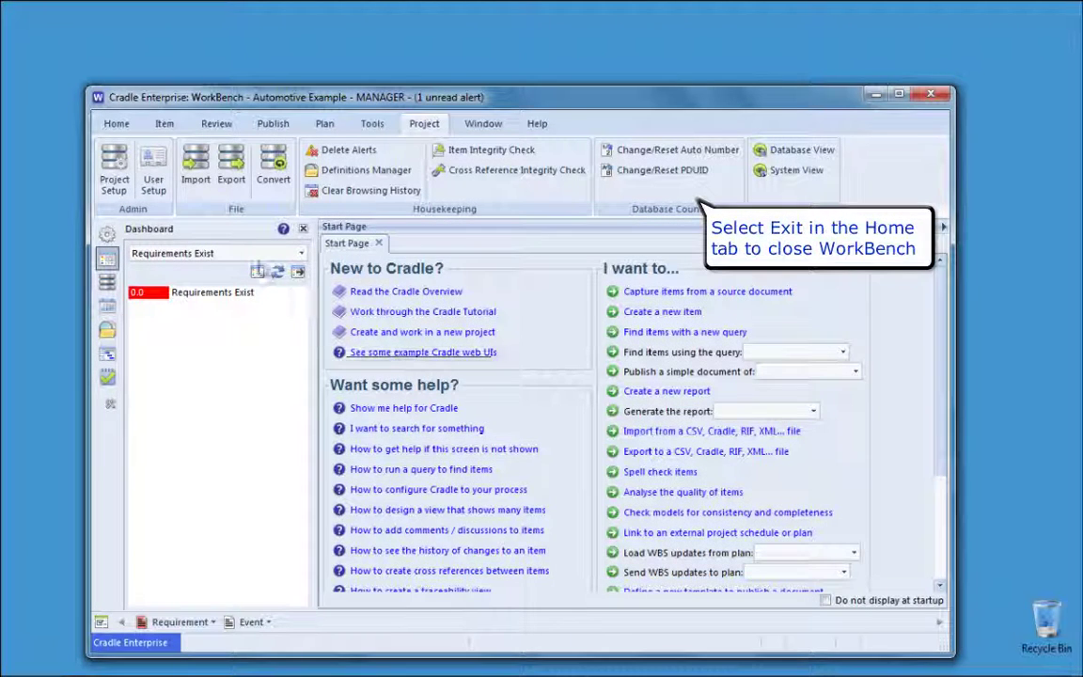
click(116, 124)
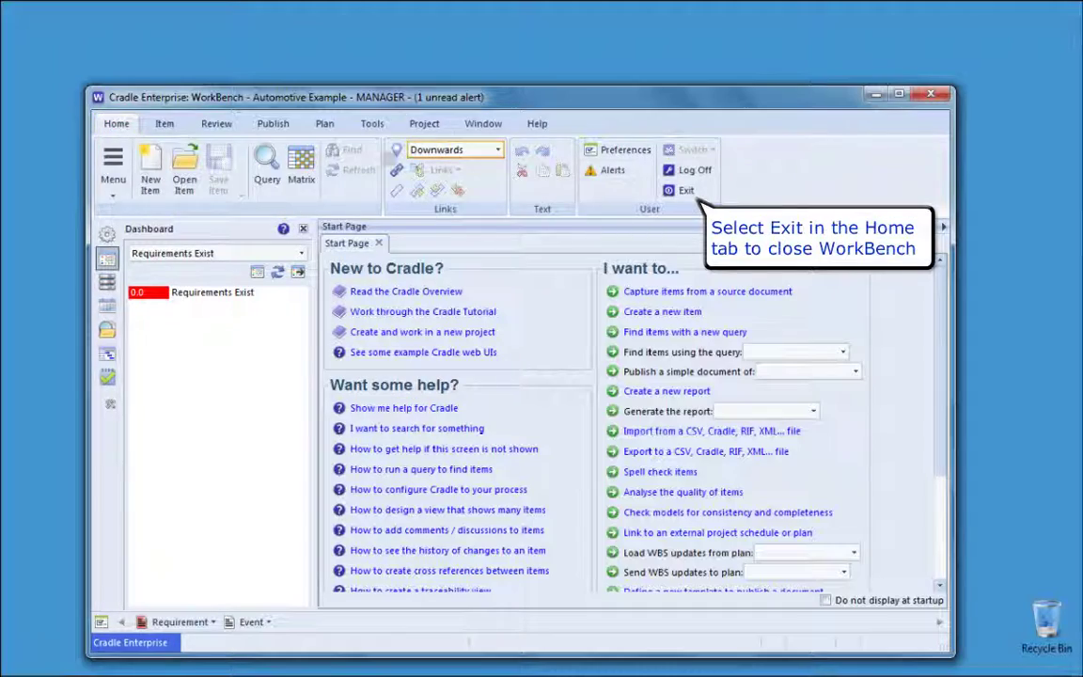
click(673, 192)
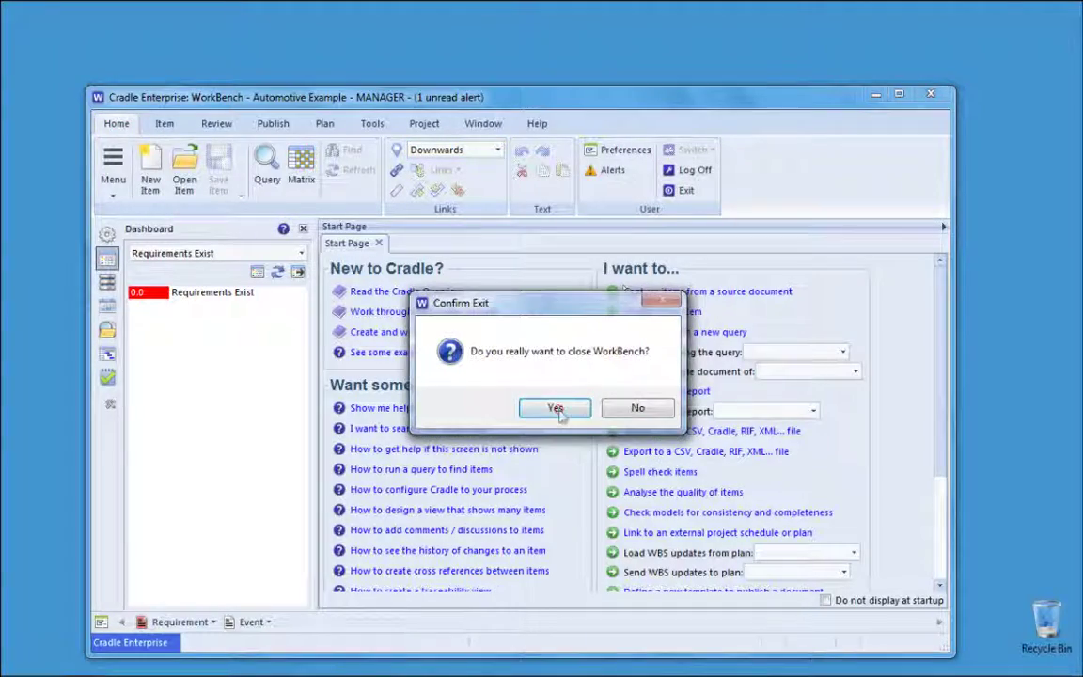
click(557, 405)
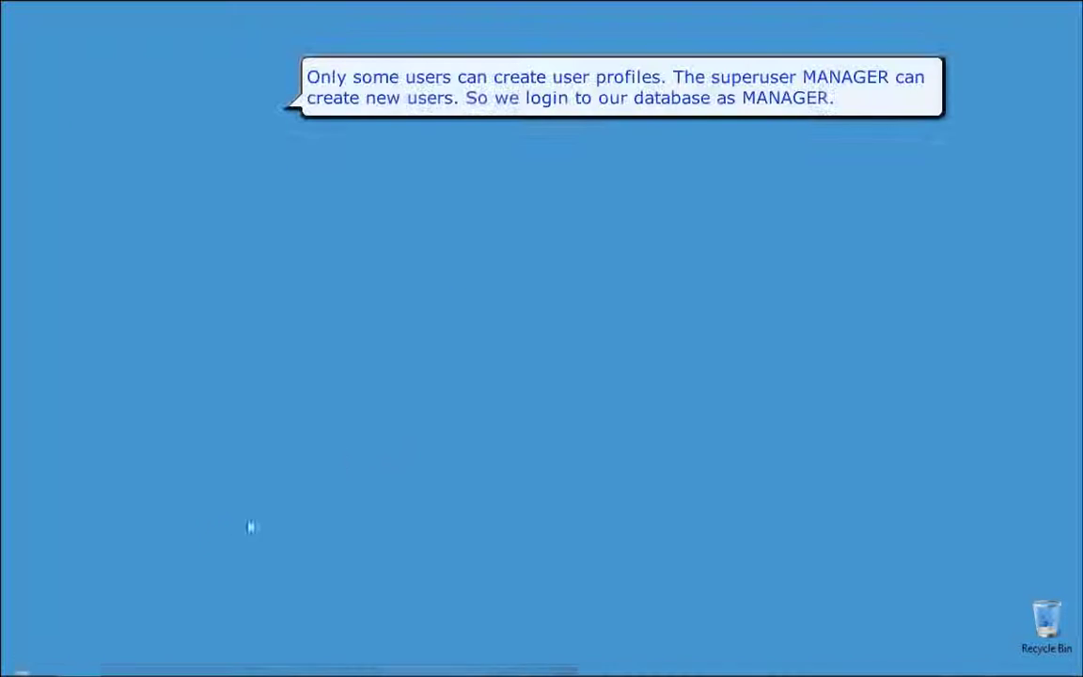
Step: Open the Start menu to relaunch Cradle
click(23, 666)
Step: Launch Cradle, log in as the superuser, and open User Setup from the Project tab
click(71, 143)
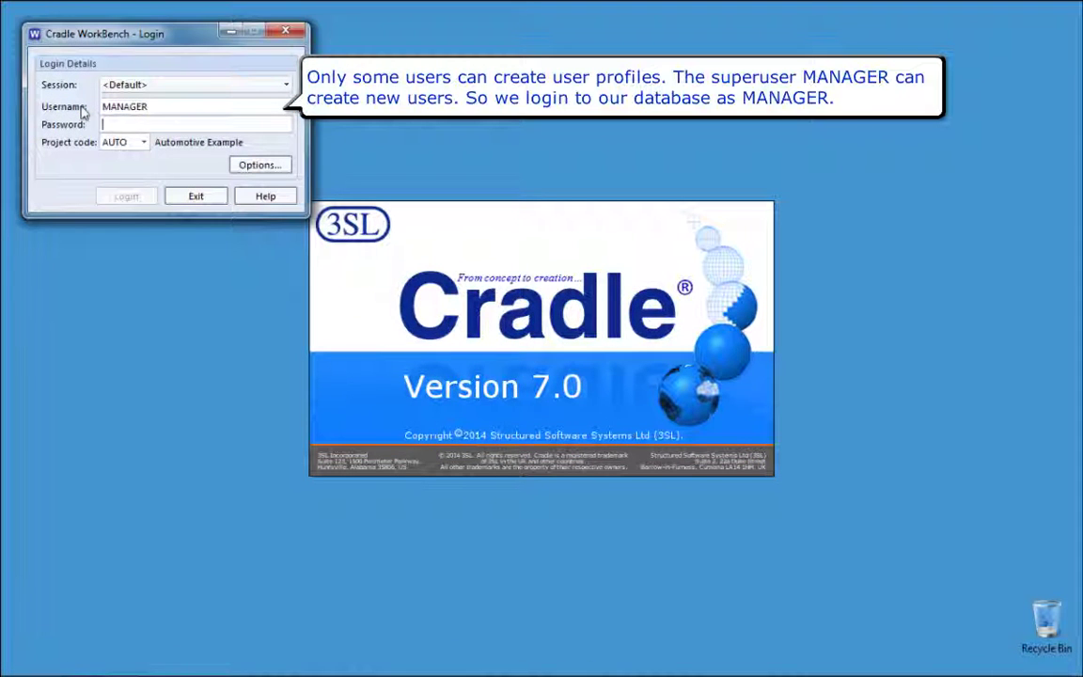
text(MANAGER)
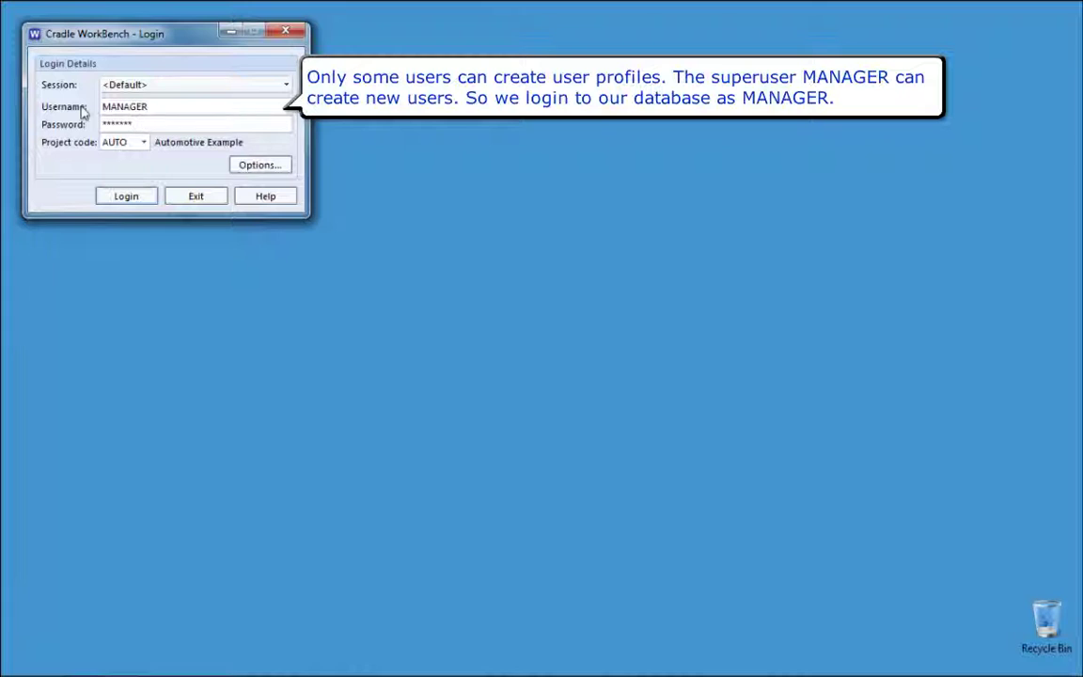
key(Return)
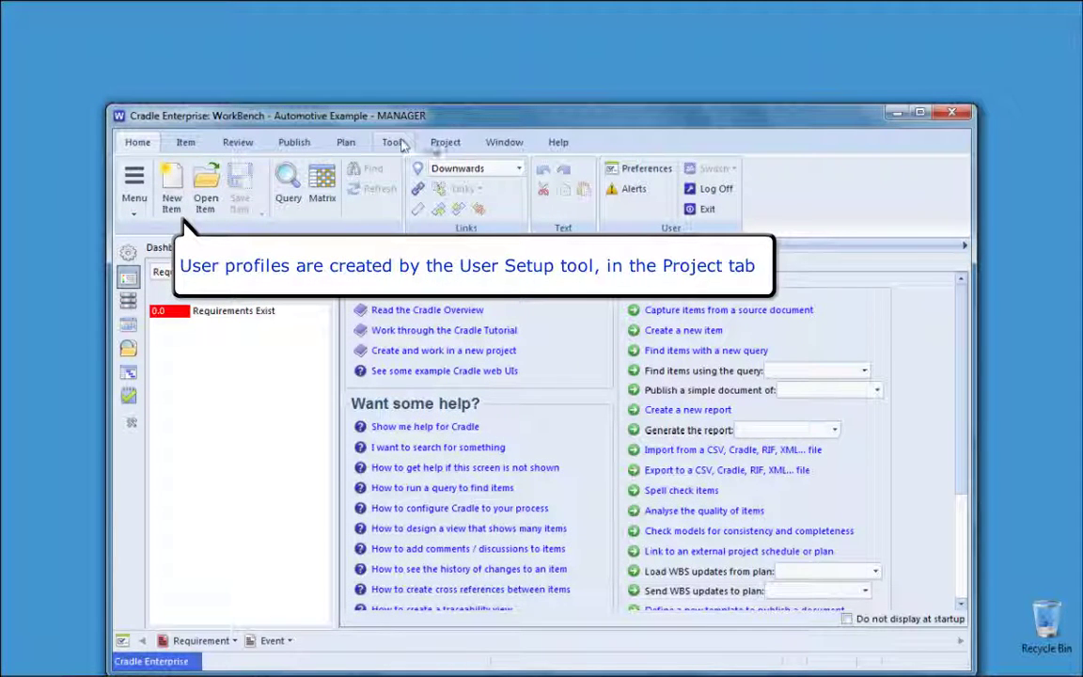
click(435, 145)
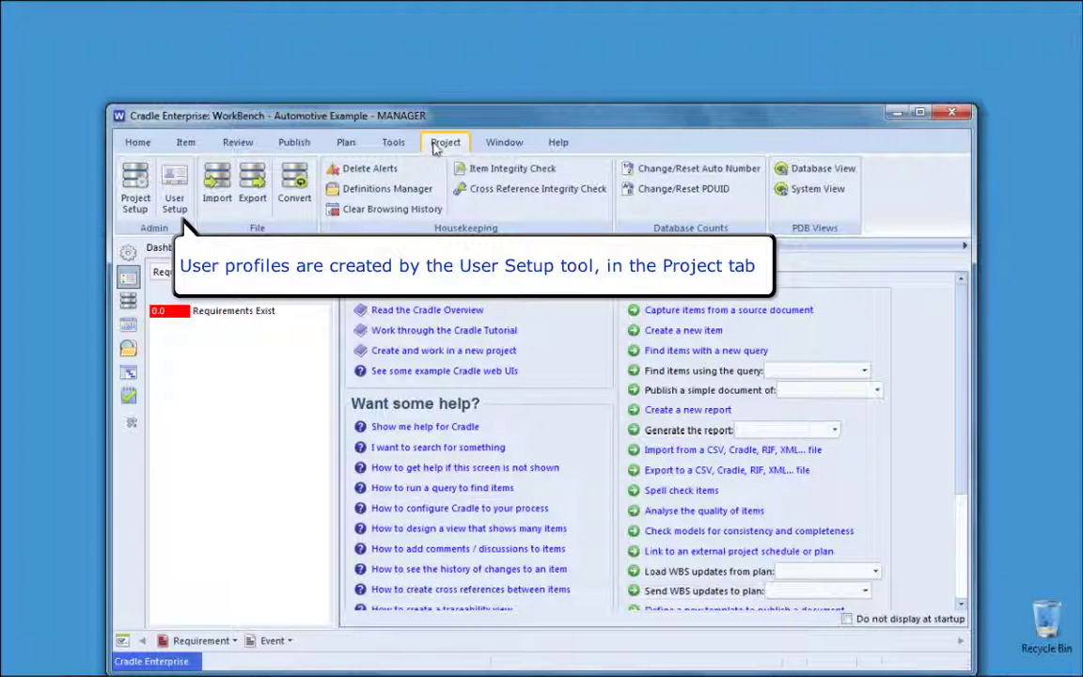
click(175, 182)
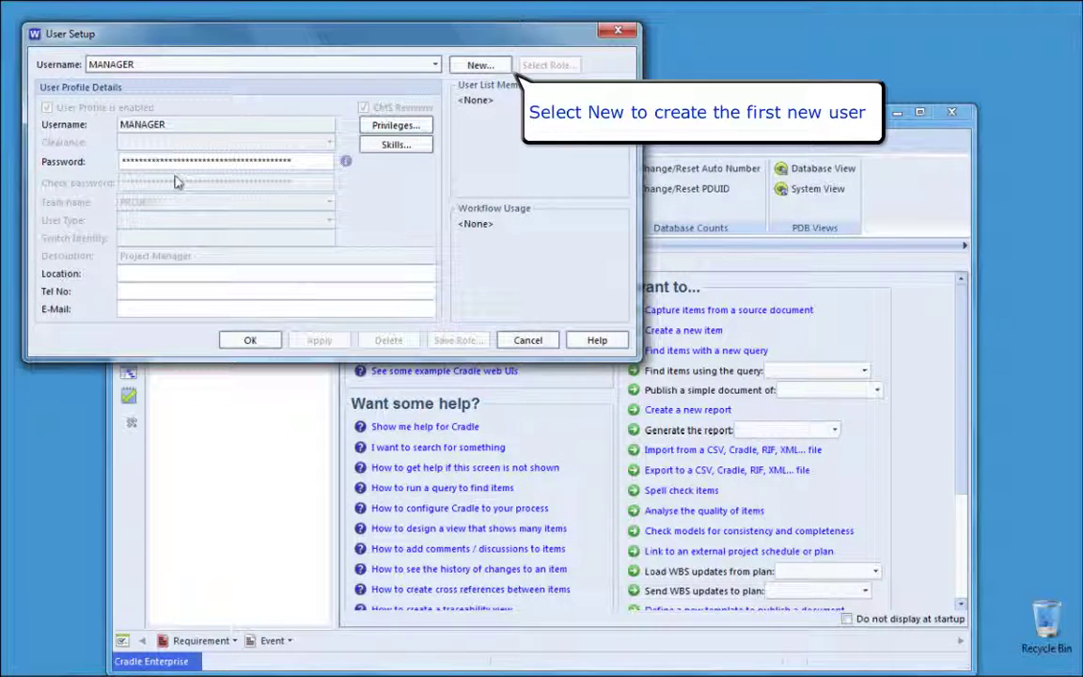
Step: Create a new user named sys_eng and enter its password twice
click(479, 67)
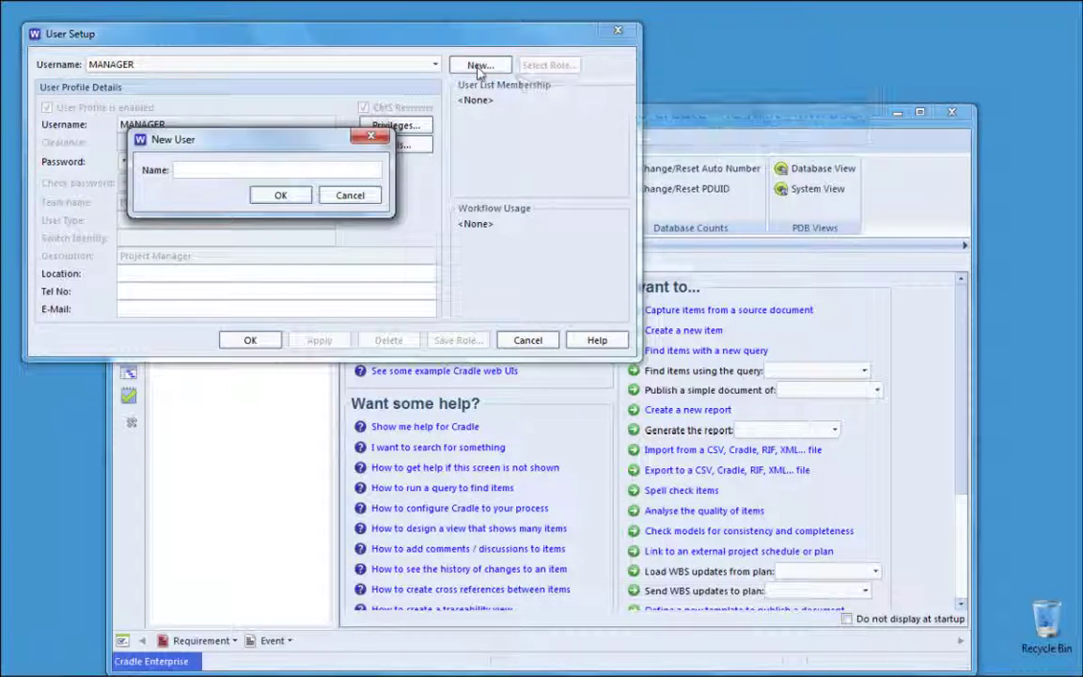
text(sys_eng)
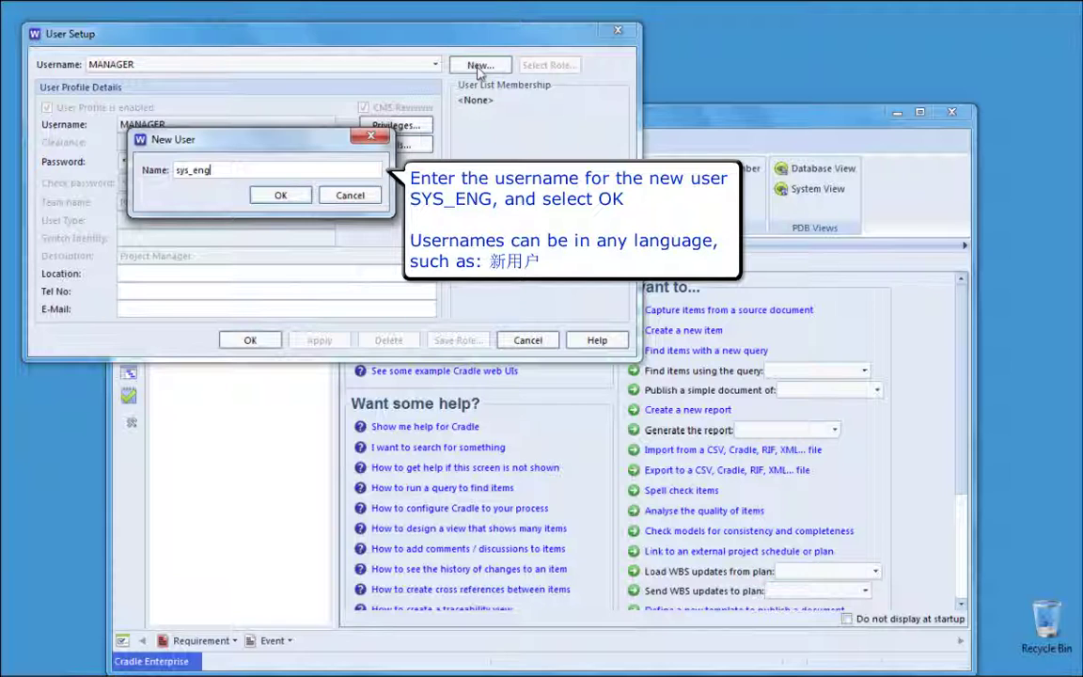
click(280, 194)
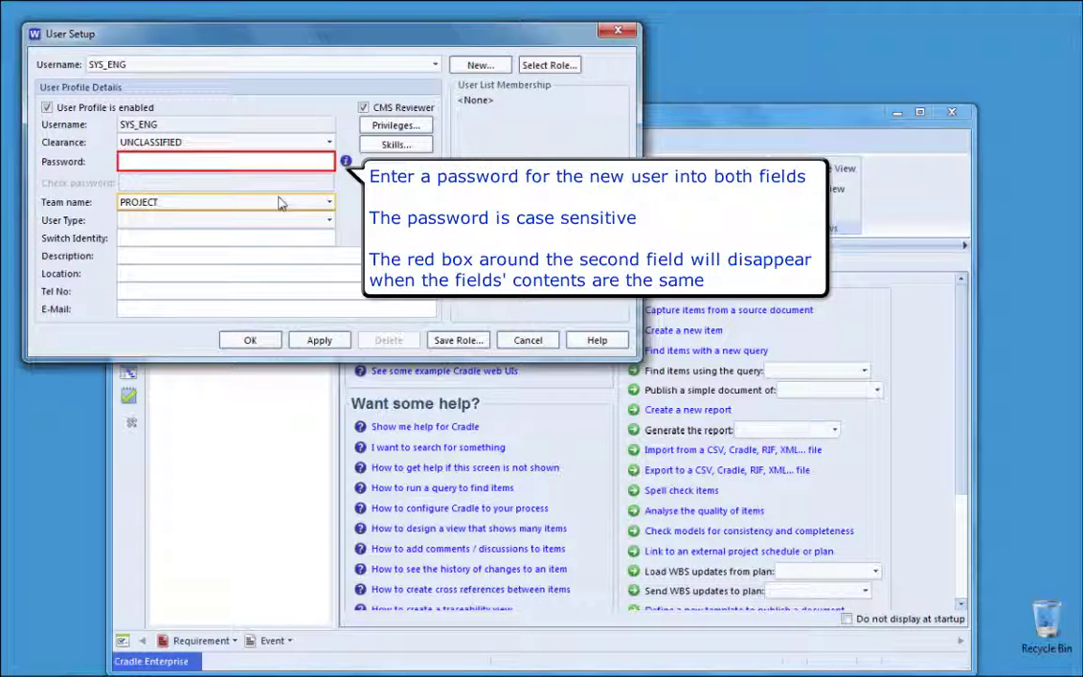
text(******)
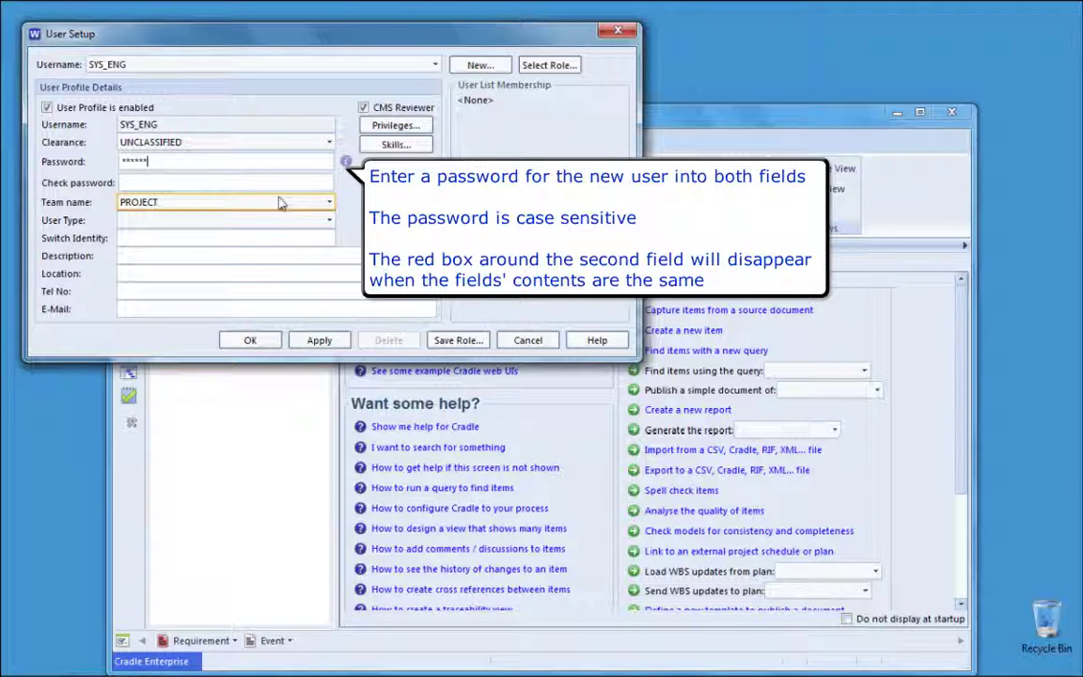
key(Tab)
text(*)
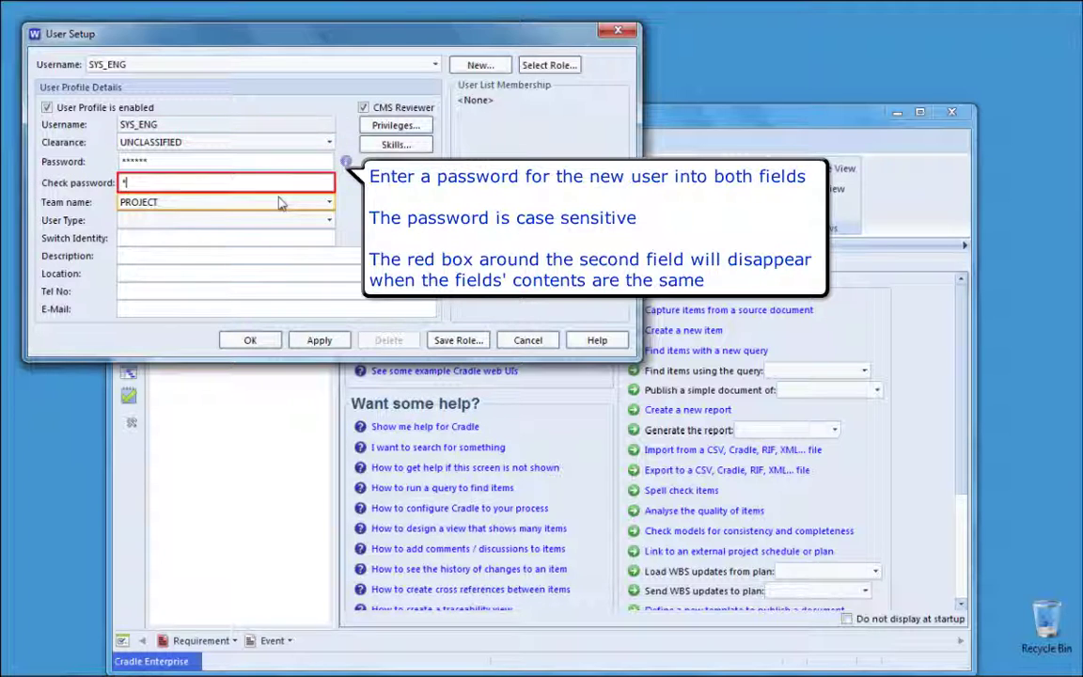
text(****)
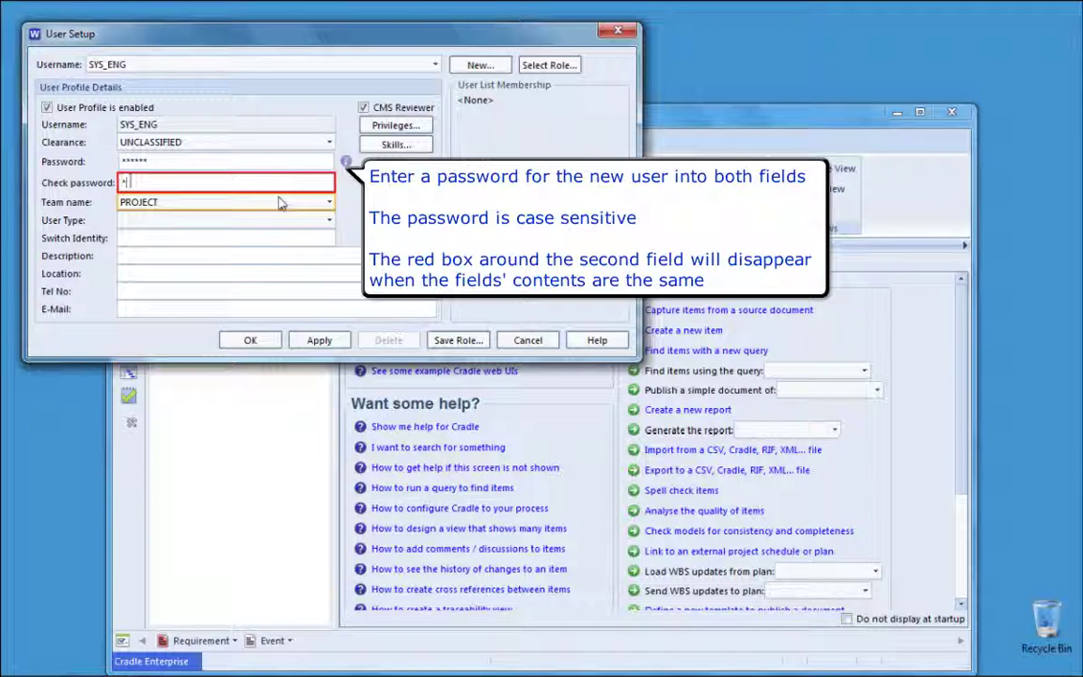
text(*)
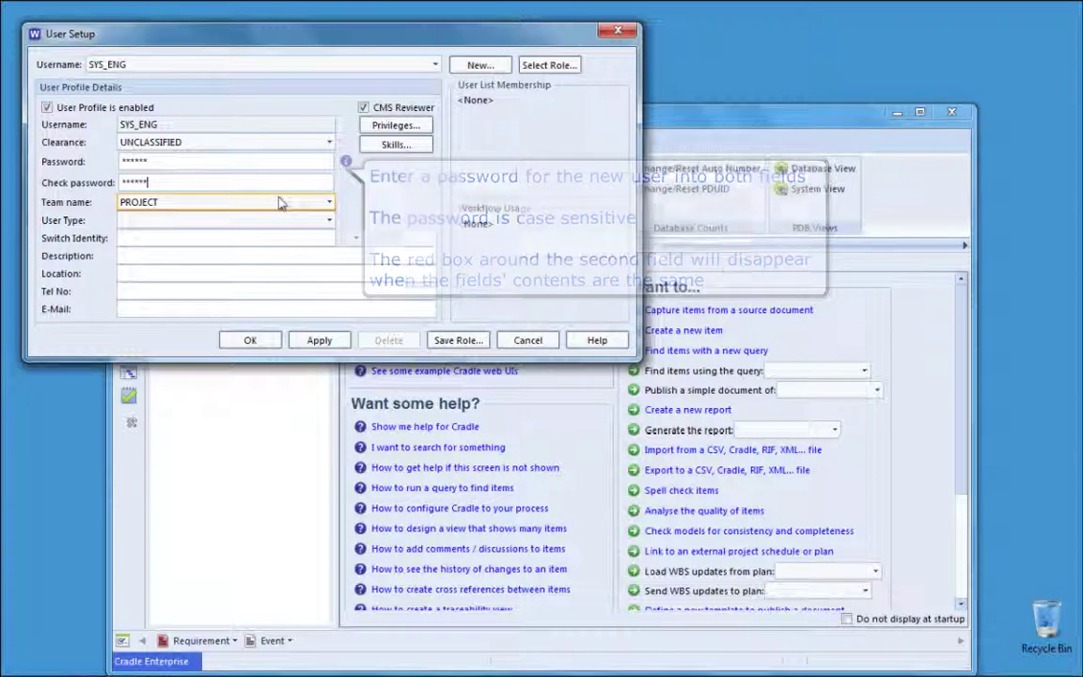
Step: Assign SYS_ENG to the SYSTEMS team with description 'Example systems engineer'
click(279, 203)
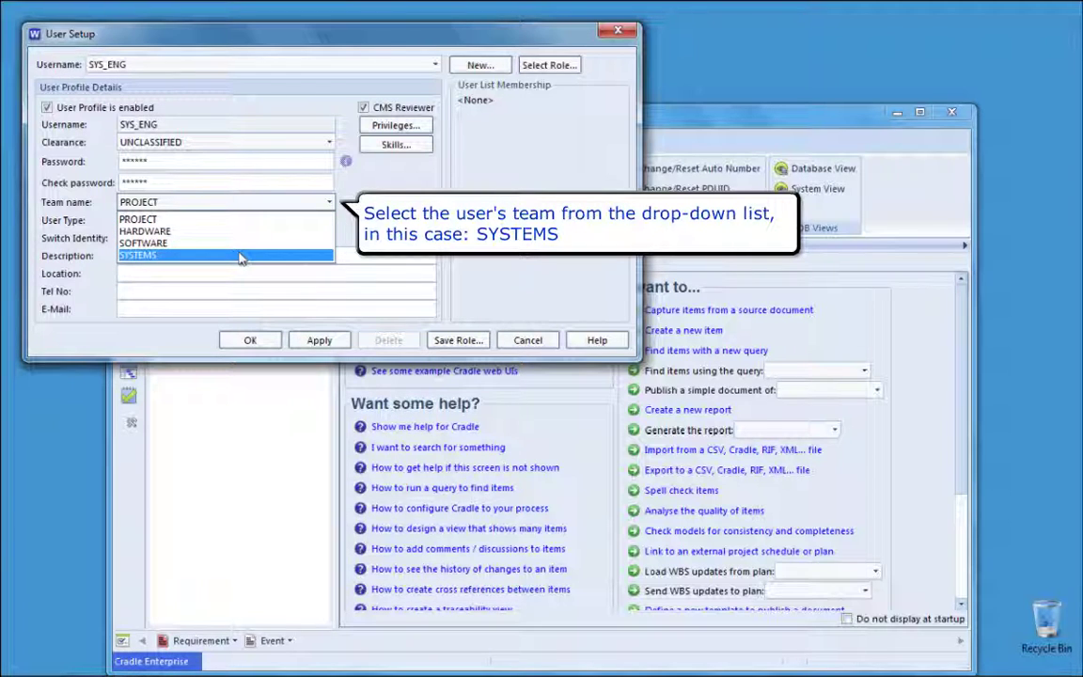
click(239, 255)
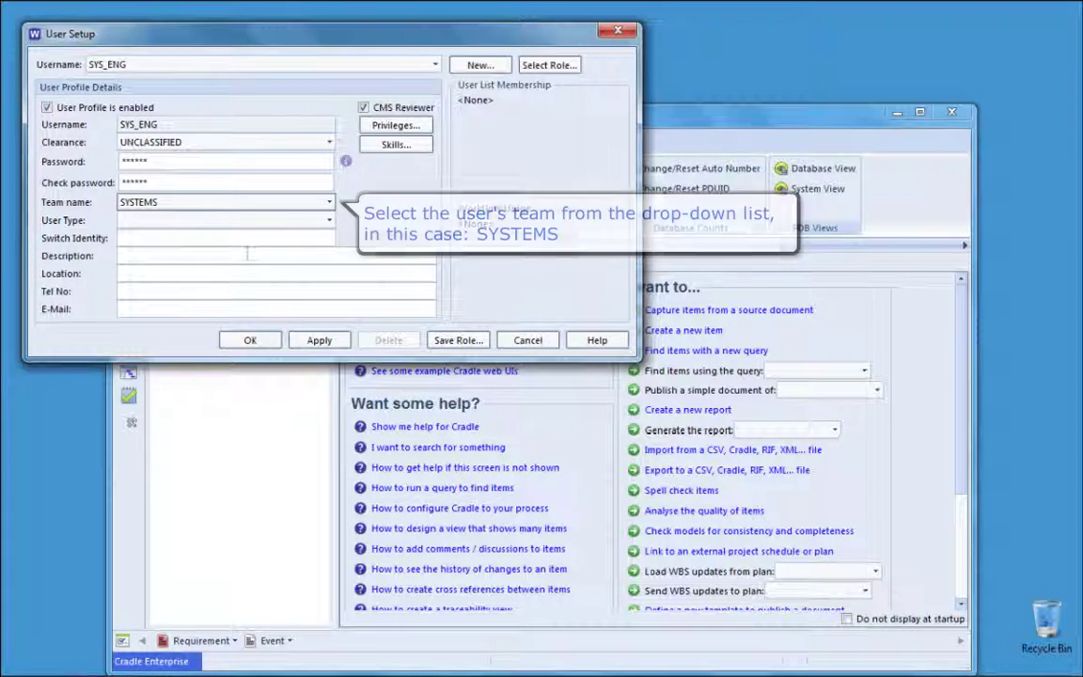
click(240, 256)
text(Example )
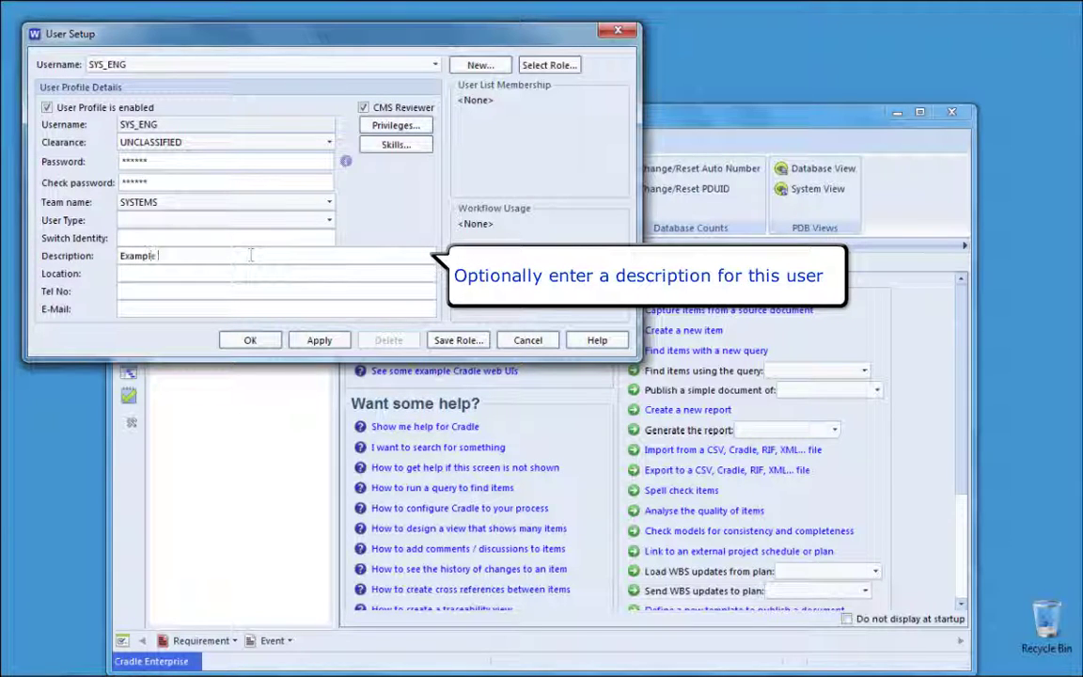
text(systems engineer)
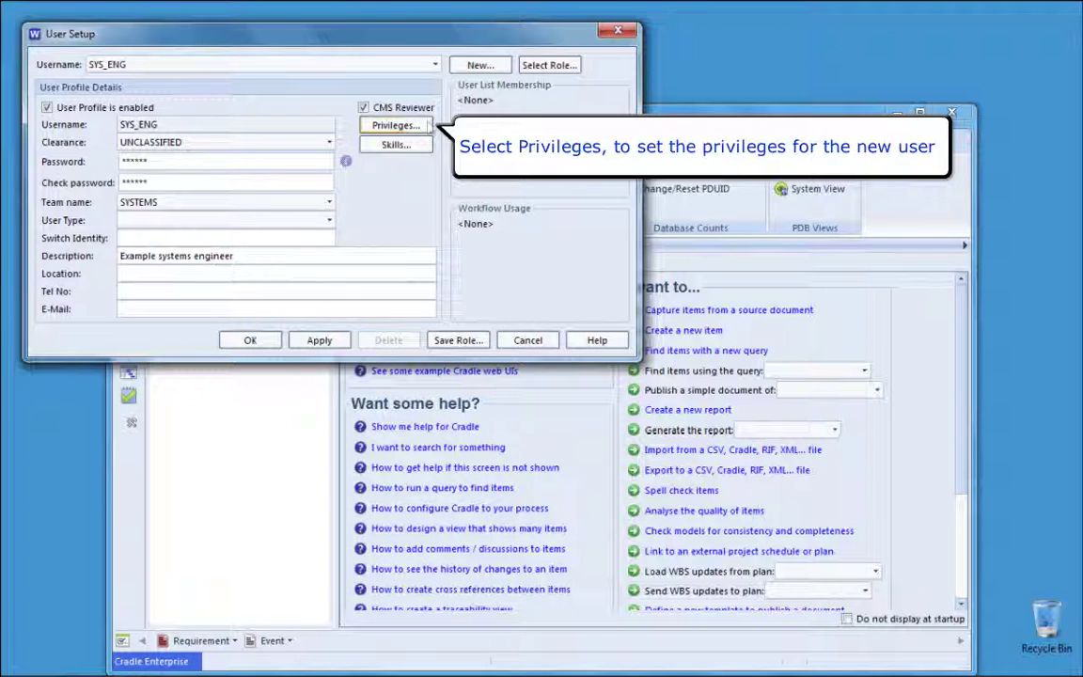
Step: Add SYS_ENG's recommended privileges for Create/delete items, Create/delete cross references and Load from documents
click(426, 125)
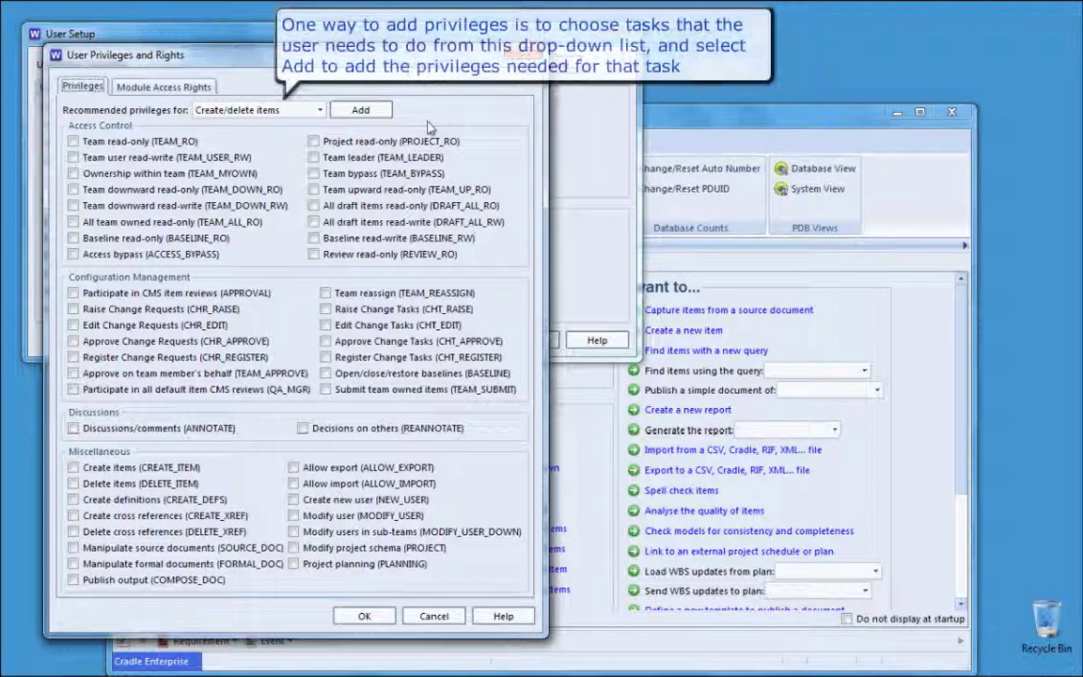
click(282, 110)
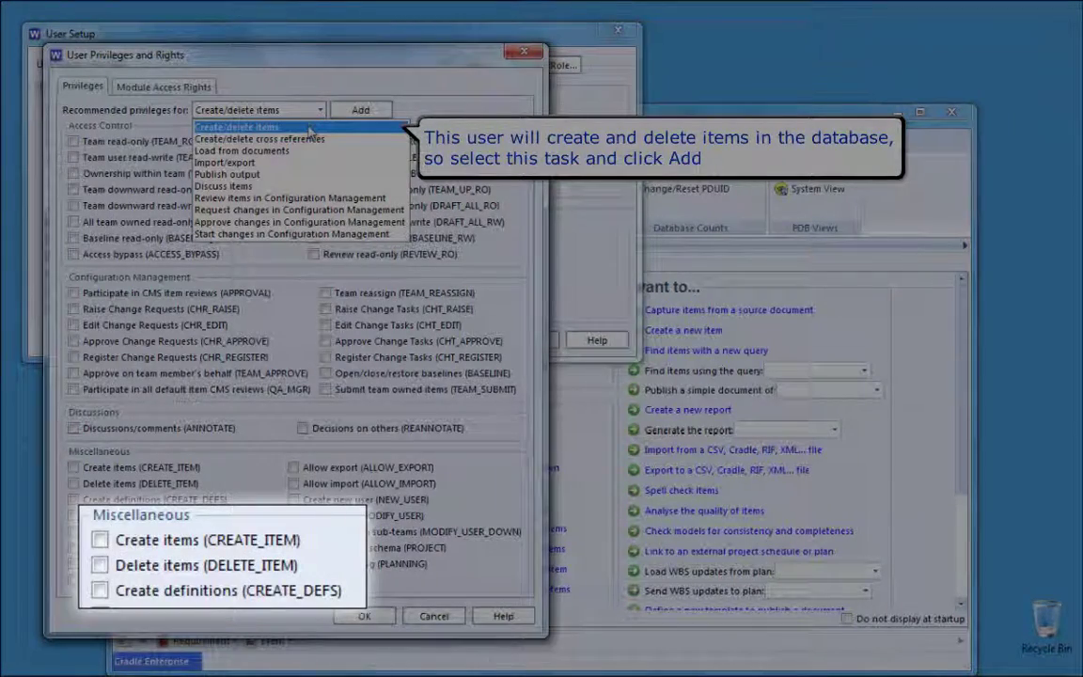
click(310, 129)
click(360, 110)
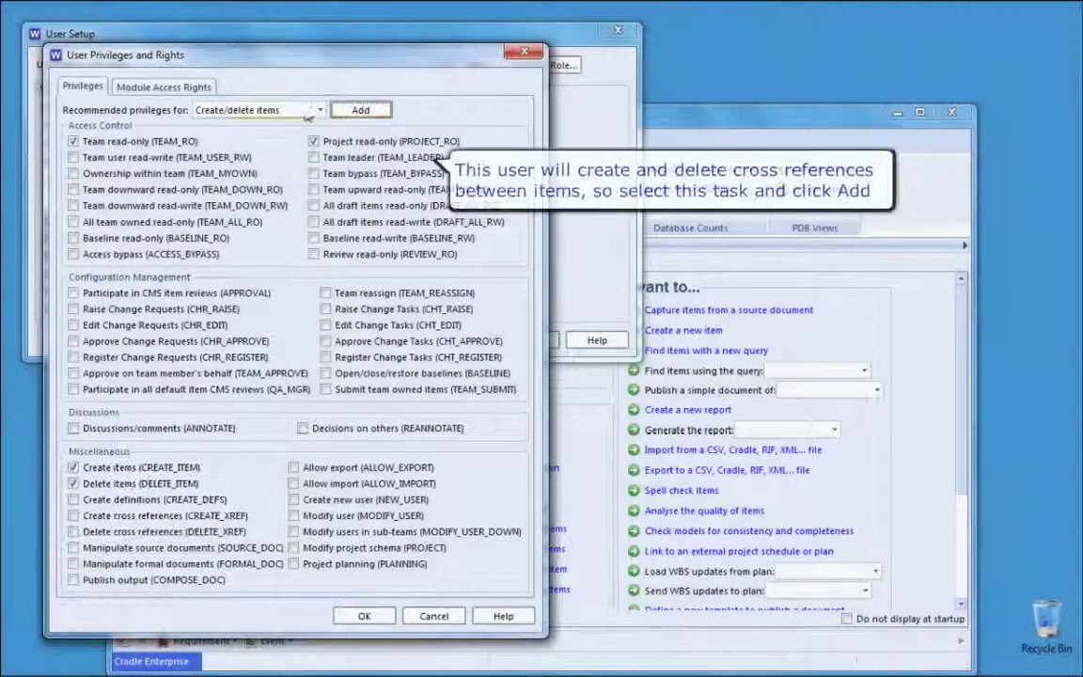
click(287, 111)
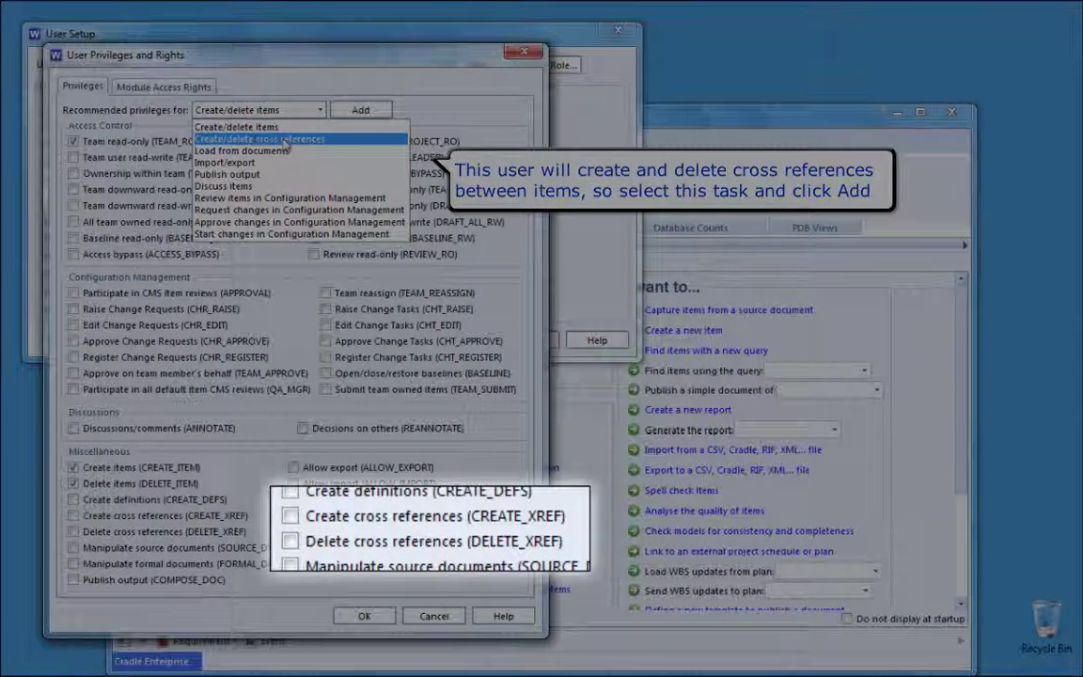
click(285, 139)
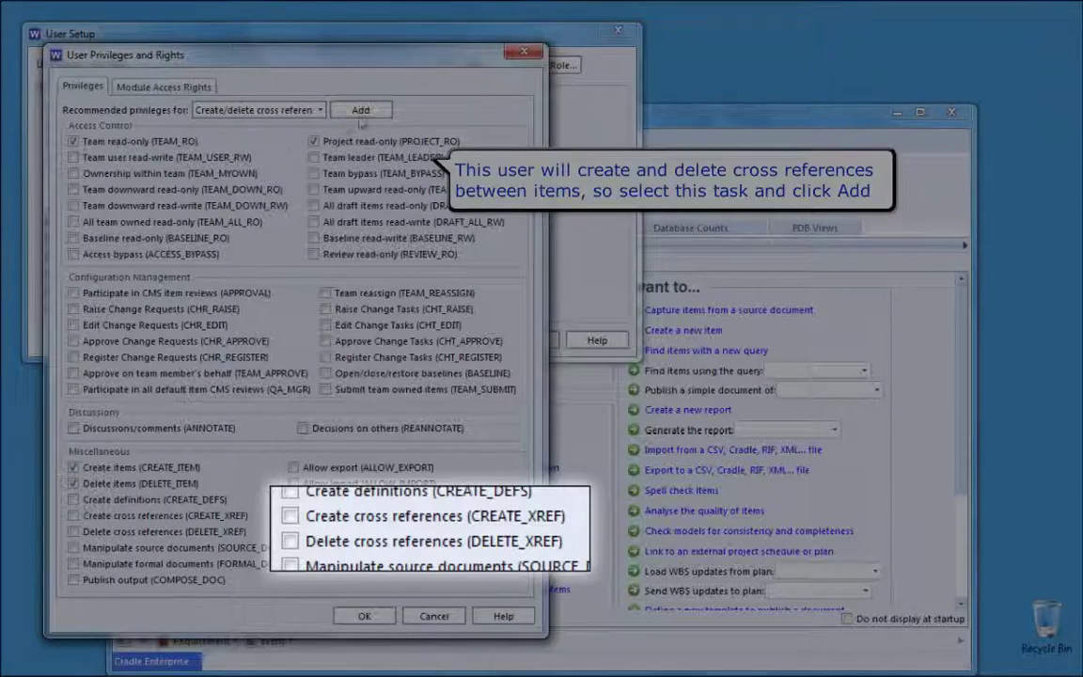
click(365, 112)
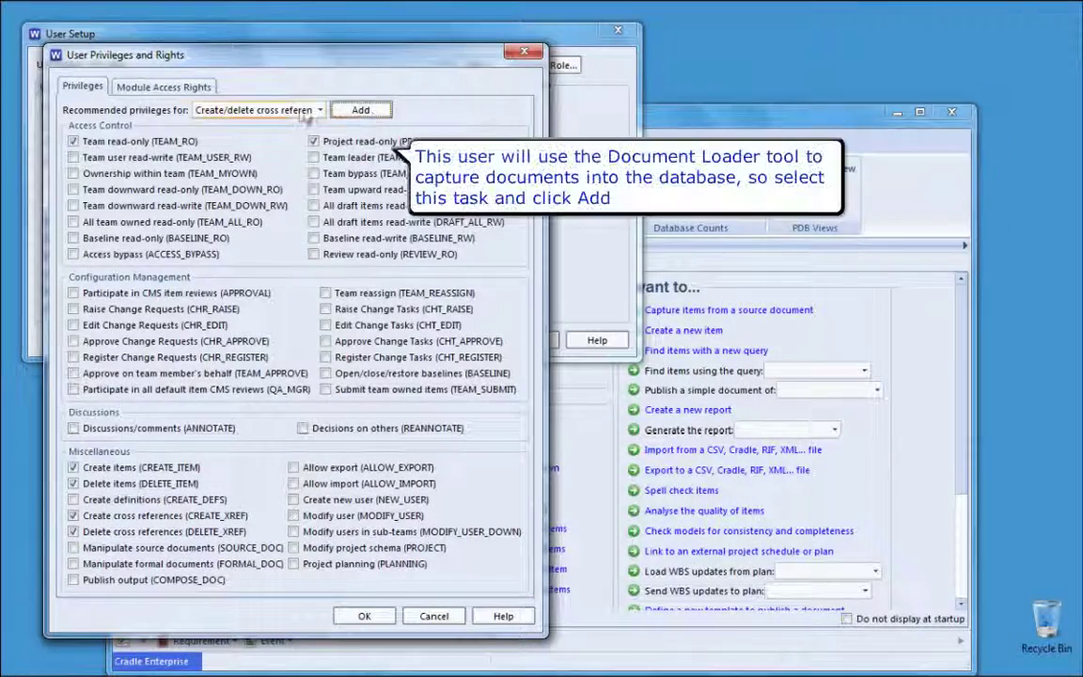
click(274, 110)
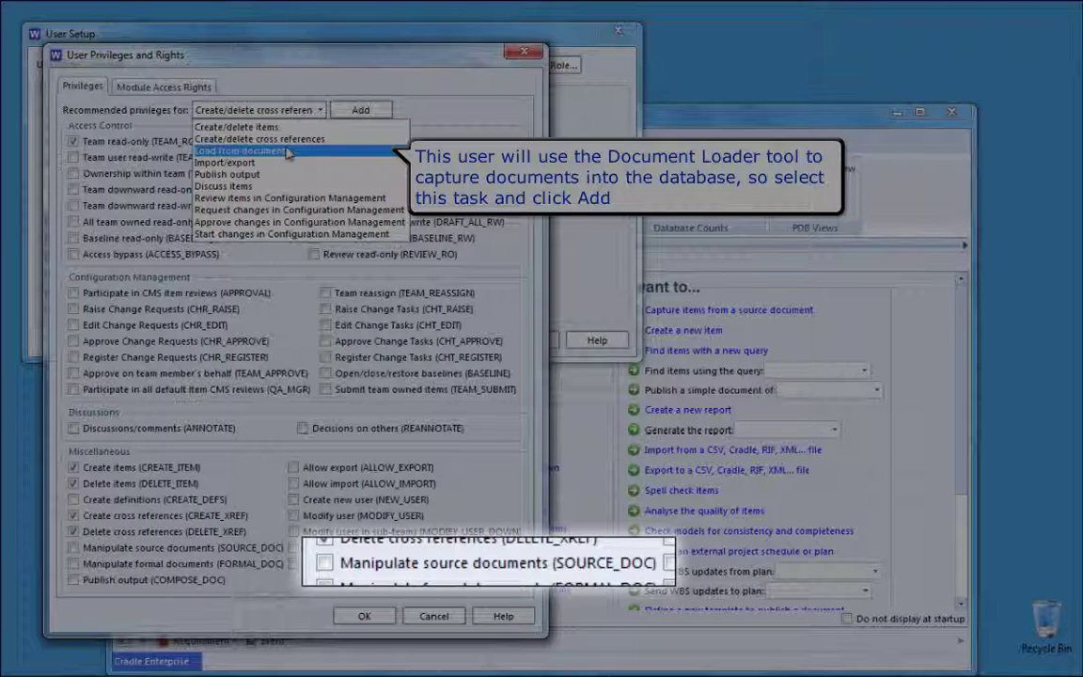
click(288, 153)
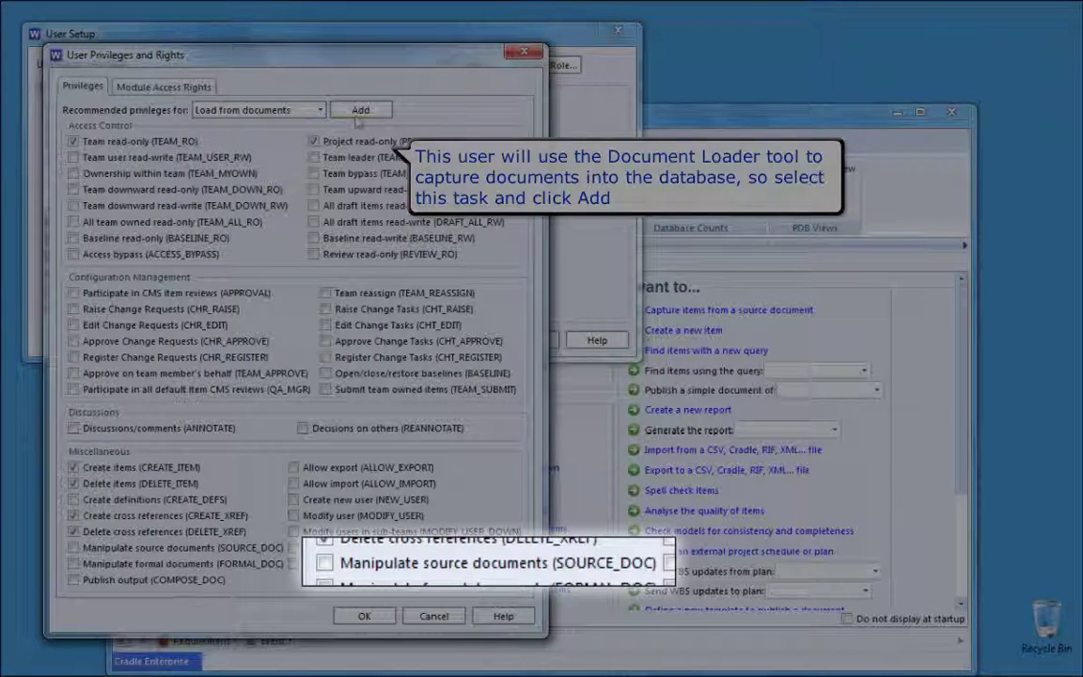
click(358, 113)
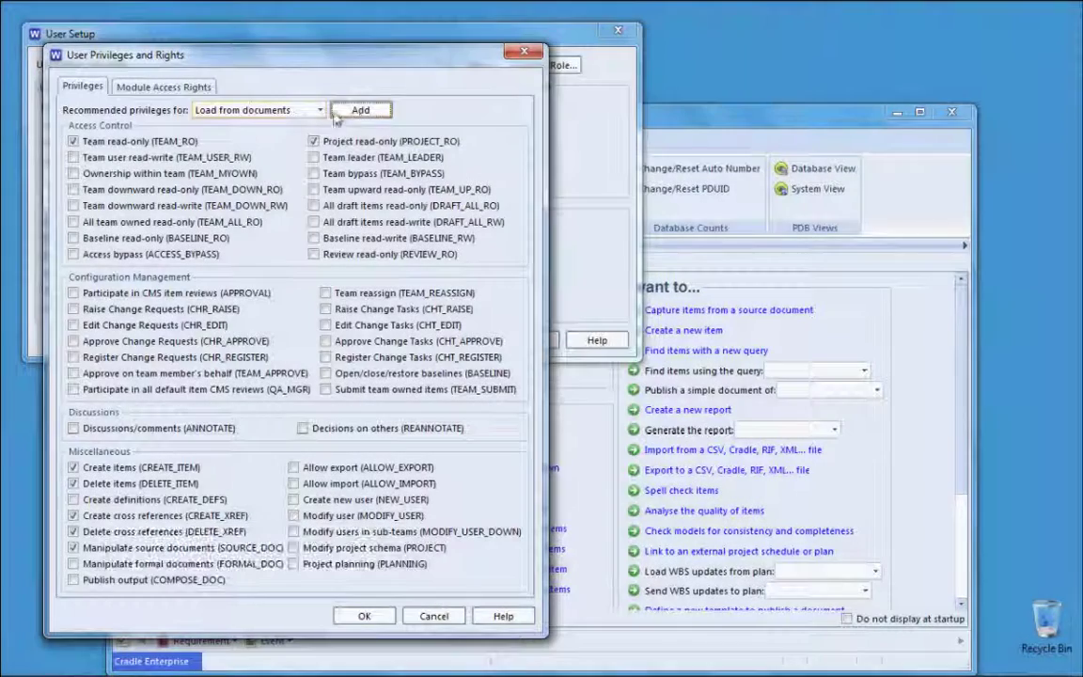
click(291, 110)
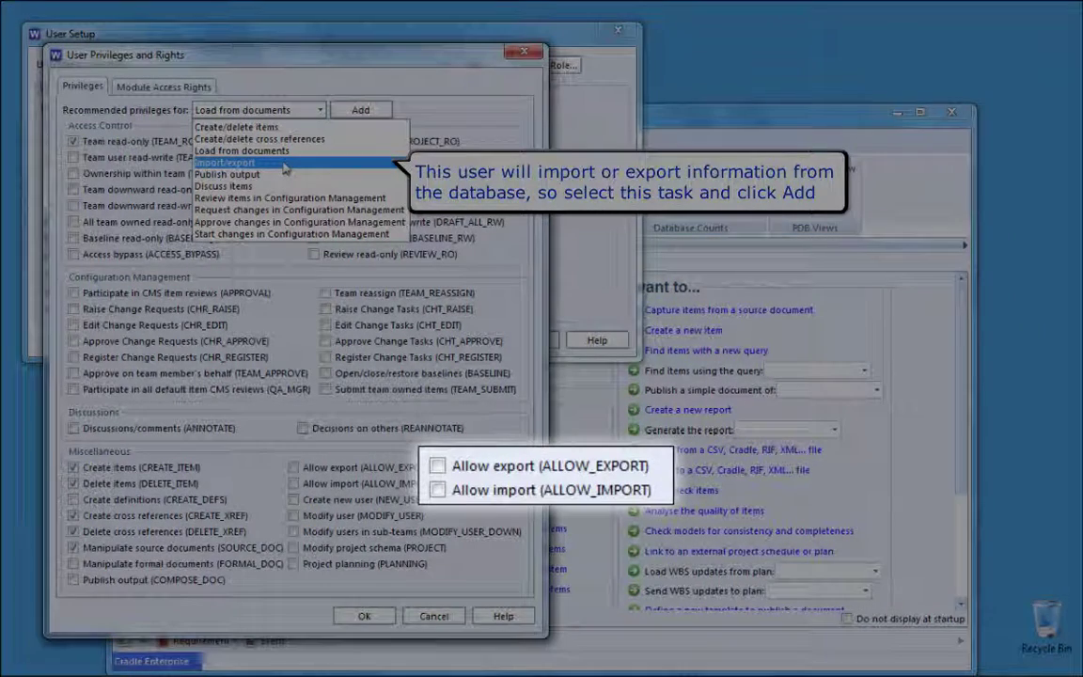
Step: Add the recommended privileges for the Import/export, Publish output and Discuss items tasks
click(285, 168)
click(358, 113)
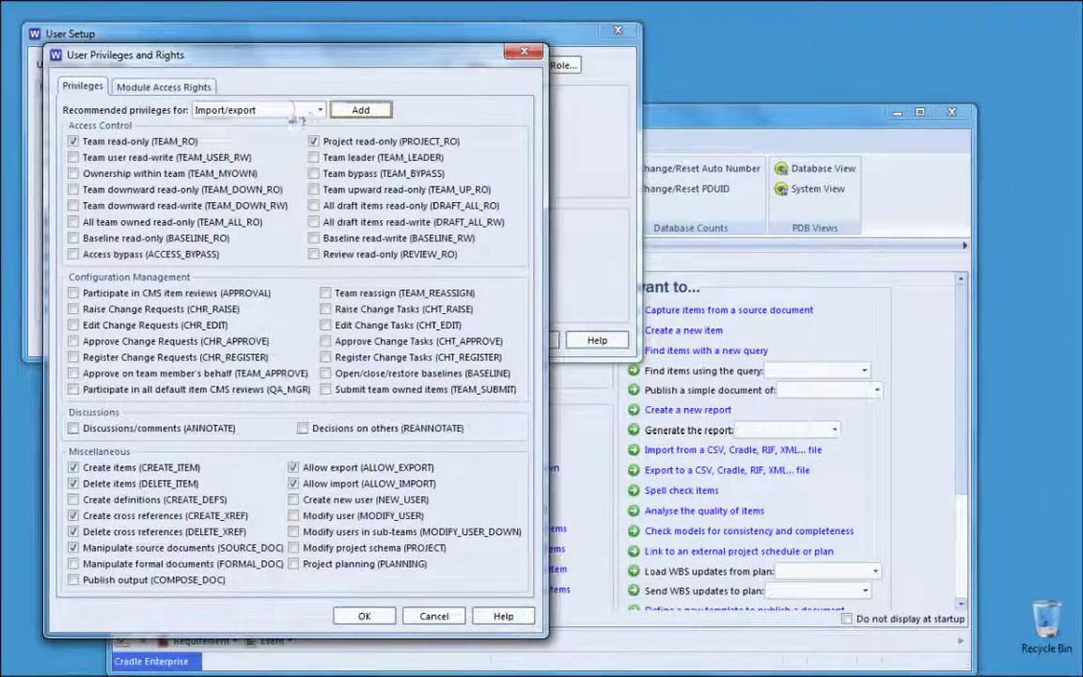
click(287, 110)
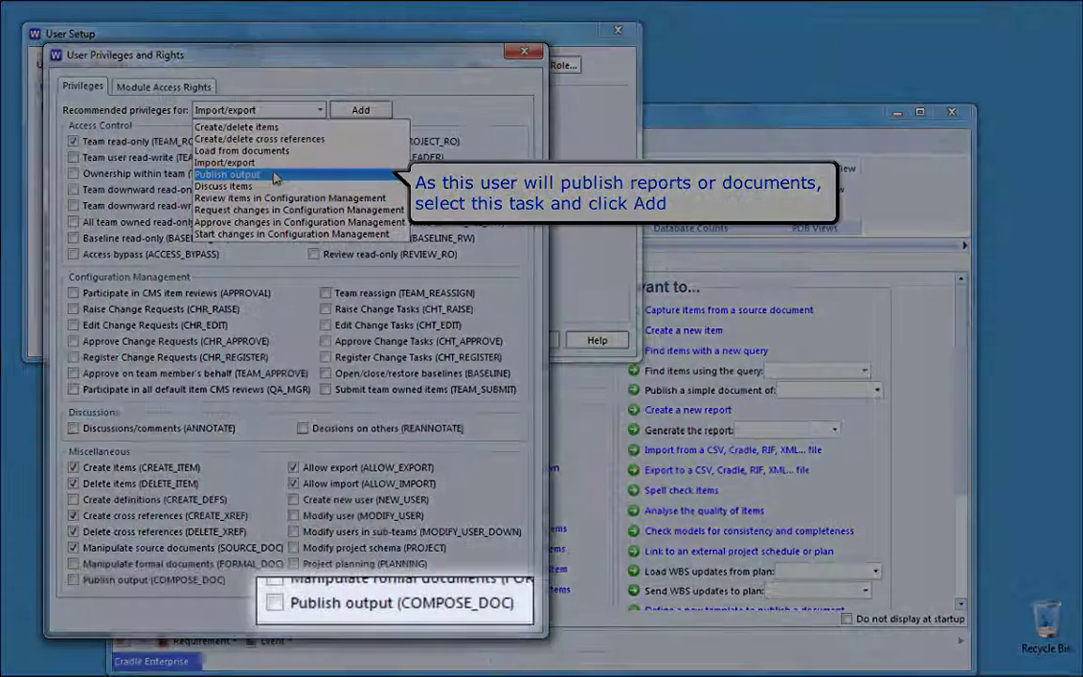
click(276, 176)
click(360, 110)
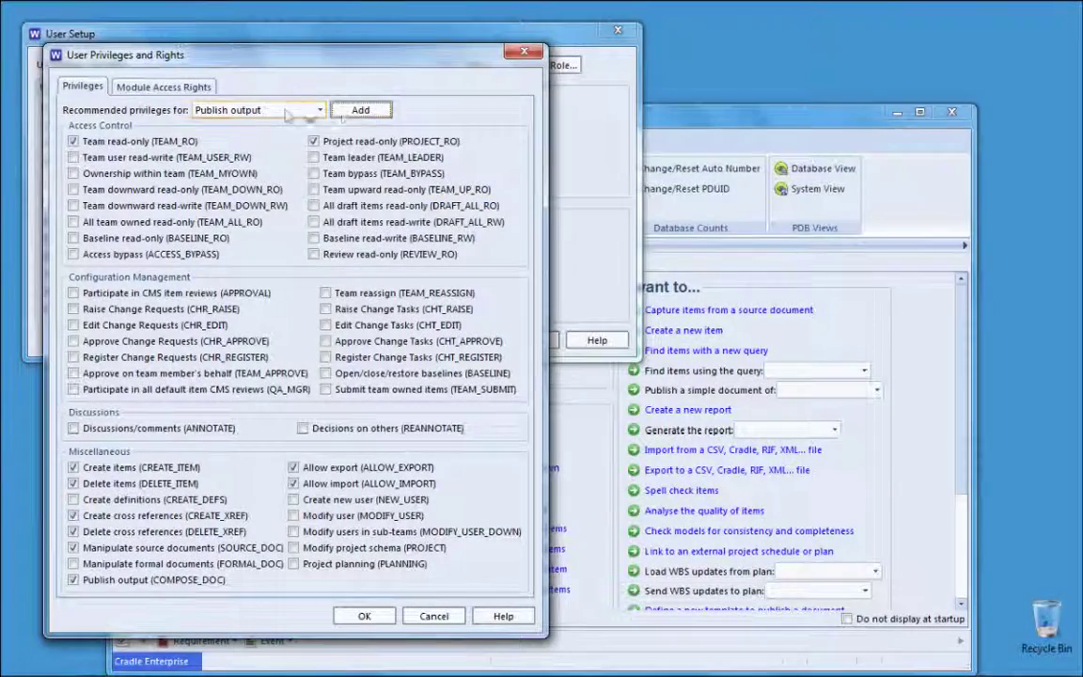
click(282, 110)
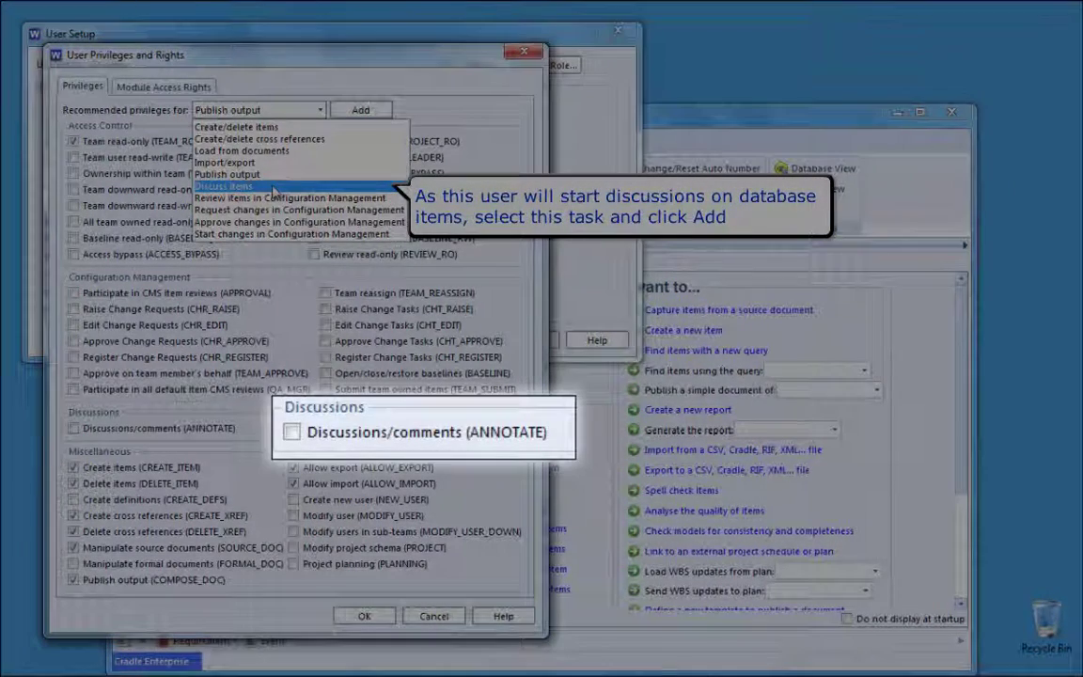
click(274, 188)
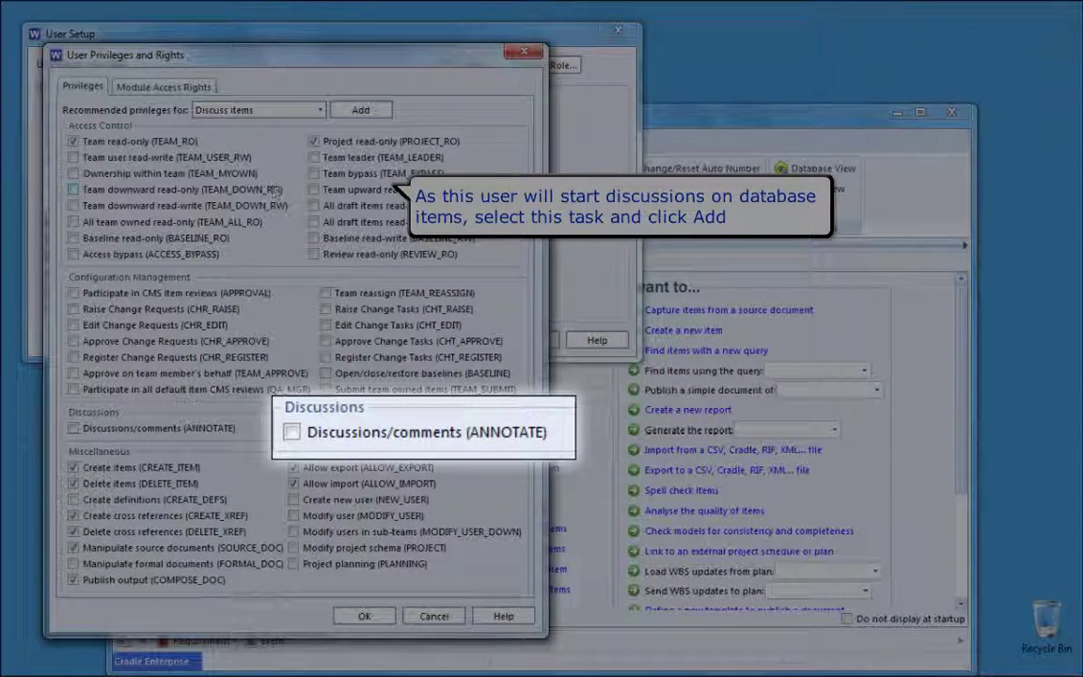
click(352, 110)
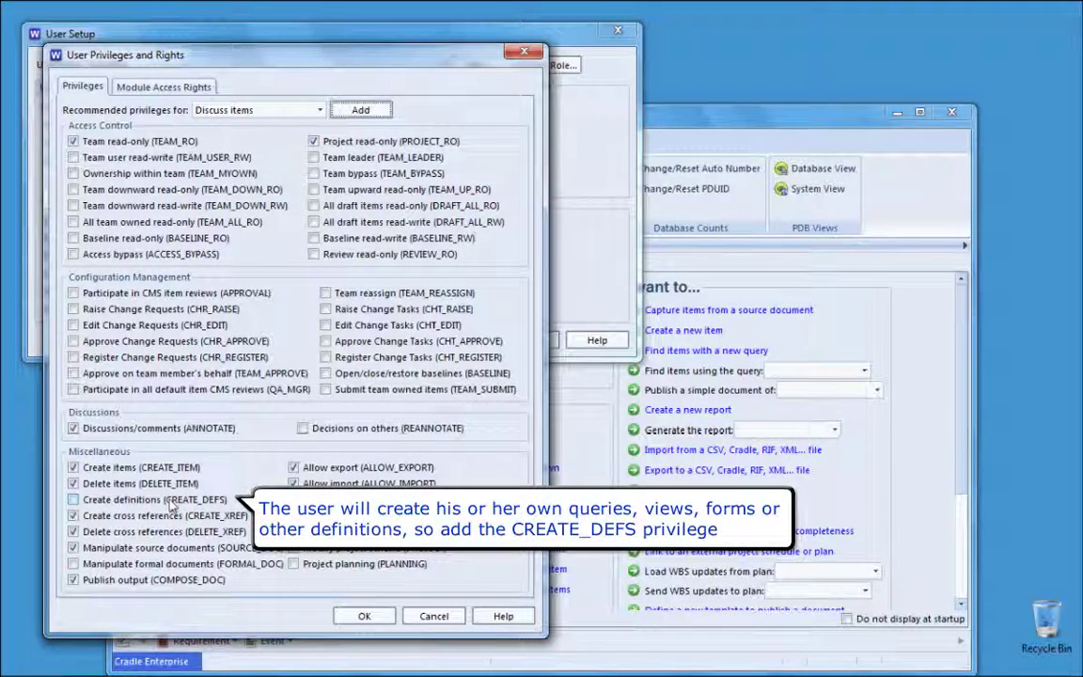
Step: Grant CREATE_DEFS, FORMAL_DOC and PLANNING privileges and confirm the privilege settings
click(171, 505)
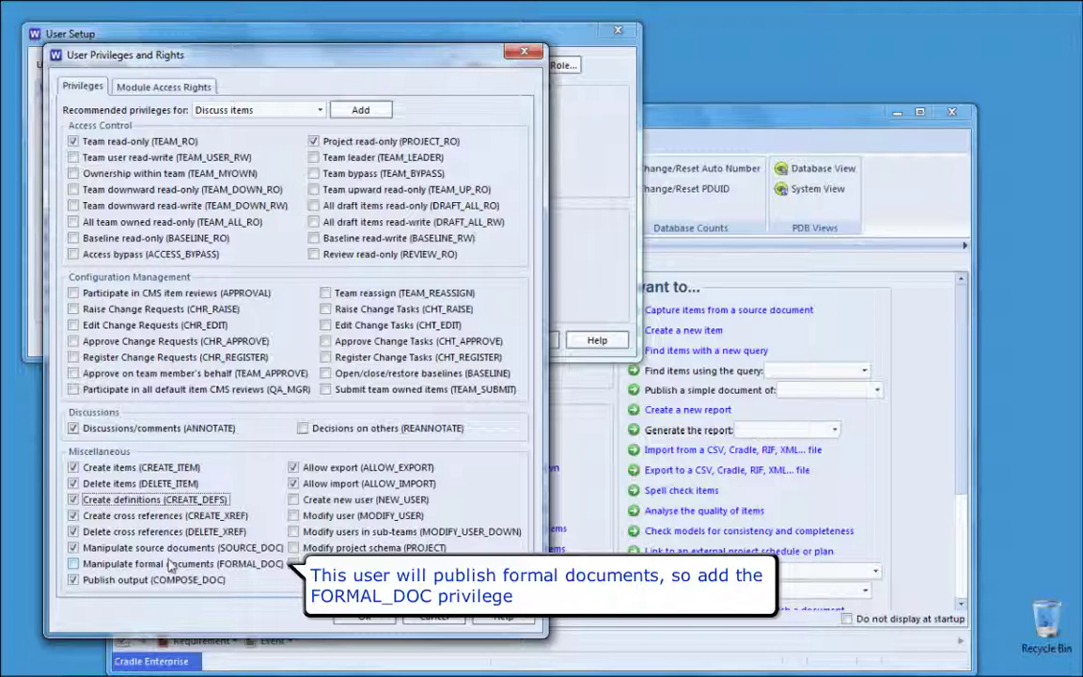
click(170, 564)
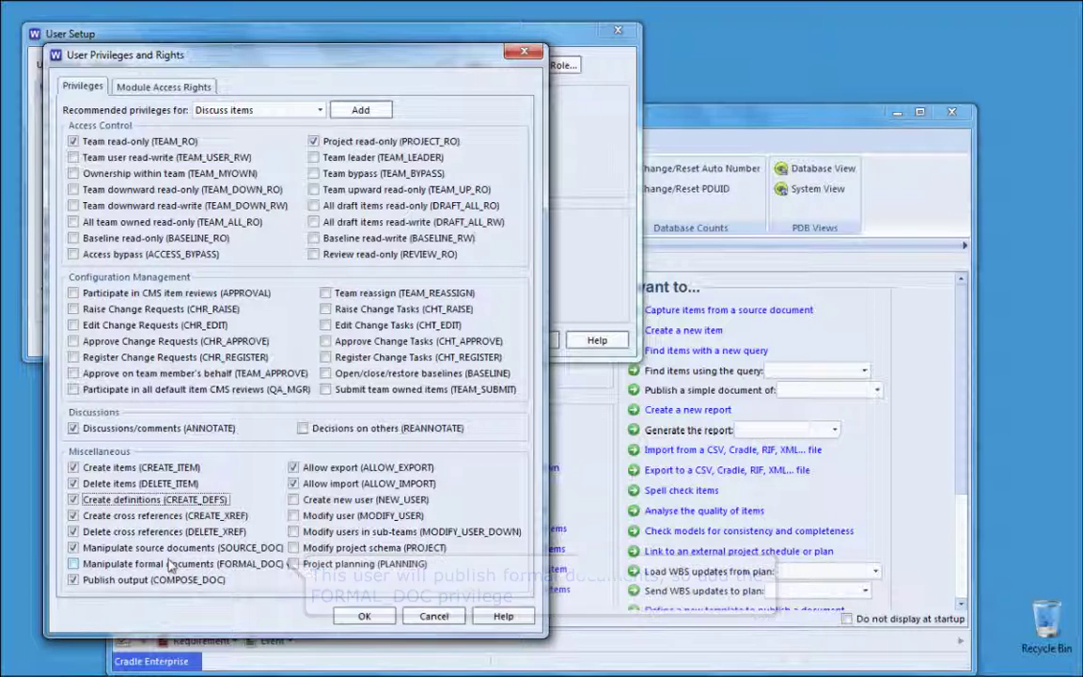
click(379, 564)
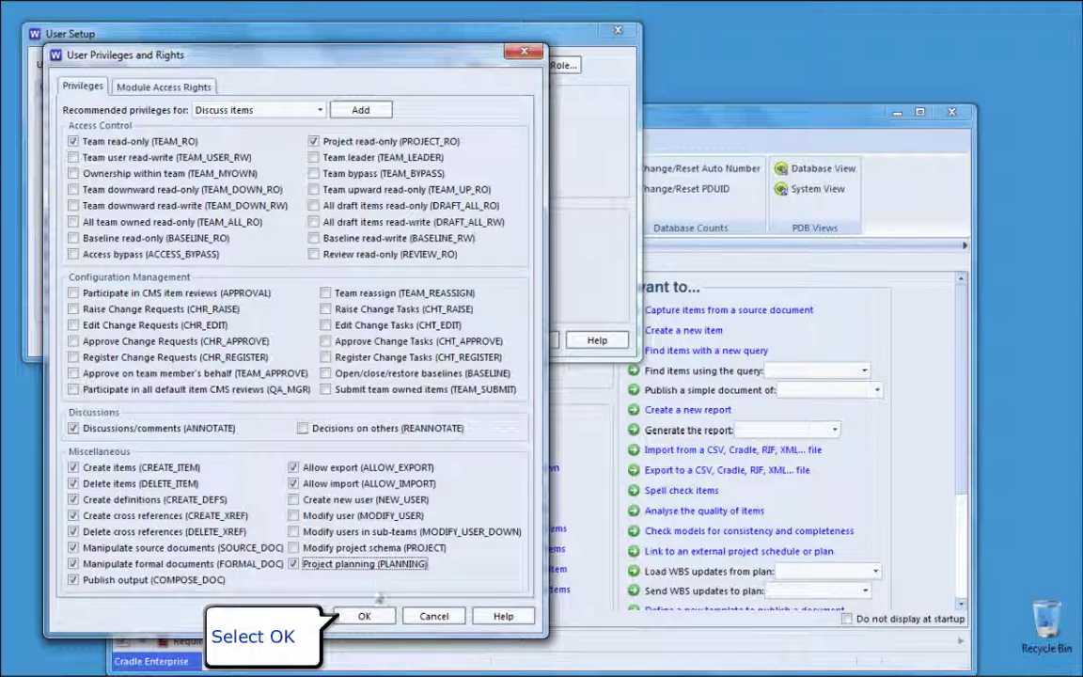
click(364, 616)
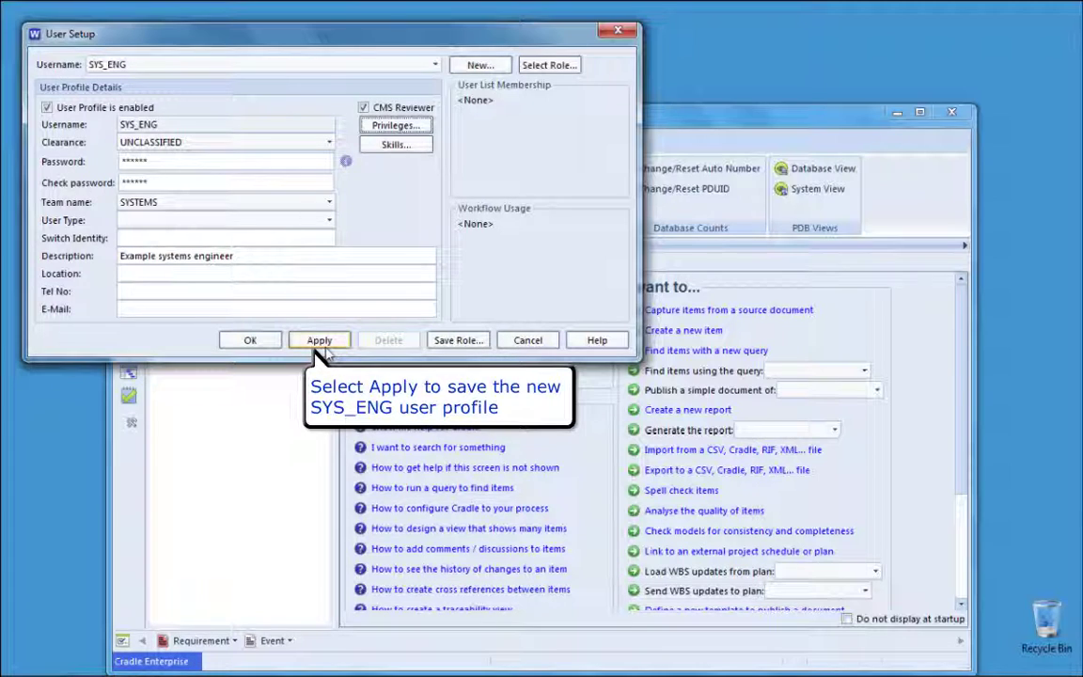
Step: Apply the SYS_ENG profile and save its settings as a role named 'engineer'
click(320, 342)
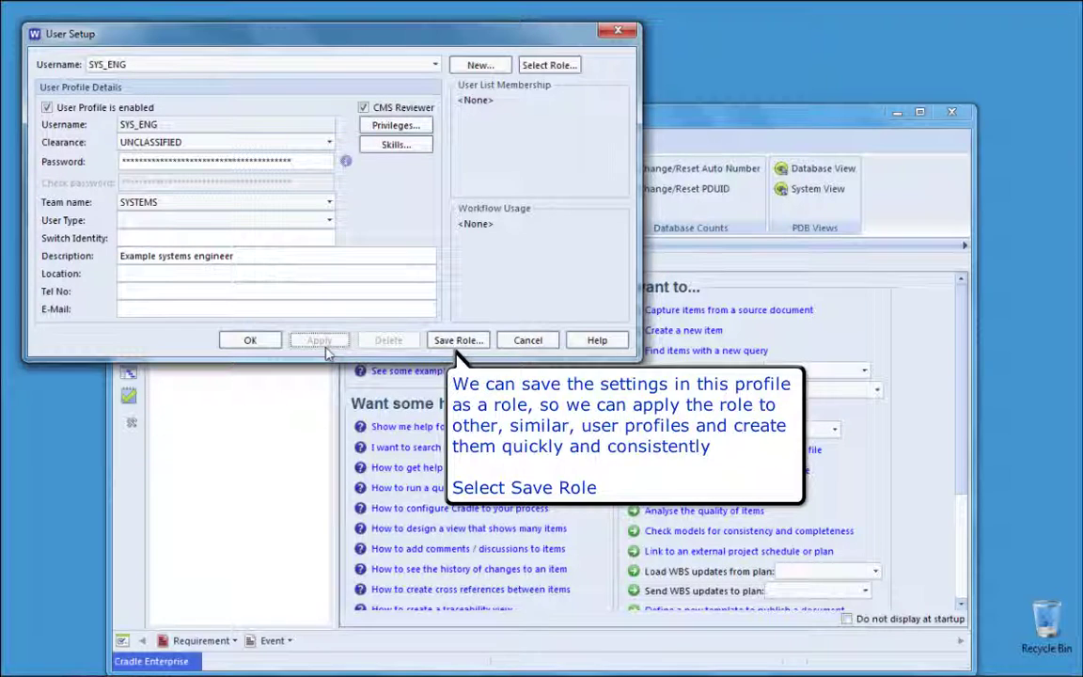
click(457, 340)
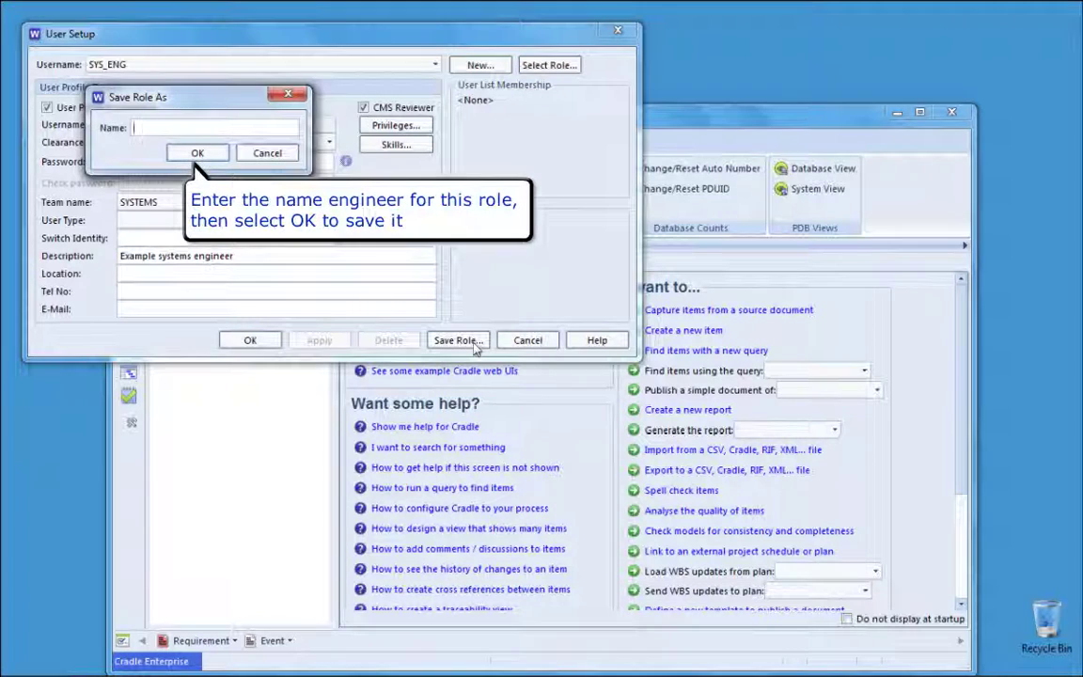
text(engineer)
click(199, 154)
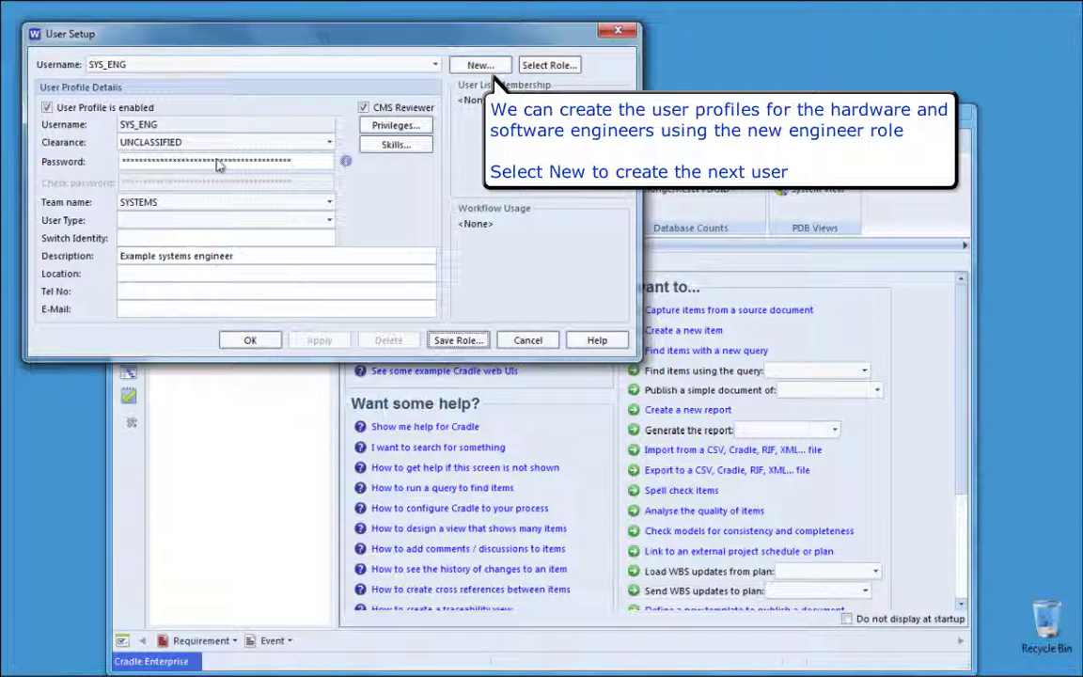
Step: Create a new user HW_ENG initialised from the engineer role
click(481, 66)
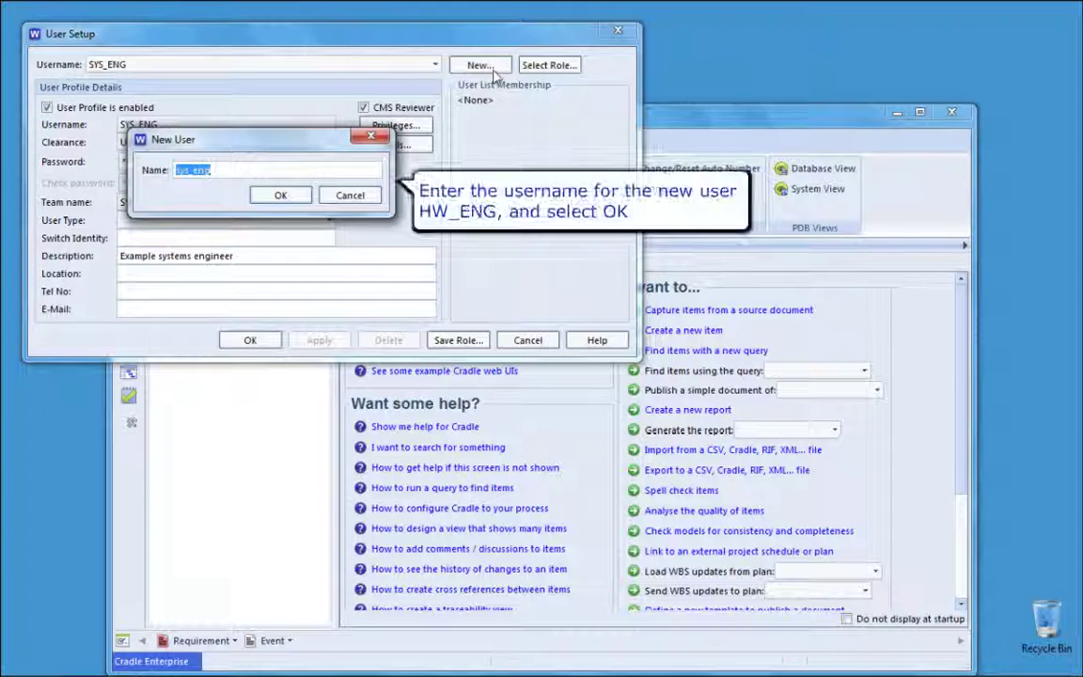
text(hw)
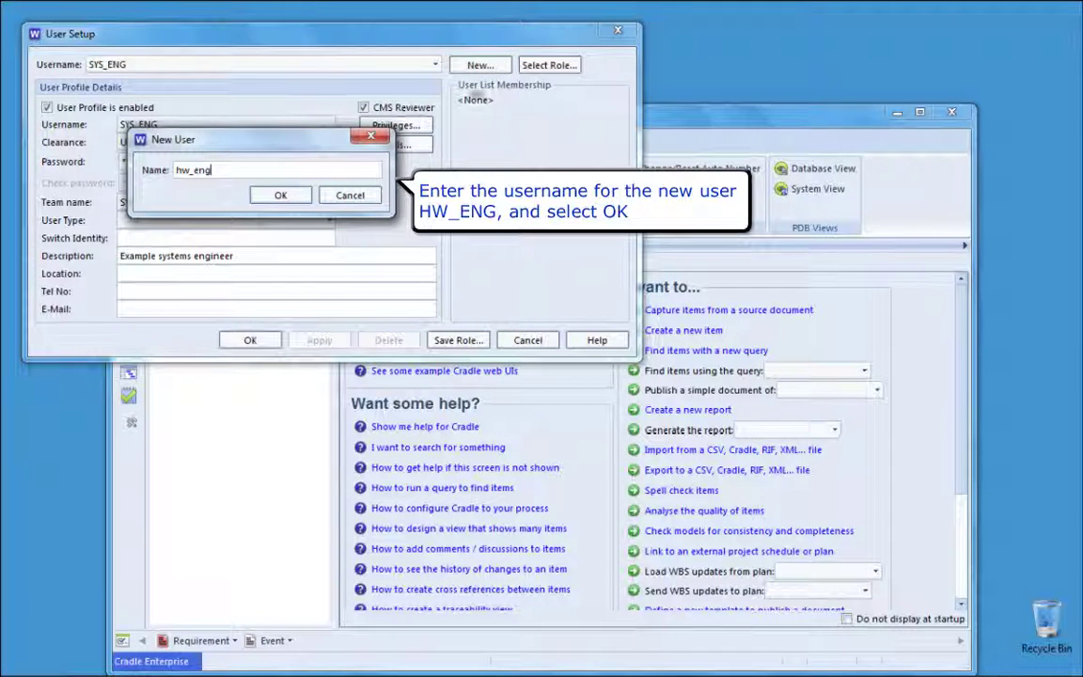
click(281, 195)
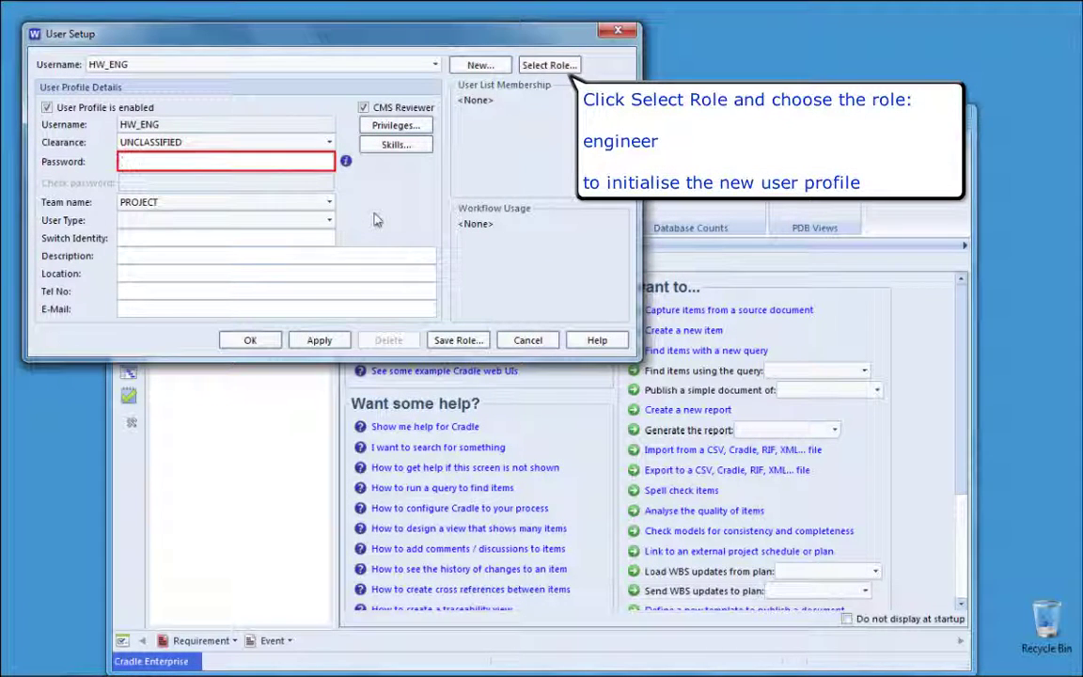
click(549, 65)
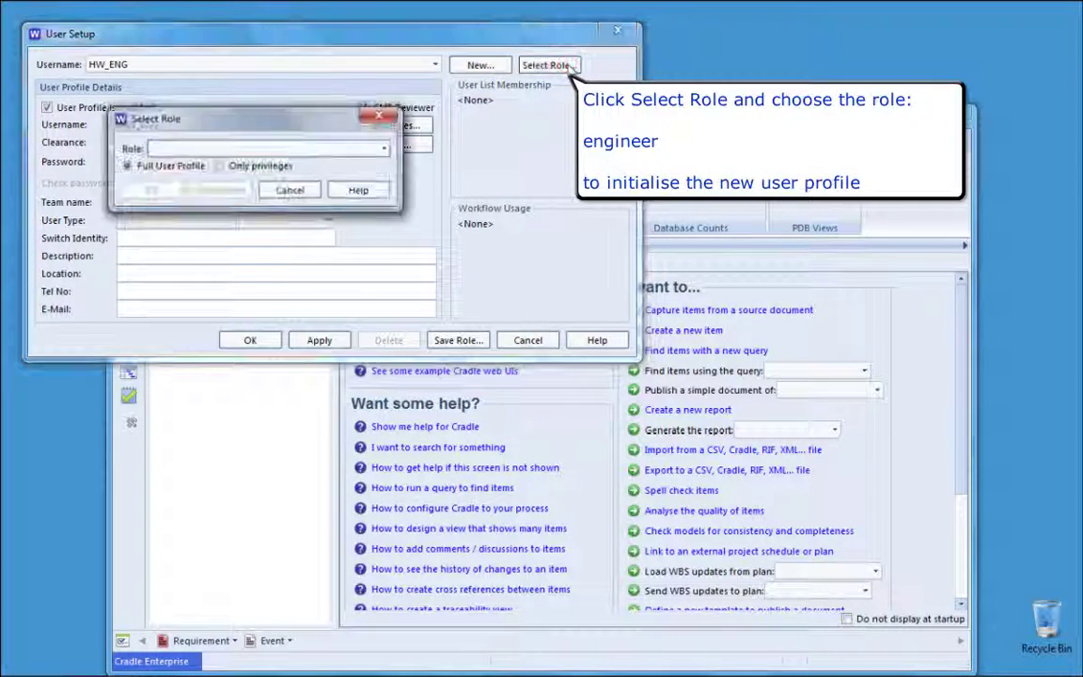
click(371, 150)
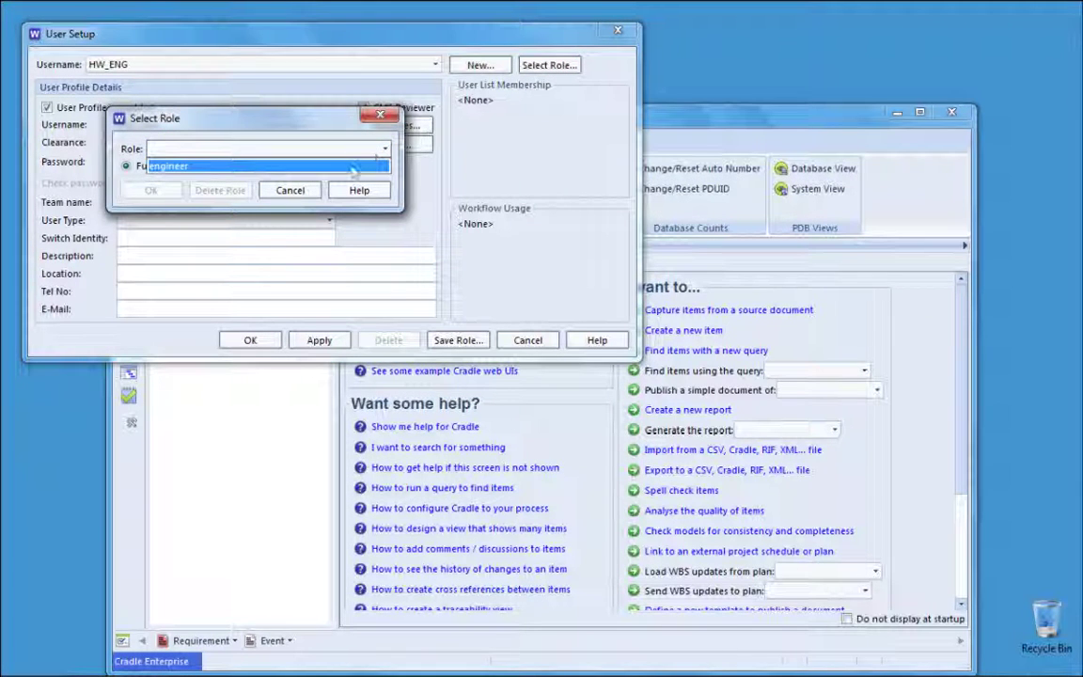
click(353, 167)
click(150, 190)
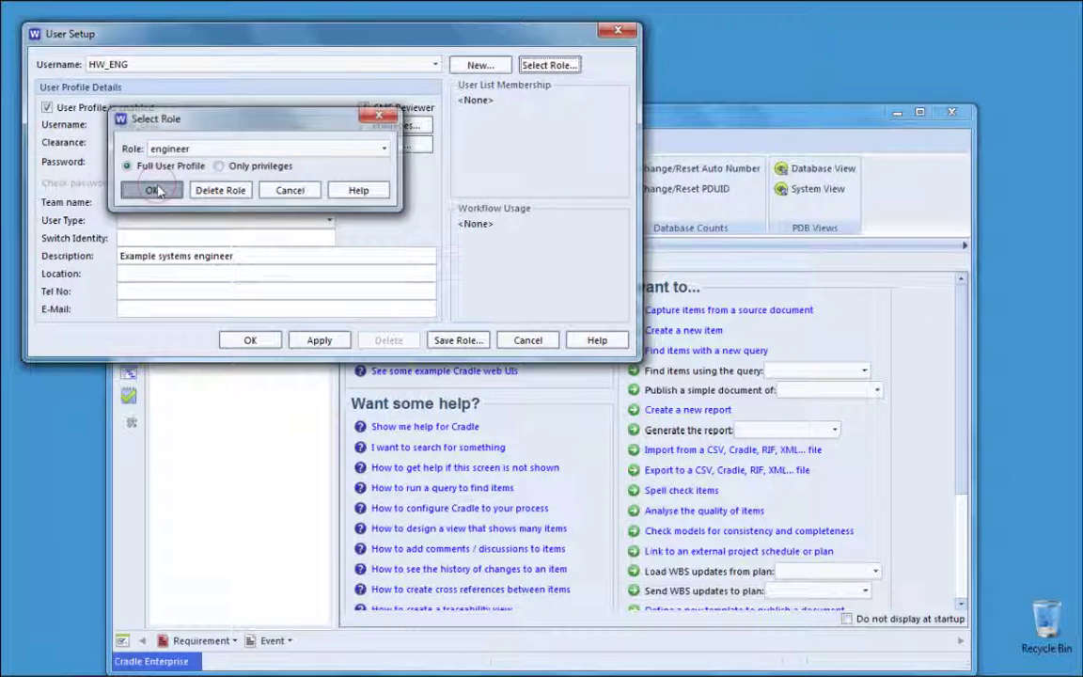
Step: Enter and confirm HW_ENG's password, set team HARDWARE, and change the description to 'Example hardware engineer'
click(209, 162)
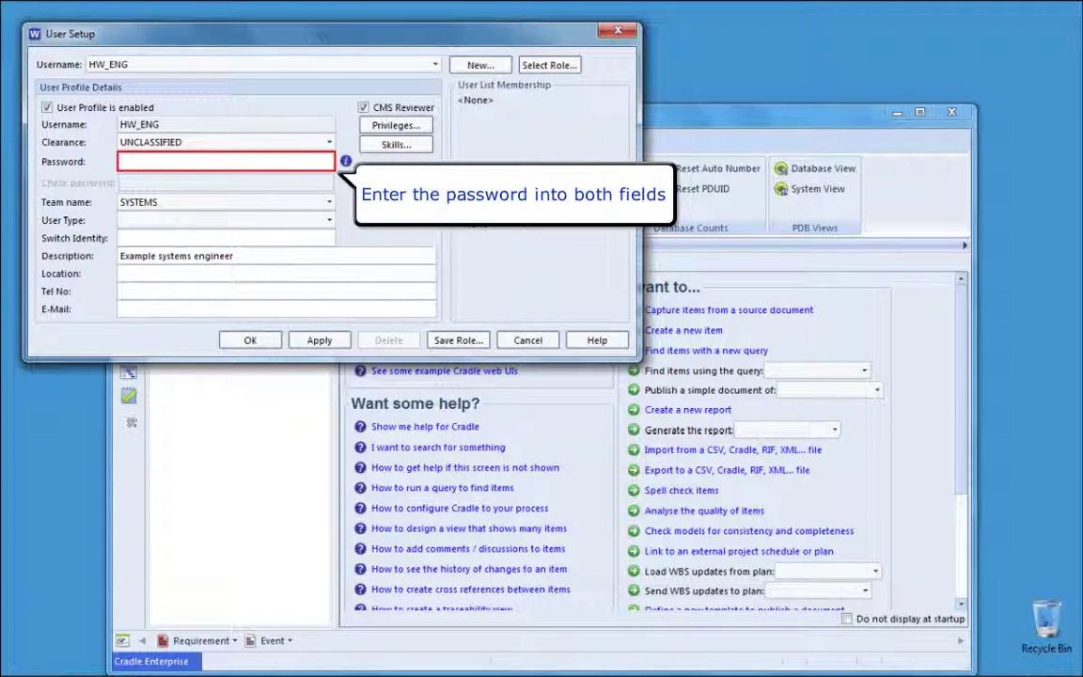
text(*****)
key(Tab)
text(*****)
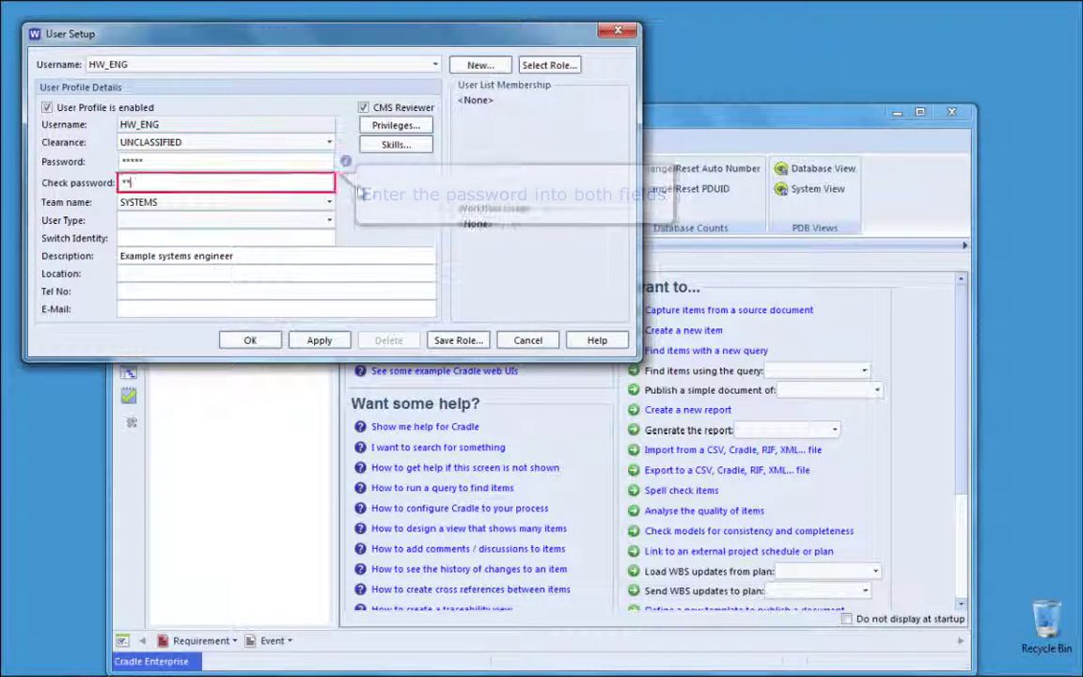
click(328, 202)
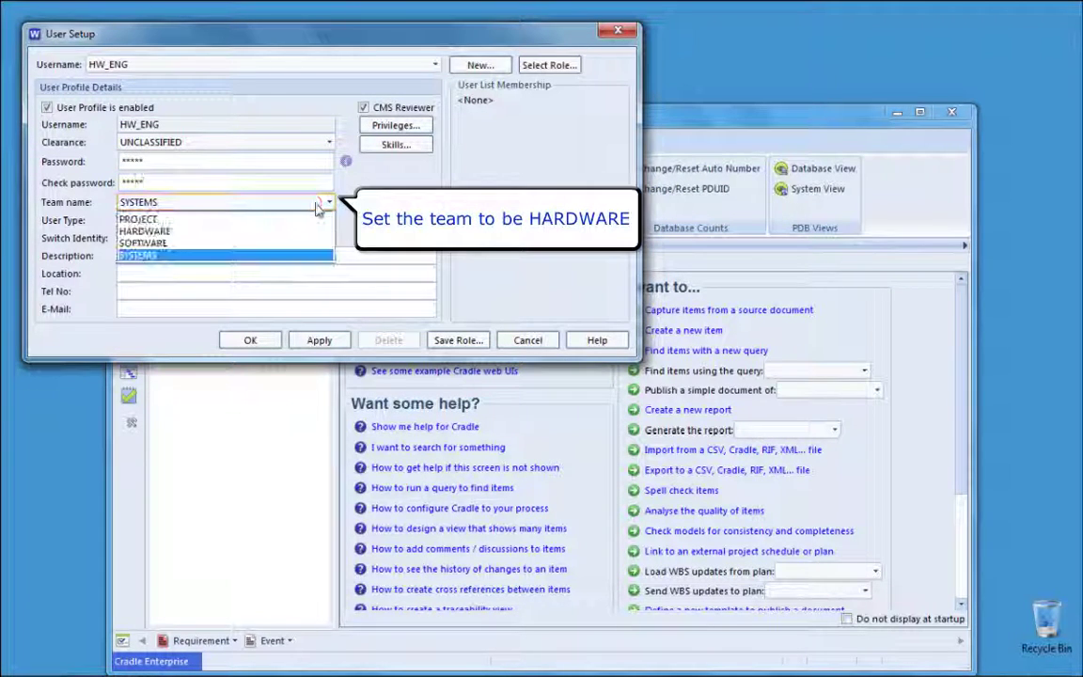
click(303, 232)
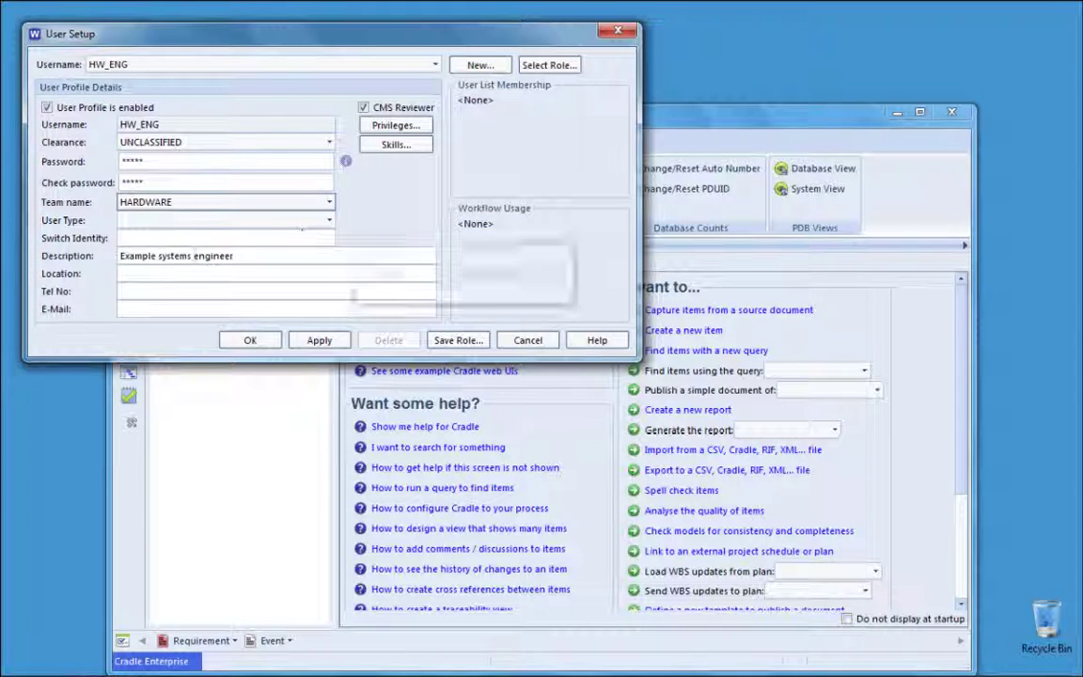
double_click(175, 255)
text(hardware)
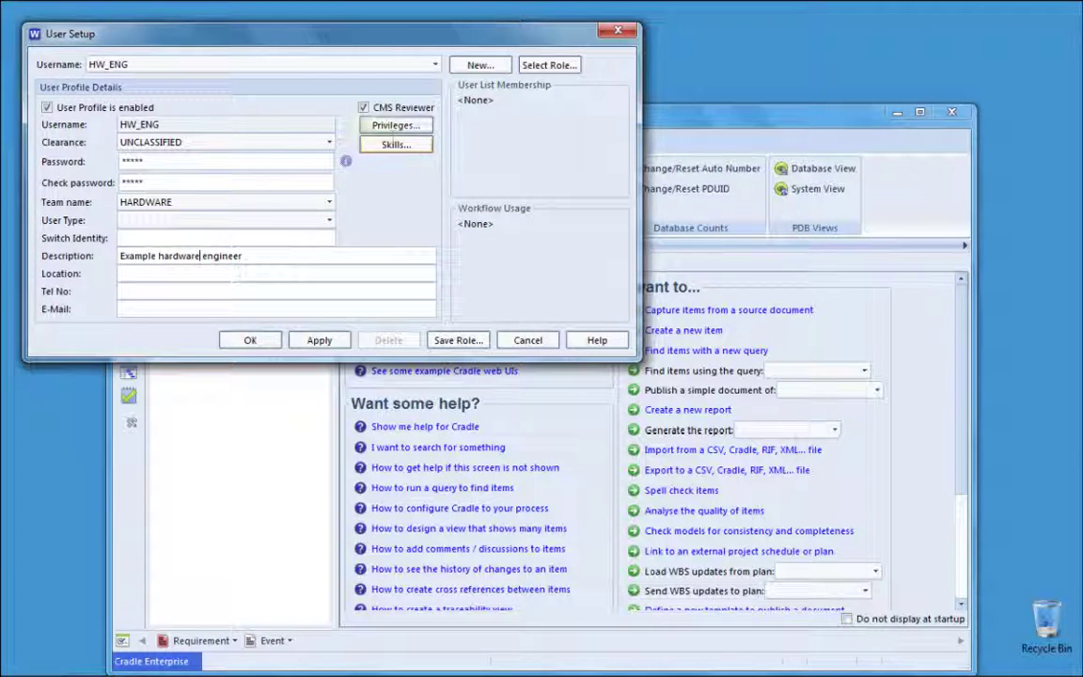
Step: Review the inherited engineer privileges and apply the HW_ENG profile
click(396, 125)
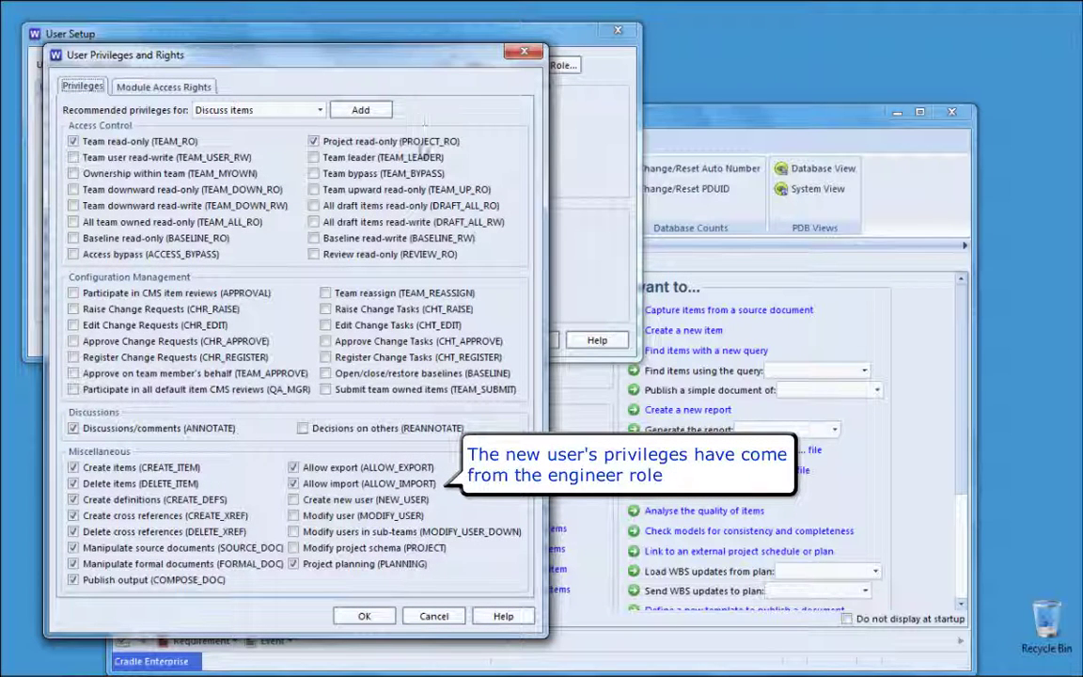
click(365, 616)
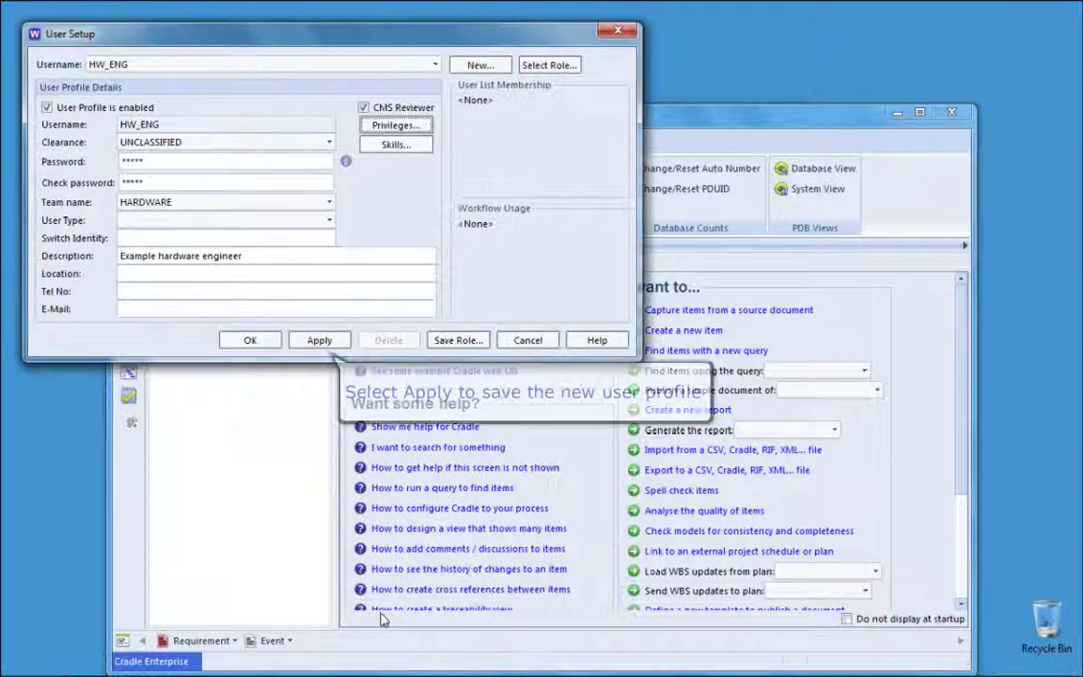
click(323, 345)
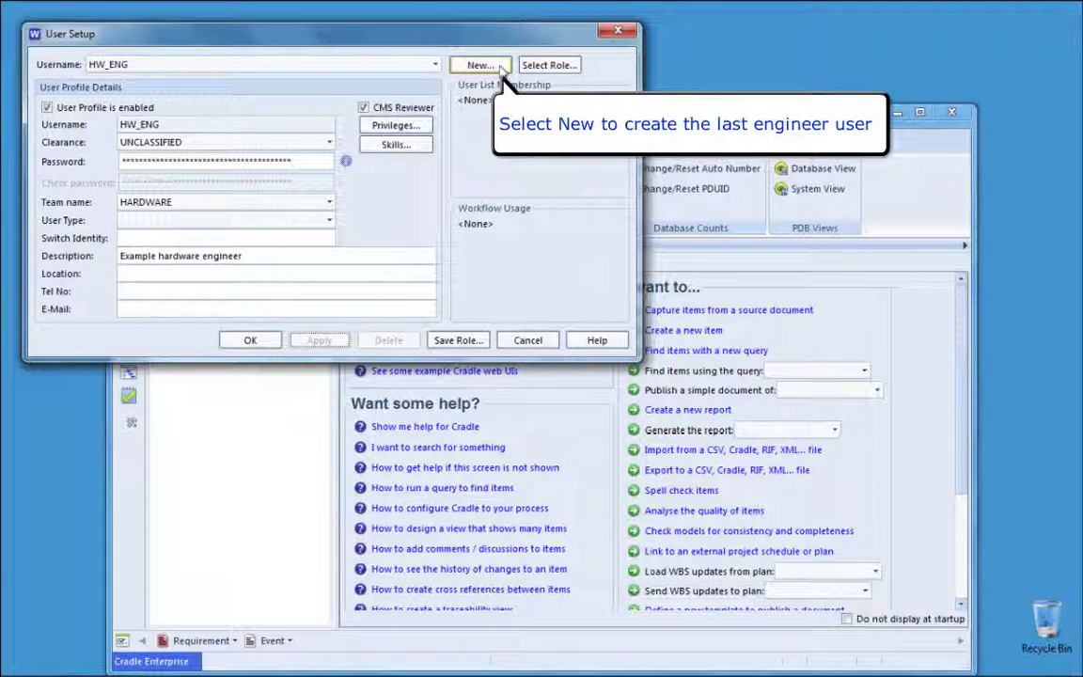
Step: Create a new user SW_ENG initialised from the engineer role
click(482, 65)
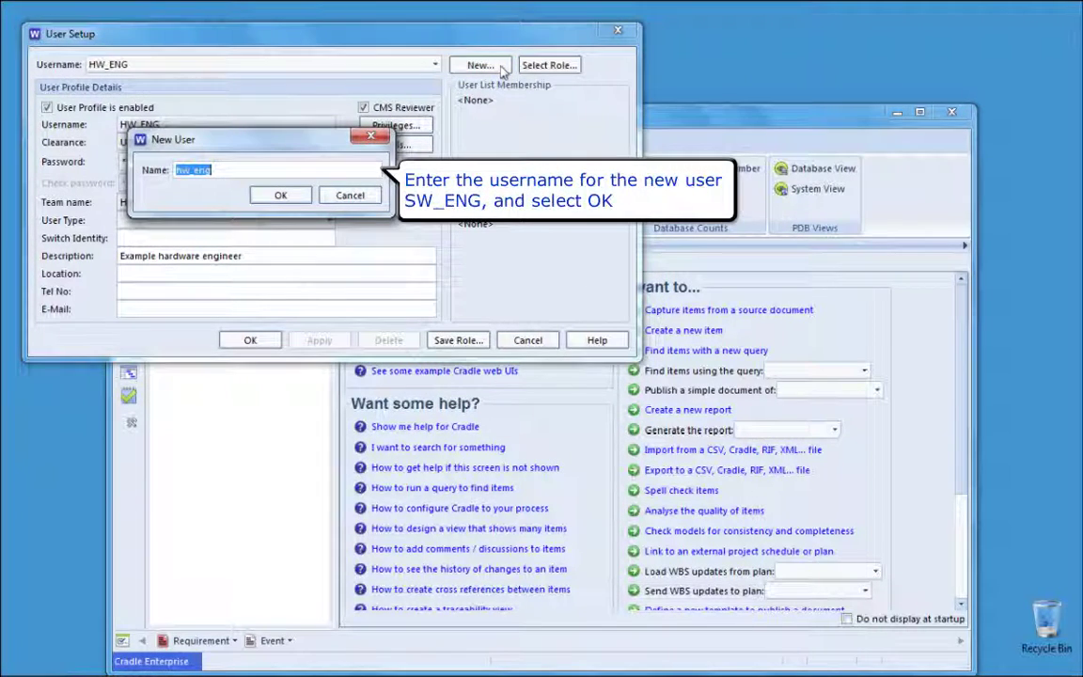
text(sw_eng)
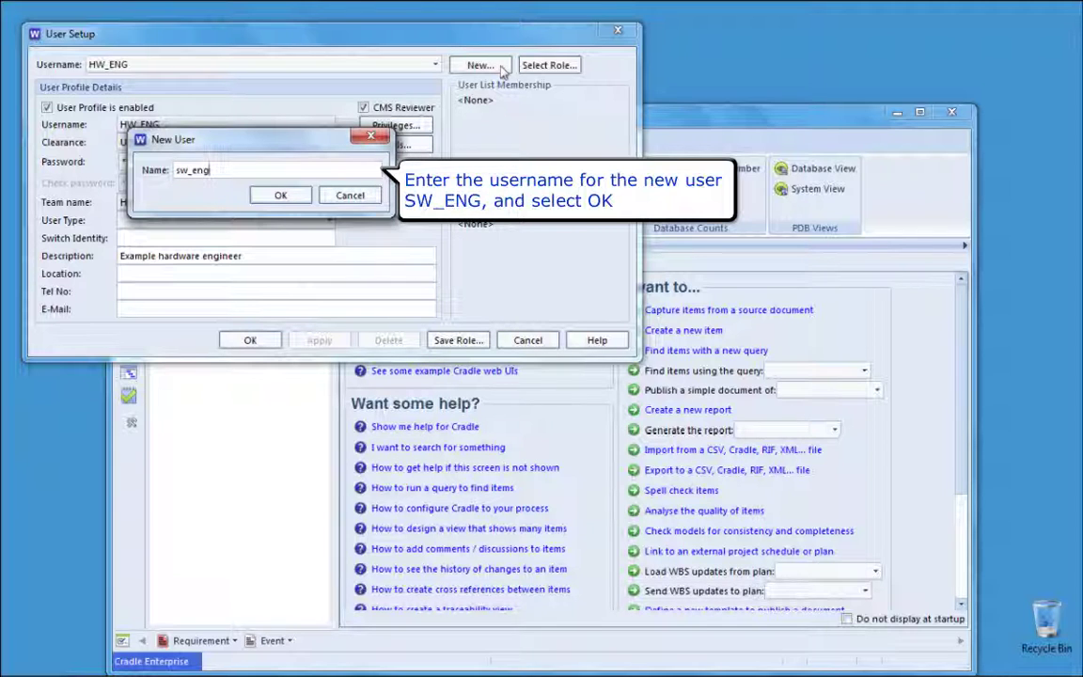
click(293, 196)
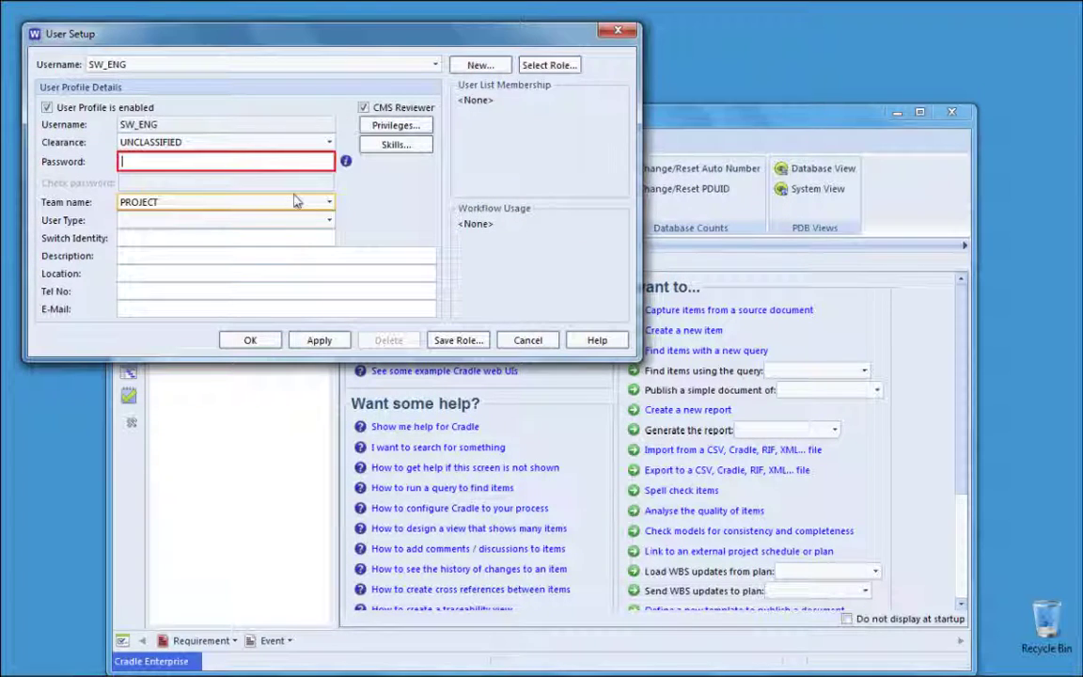
click(545, 66)
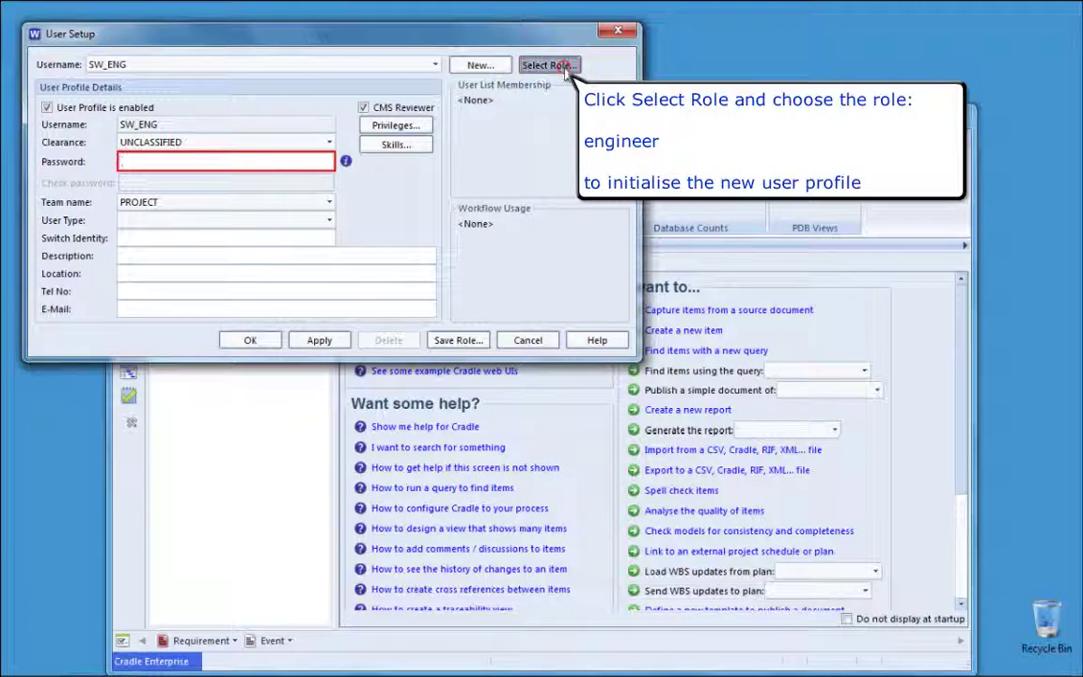
click(360, 149)
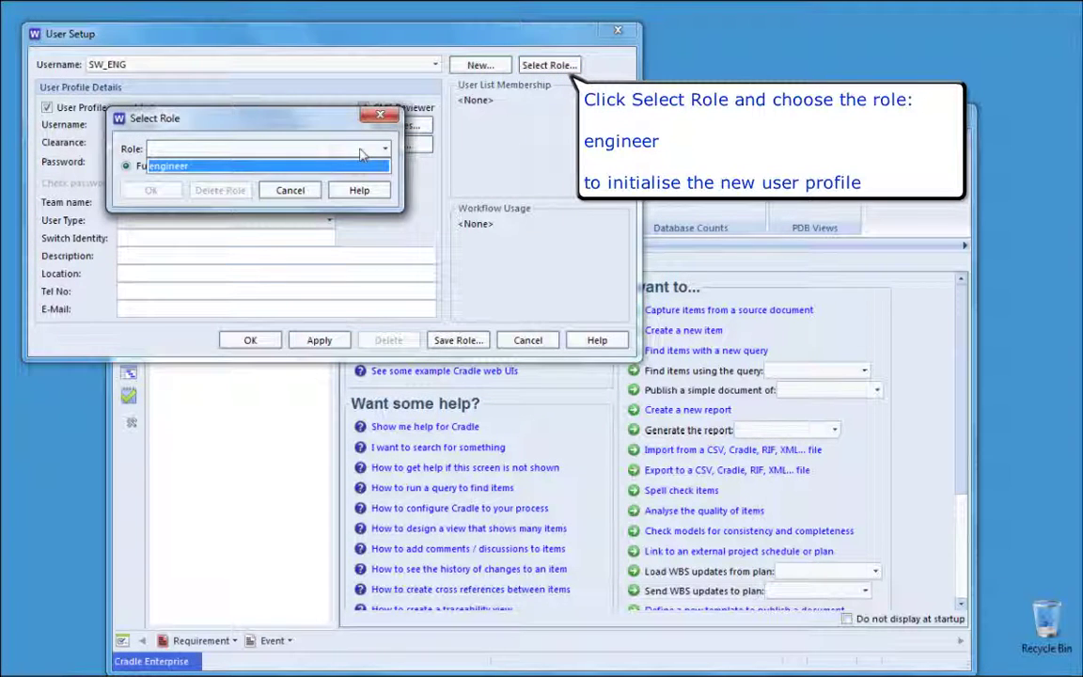
click(344, 167)
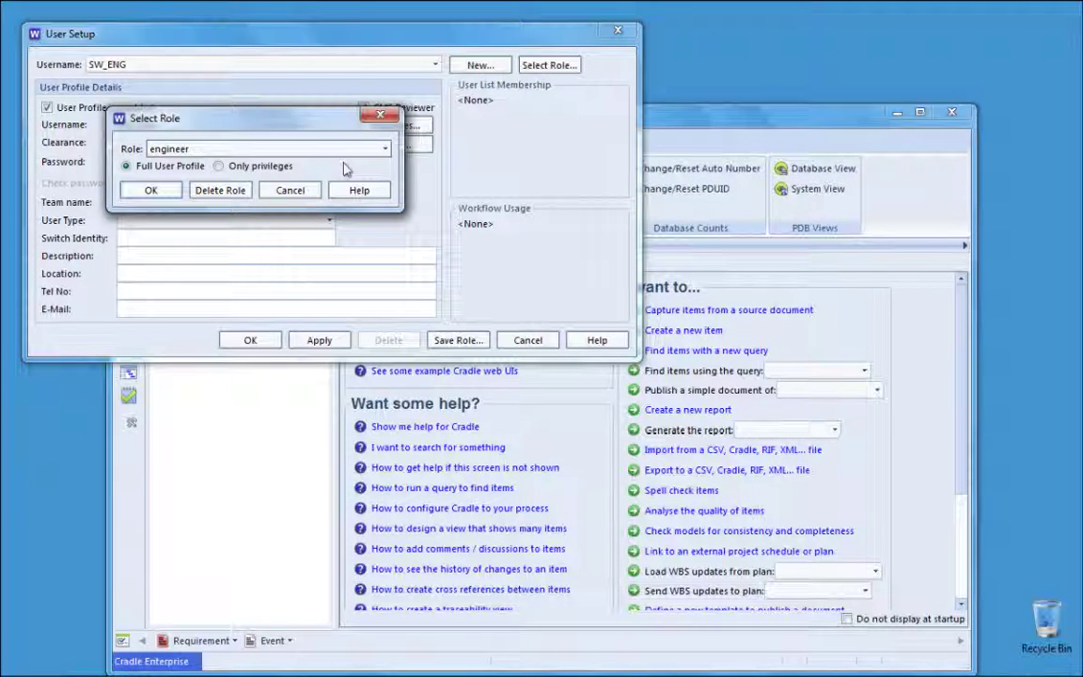
click(150, 188)
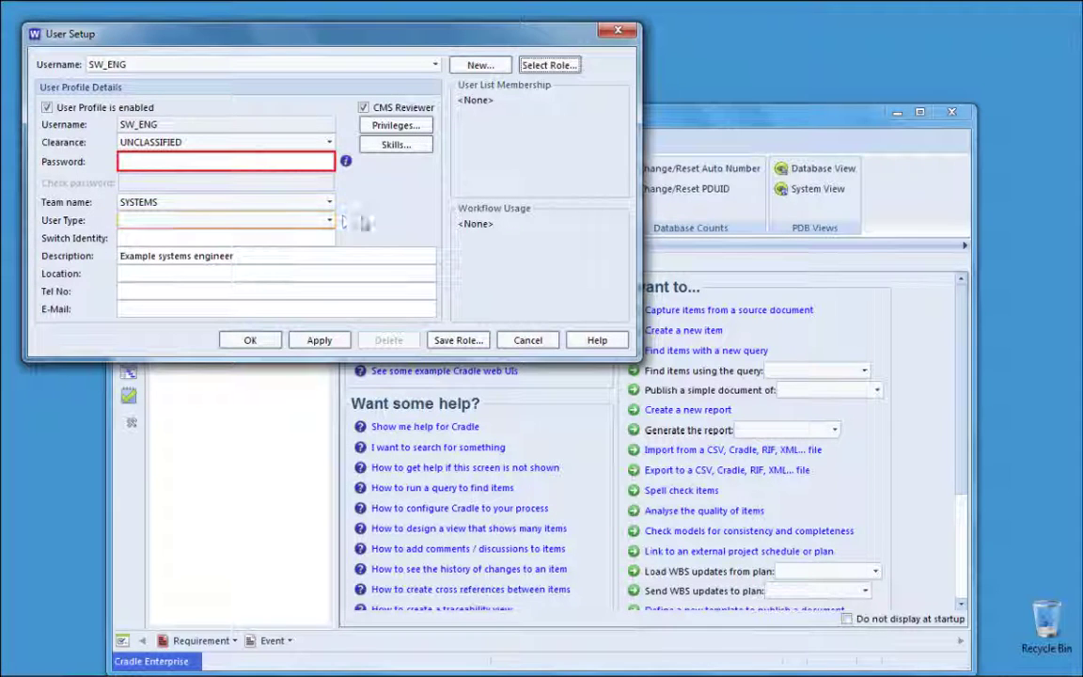
Step: Set SW_ENG's password, team SOFTWARE and description 'Example software engineer', then review inherited privileges
click(315, 164)
text(**)
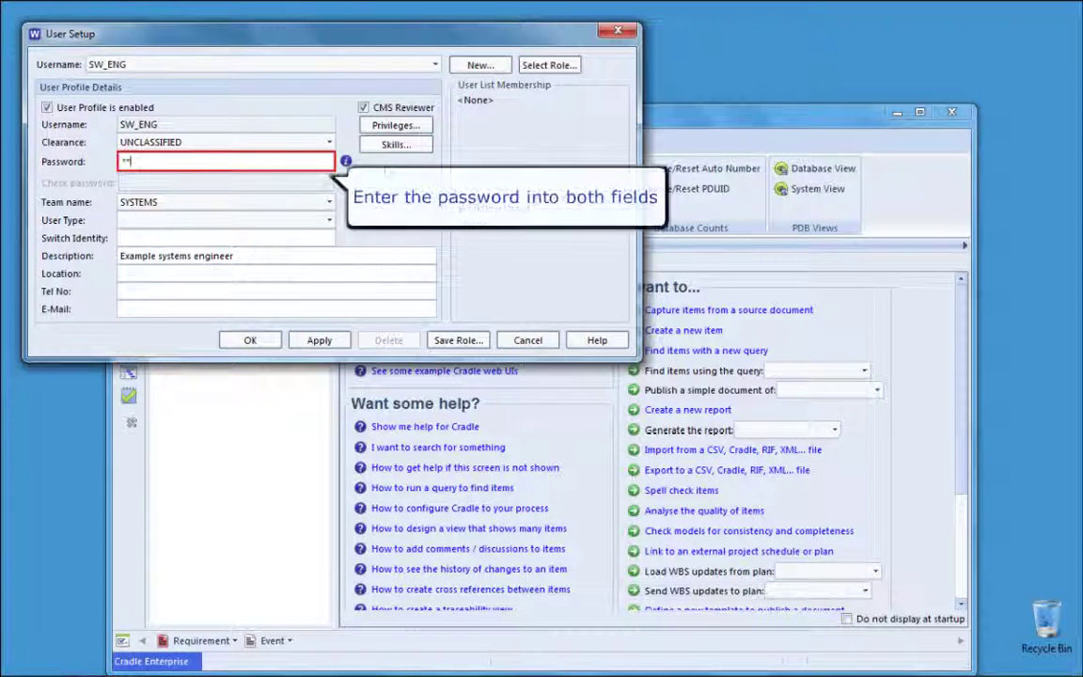
text(***)
key(Tab)
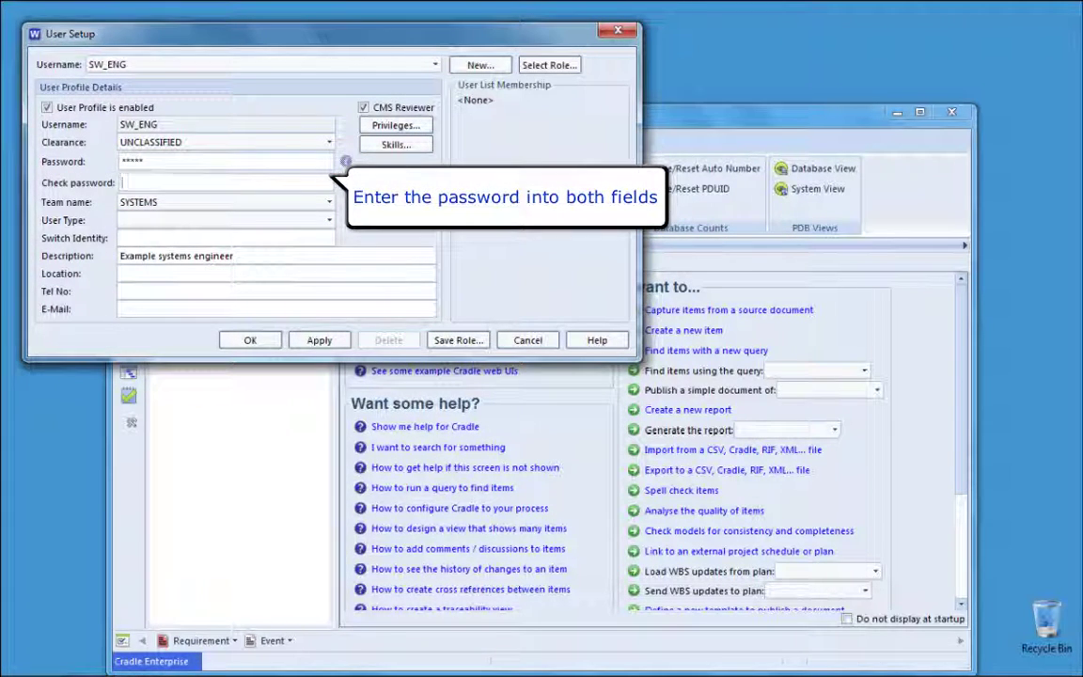
text(*****)
click(275, 204)
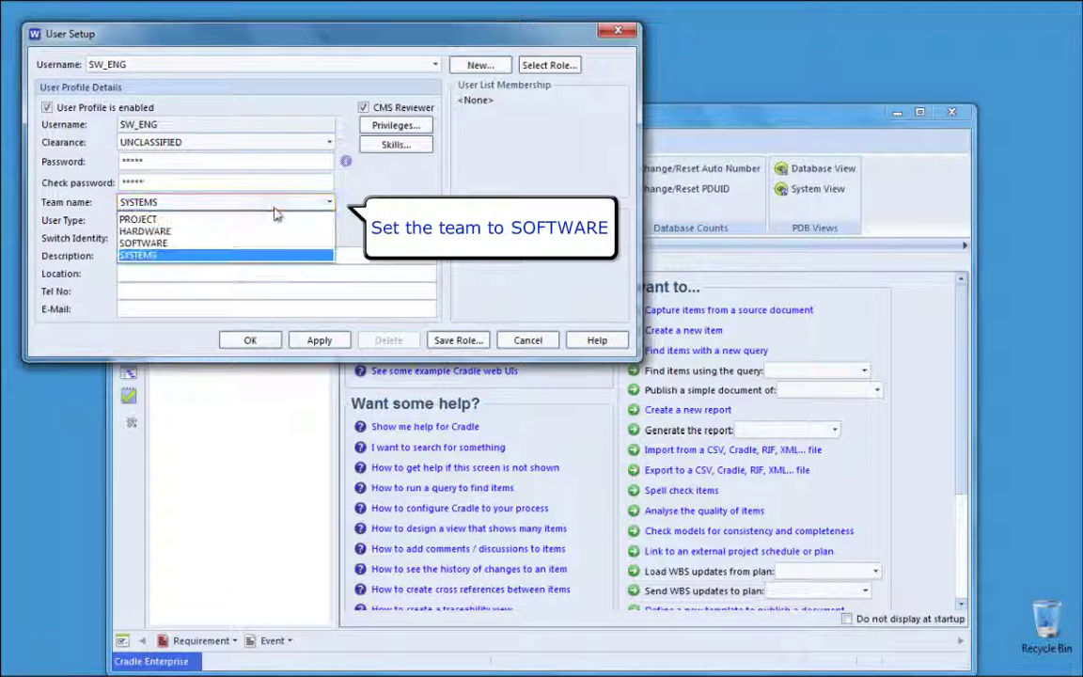
click(267, 243)
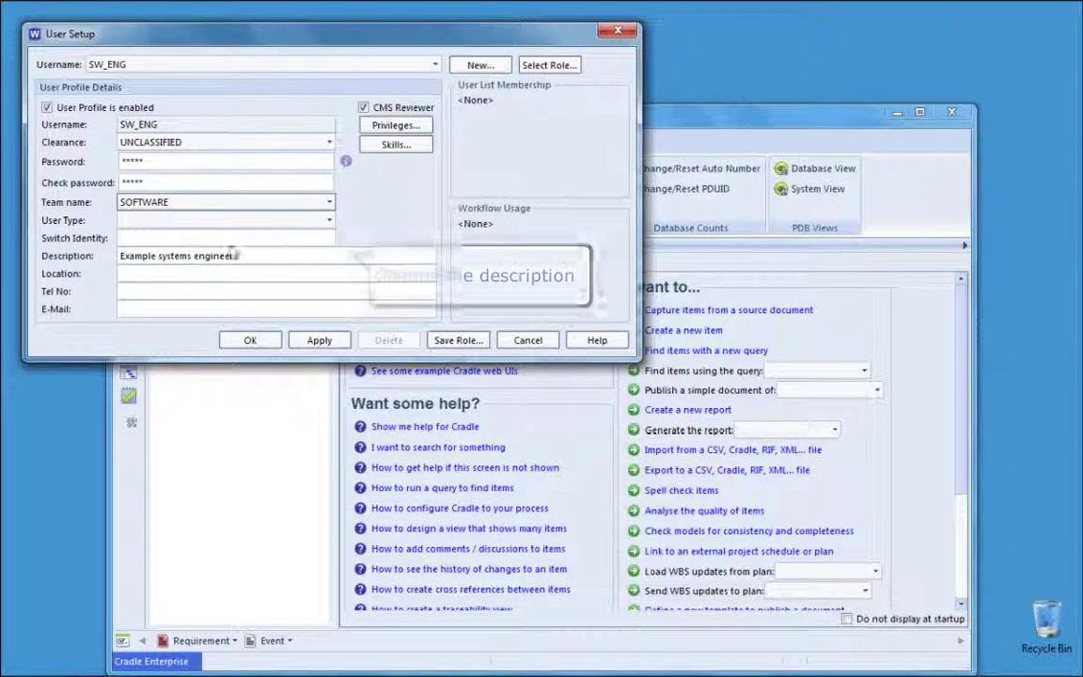
double_click(166, 256)
text(softwa)
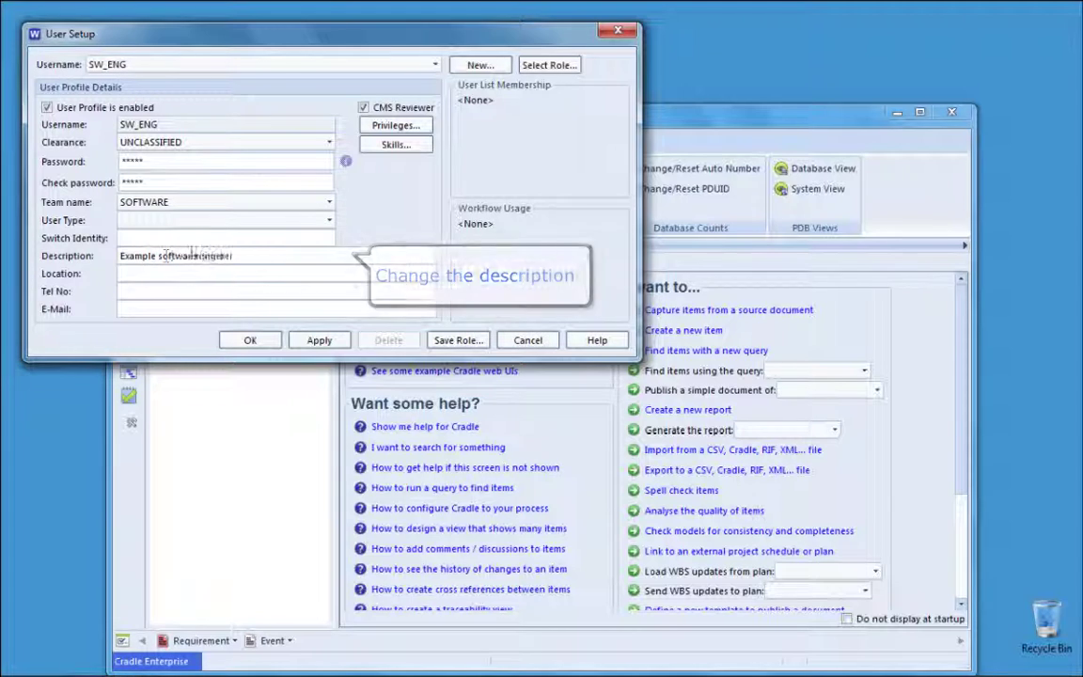
text(re)
click(413, 128)
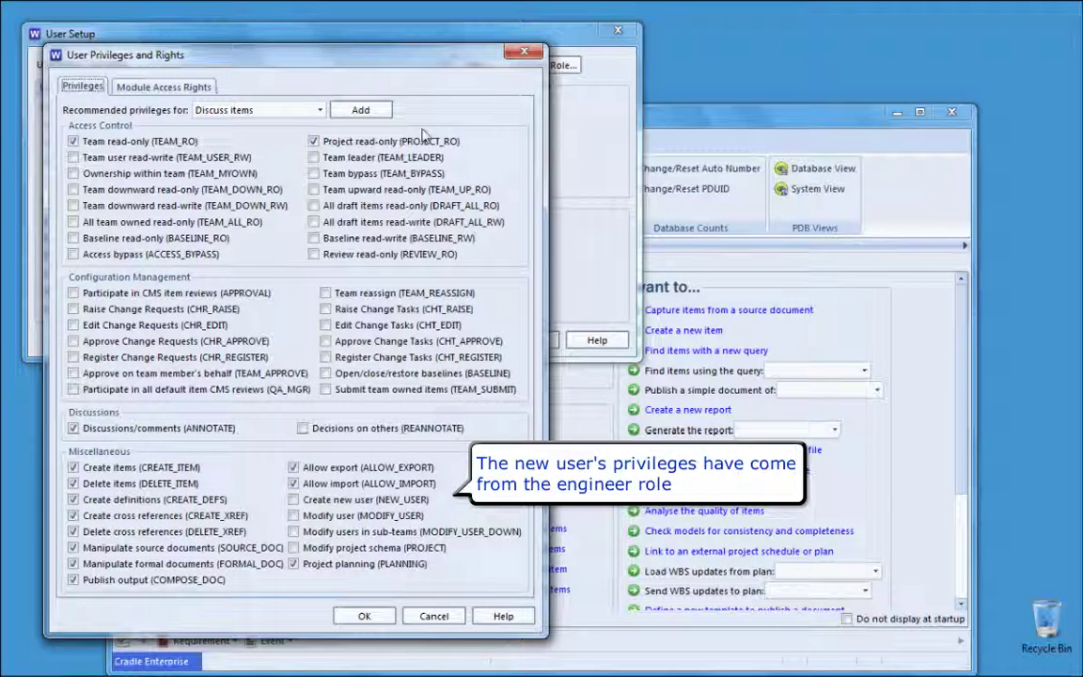
click(363, 616)
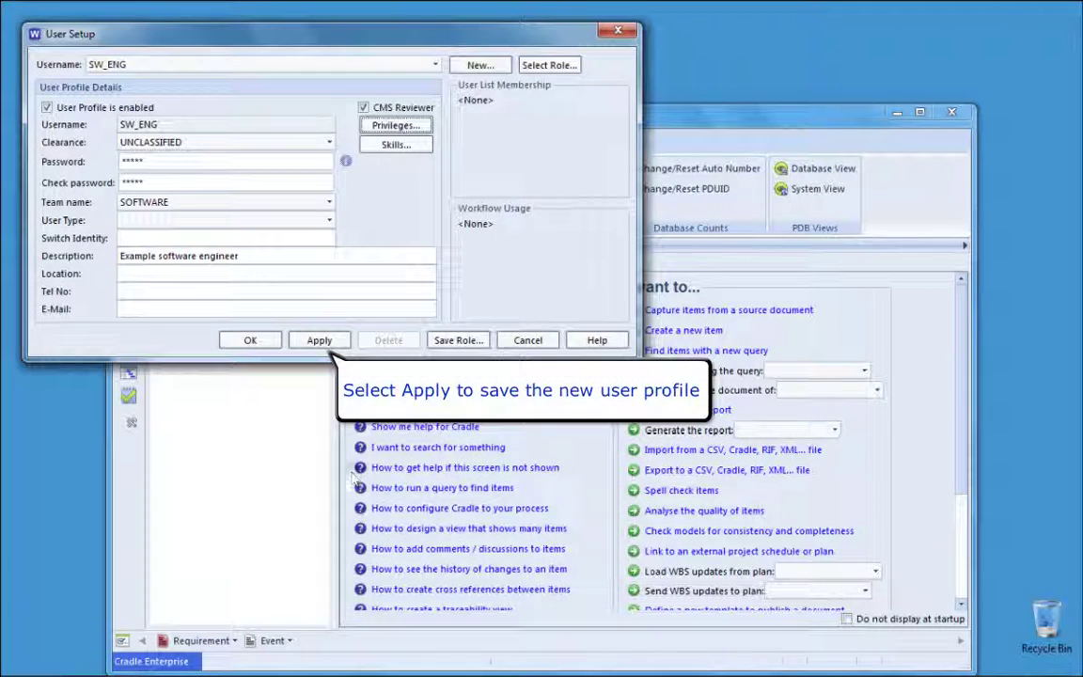
Step: Apply the User Setup changes to store the SW_ENG profile
click(326, 343)
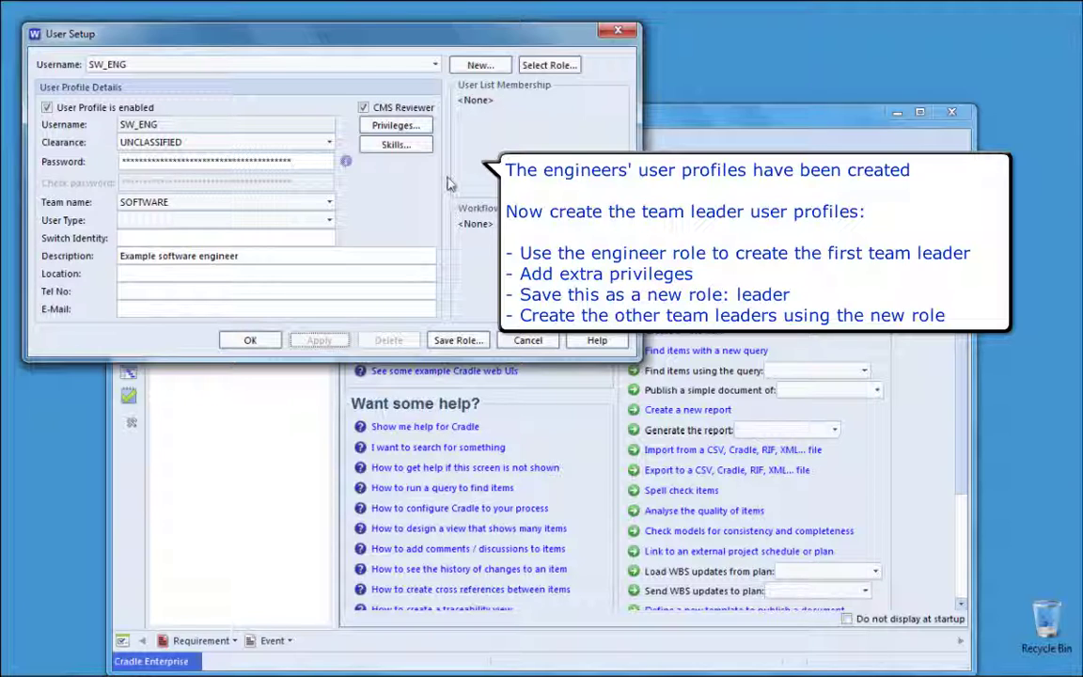
Step: Create a new user SYS_LDR initialised from the engineer role
click(501, 66)
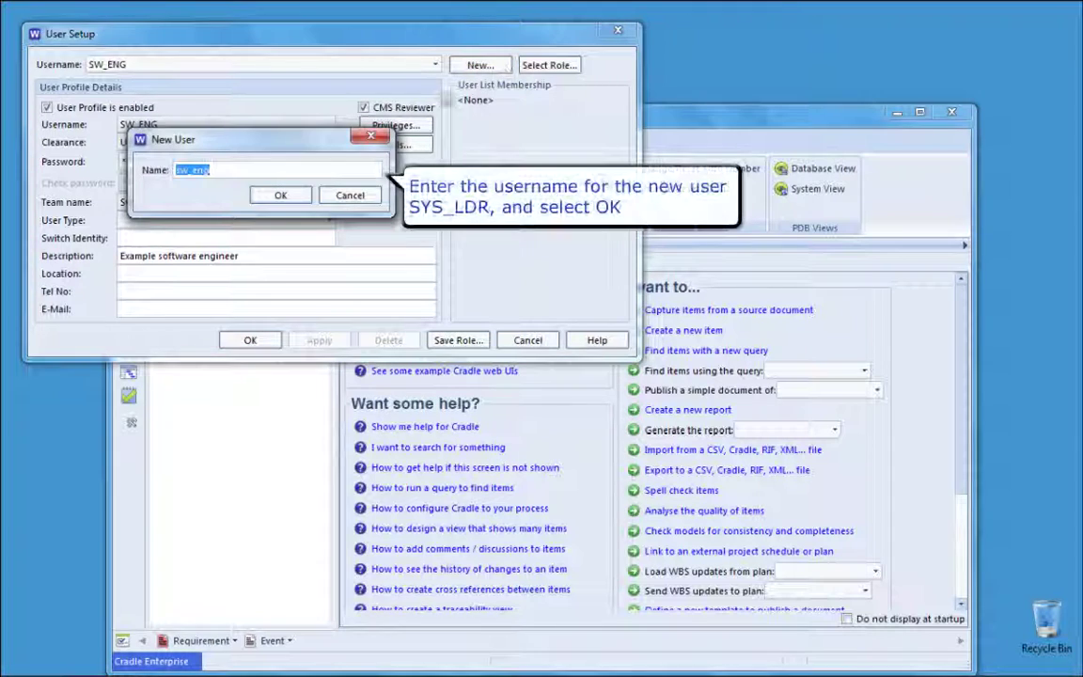
text(sys)
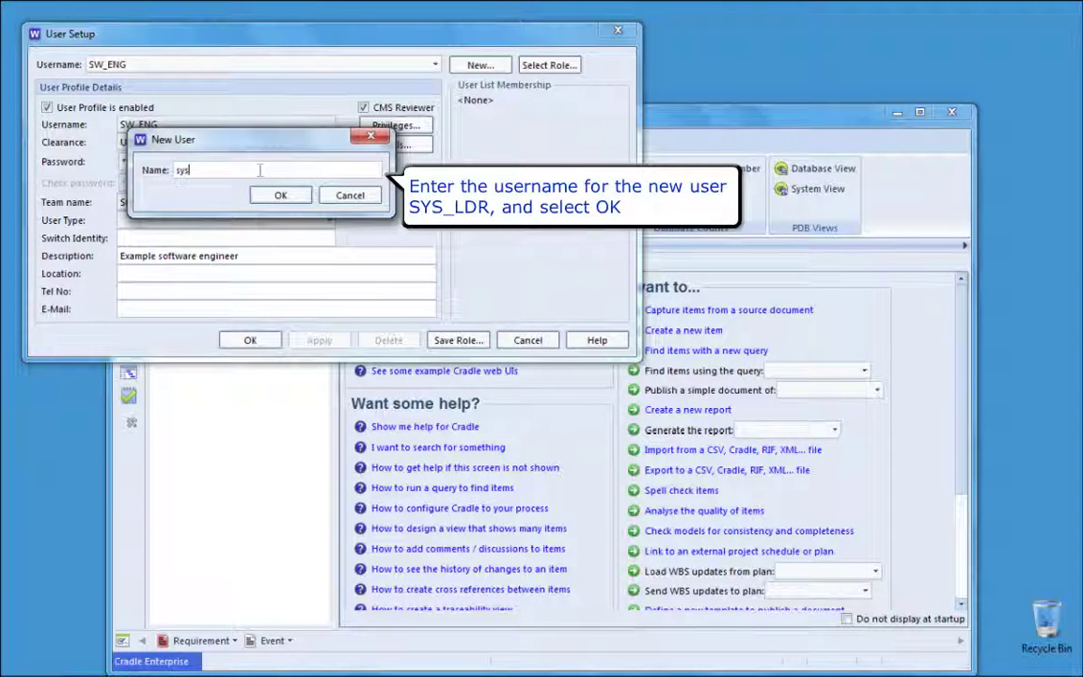
text(_ld)
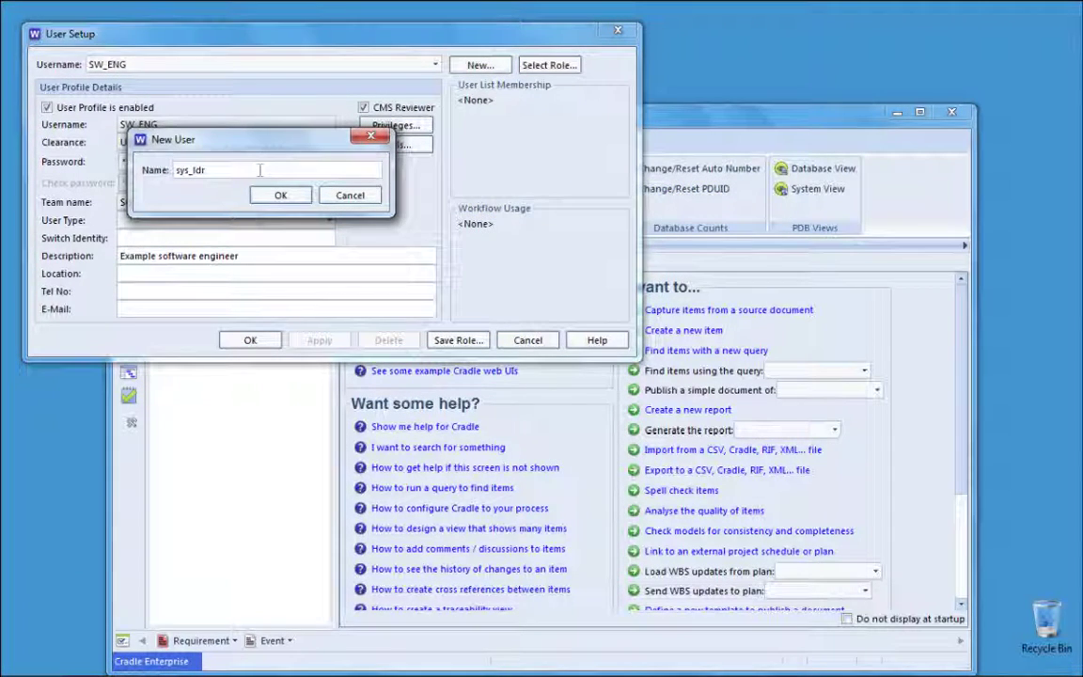
text(r)
key(Return)
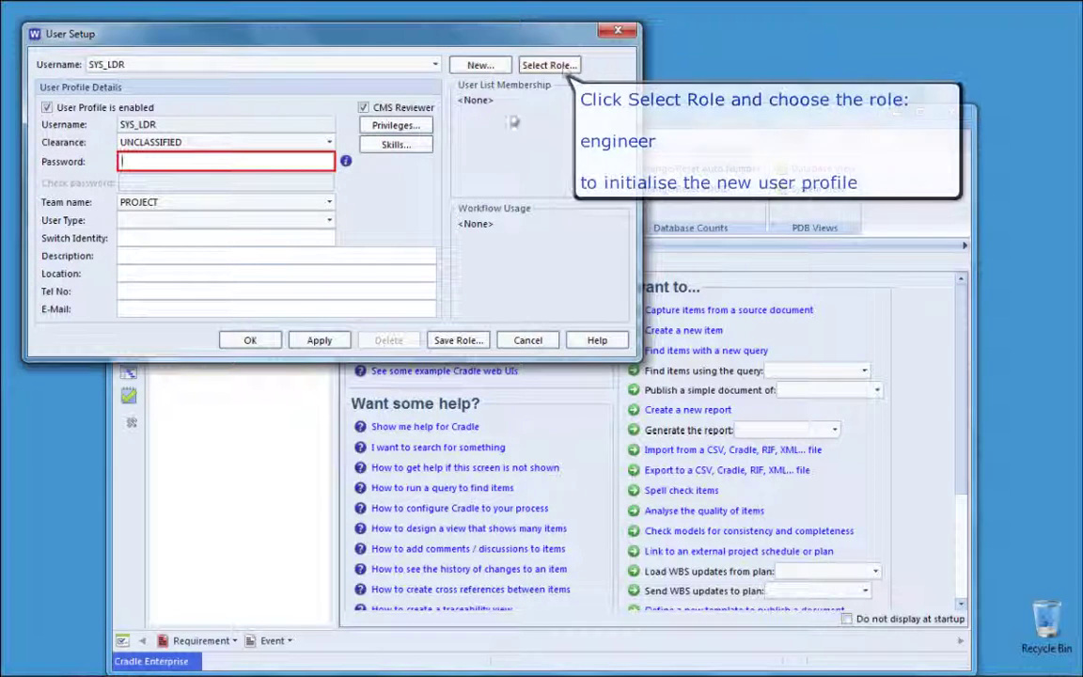
click(568, 66)
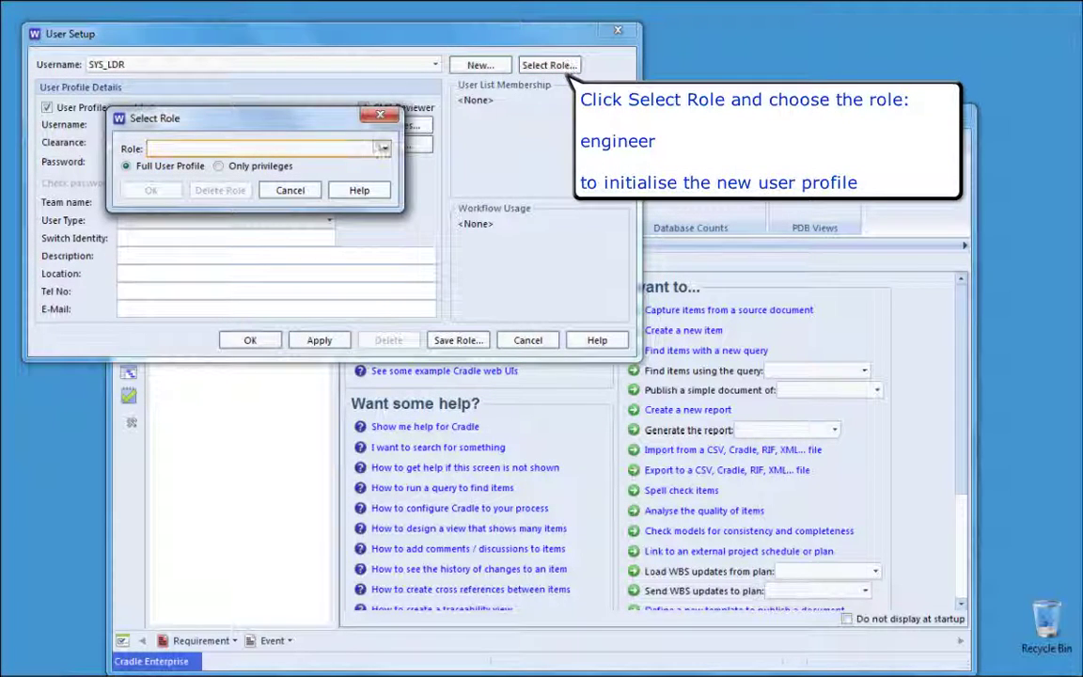
click(329, 149)
click(320, 162)
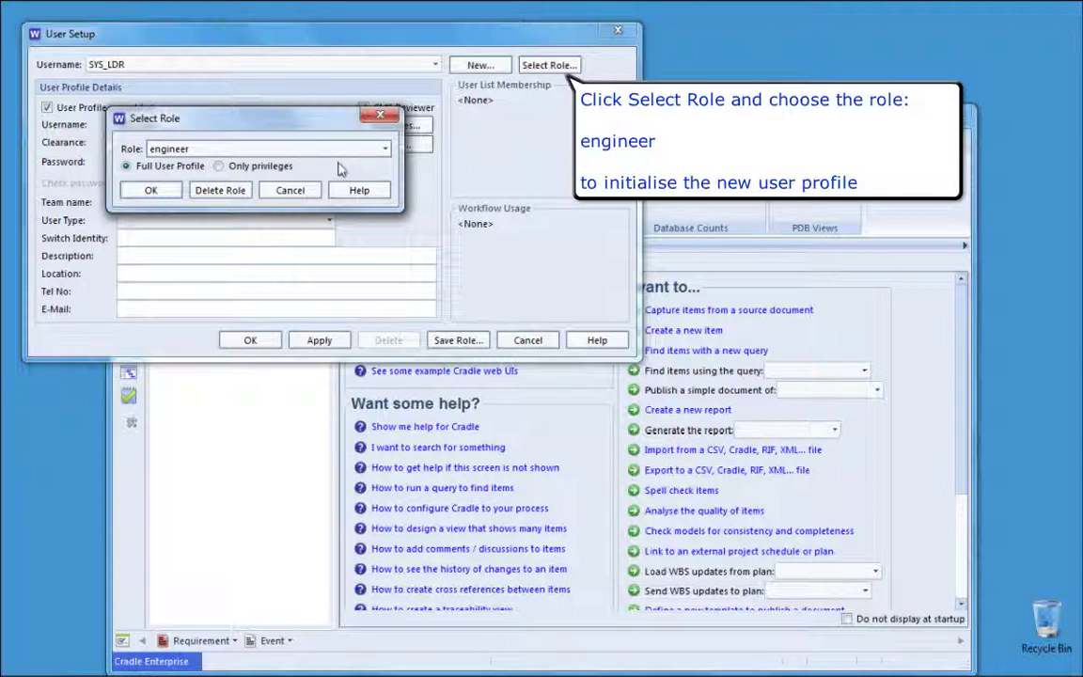
click(147, 191)
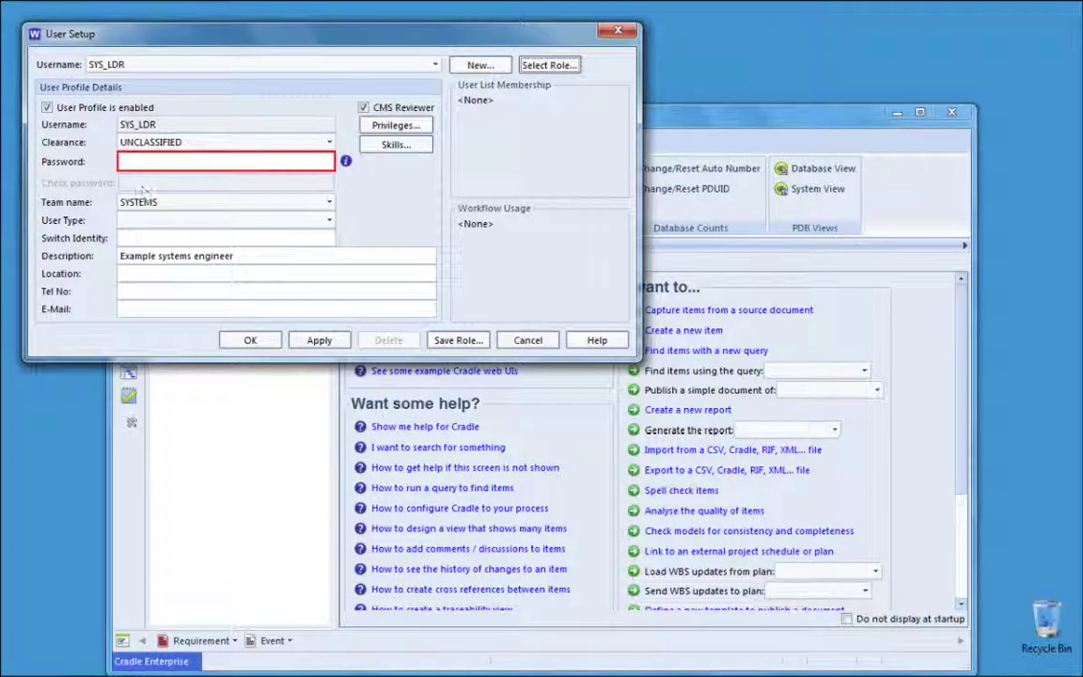
Step: Enter SYS_LDR's password and replace 'engineer' with 'team leader' in the description
text(****)
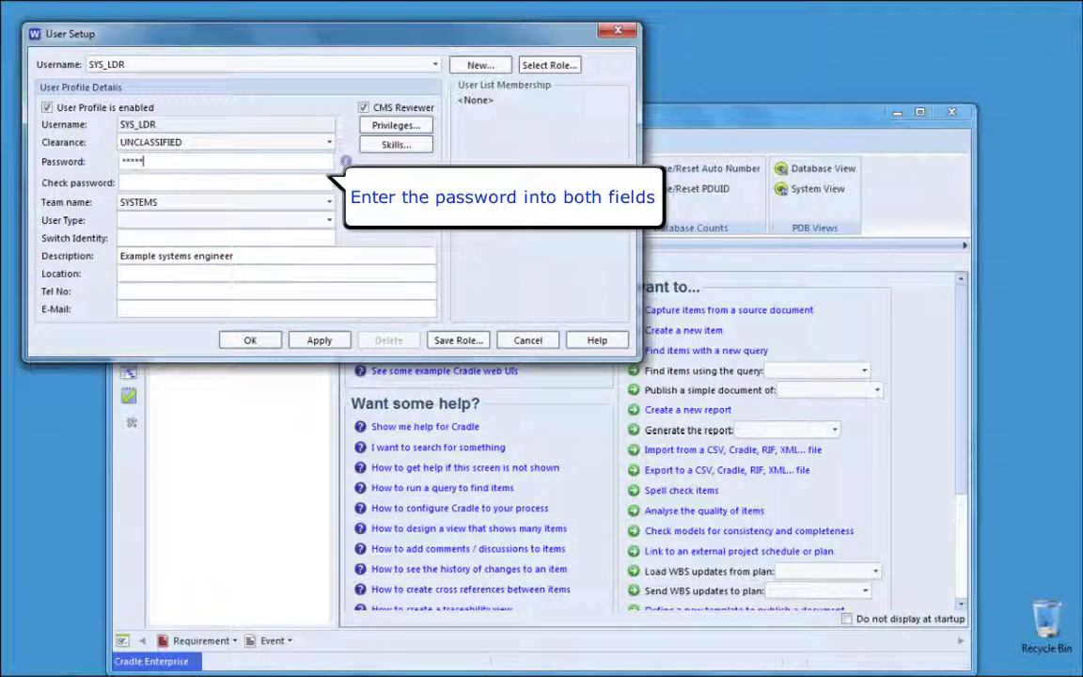
text(******)
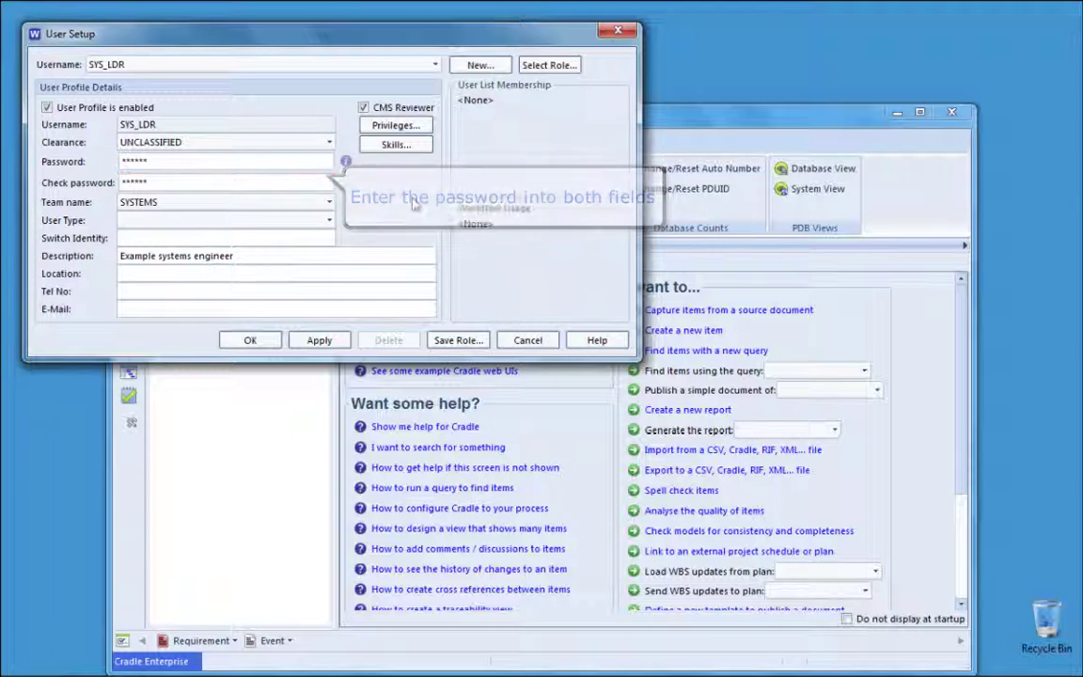
double_click(209, 256)
text(team leader)
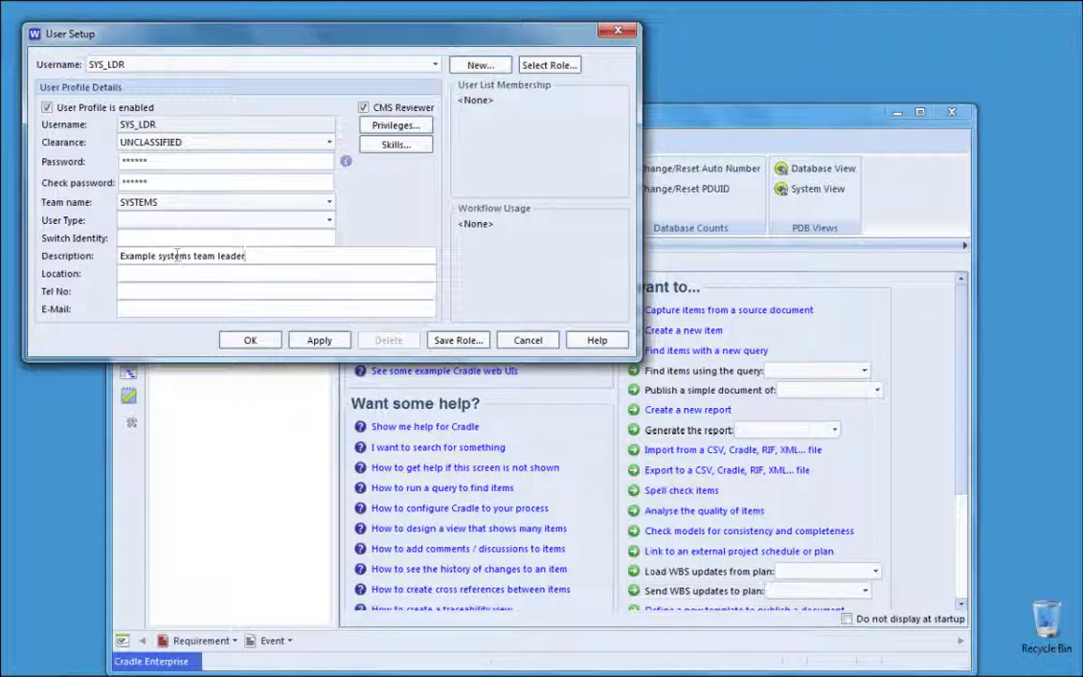
drag(159, 255, 120, 256)
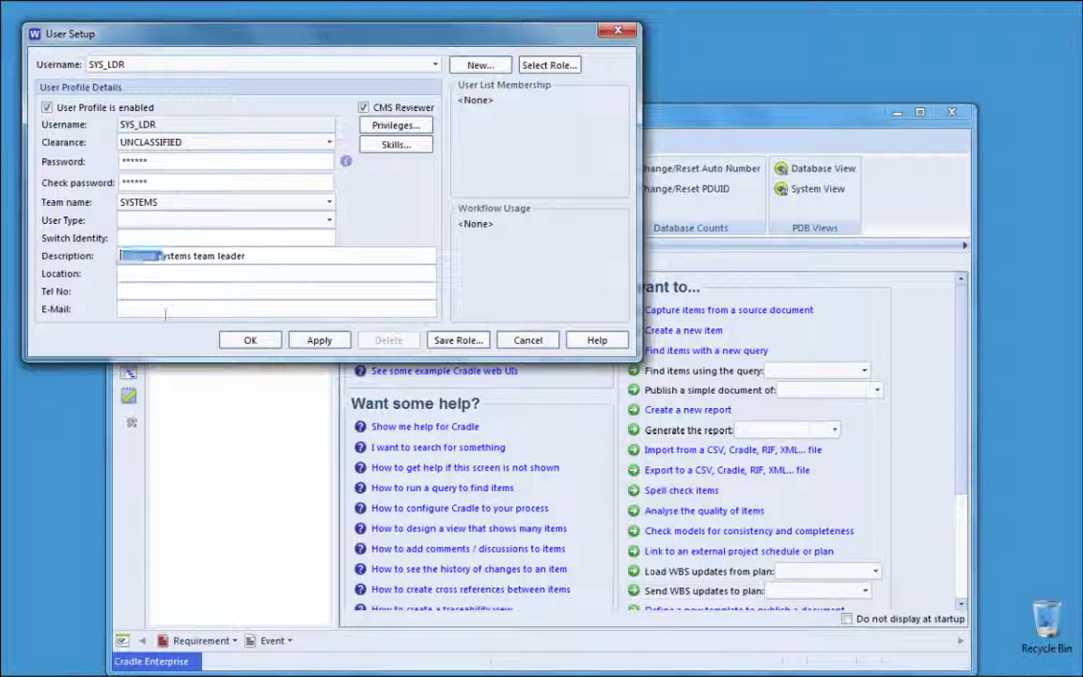
Step: Finish the description as 'Systems team leader' and grant TEAM_LEADER, NEW_USER, APPROVAL, change-request and TEAM_APPROVE privileges
text(S)
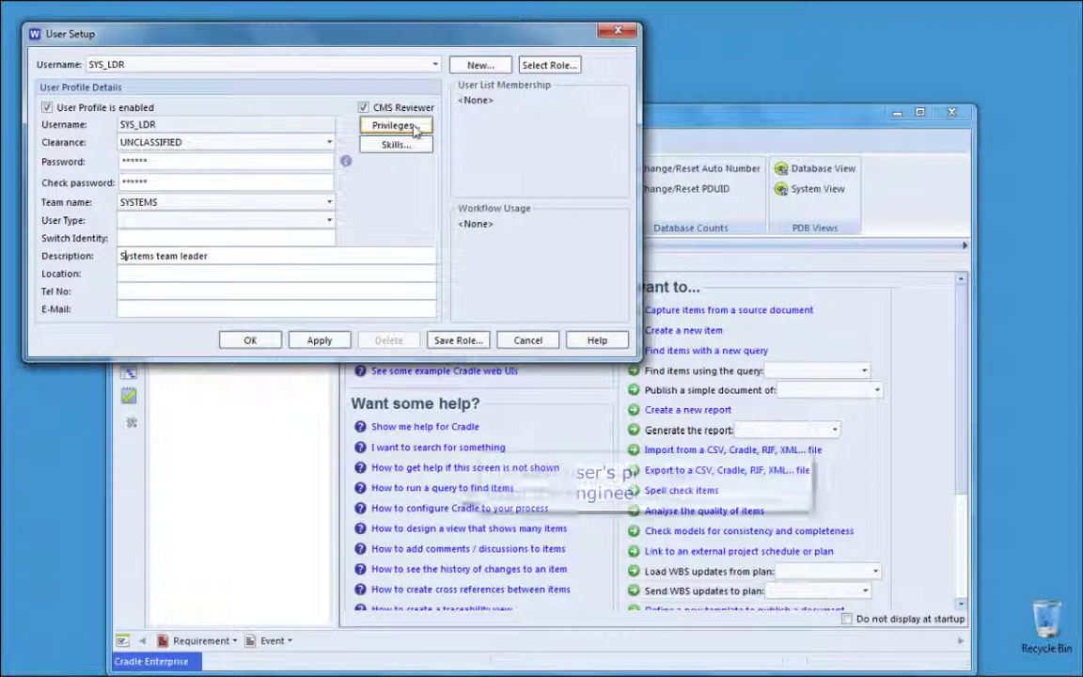
click(406, 128)
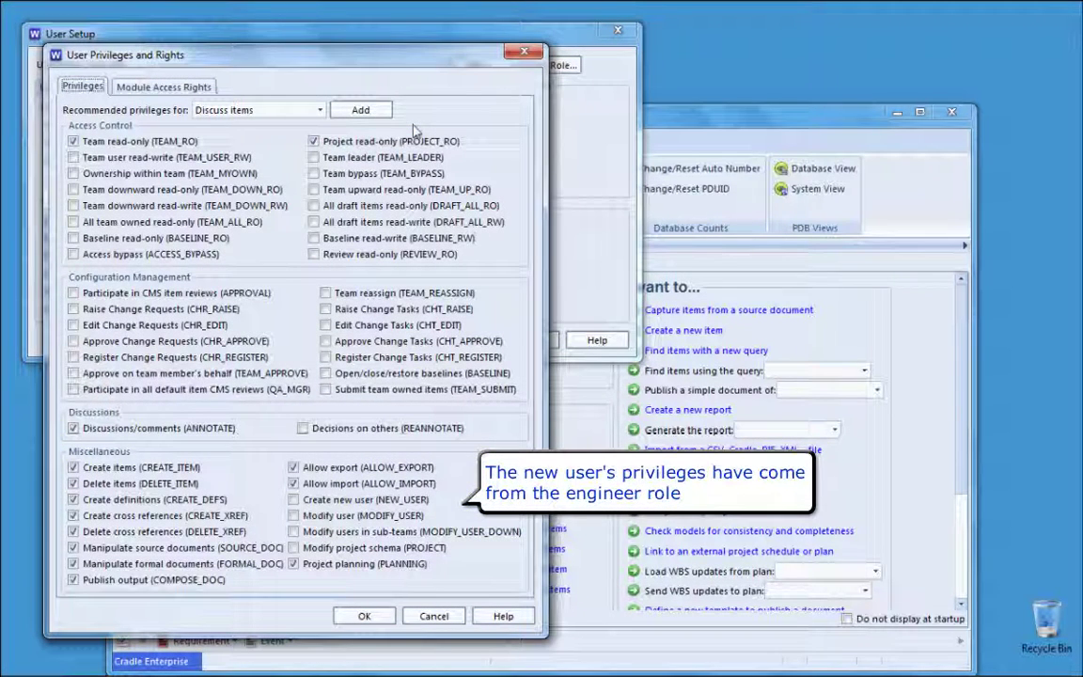
click(339, 164)
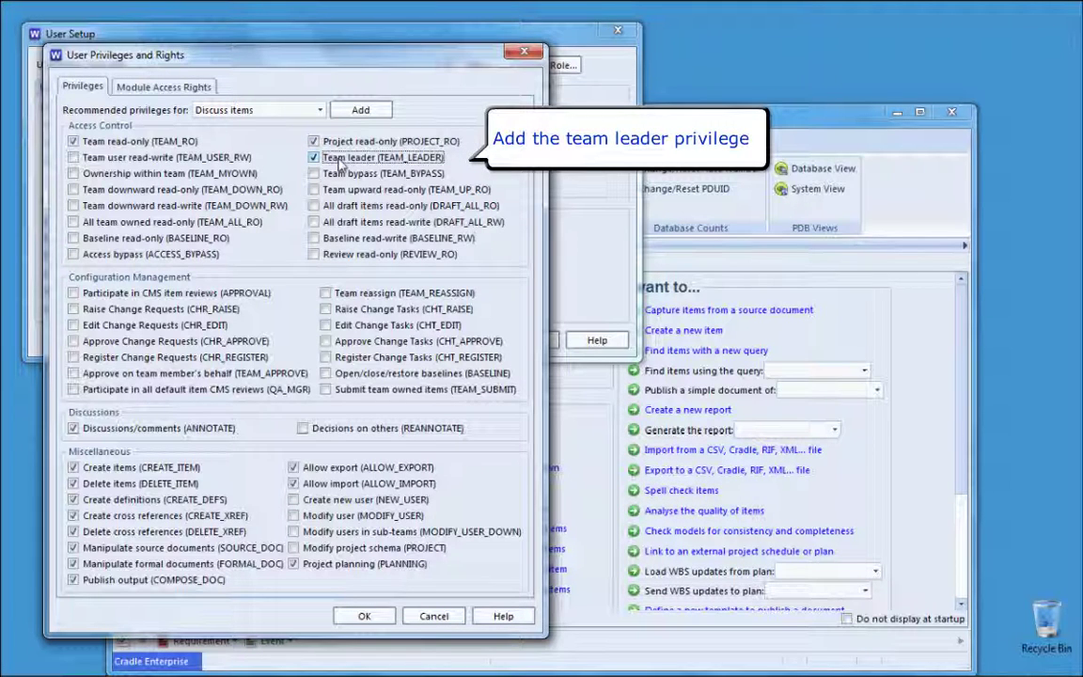
click(338, 508)
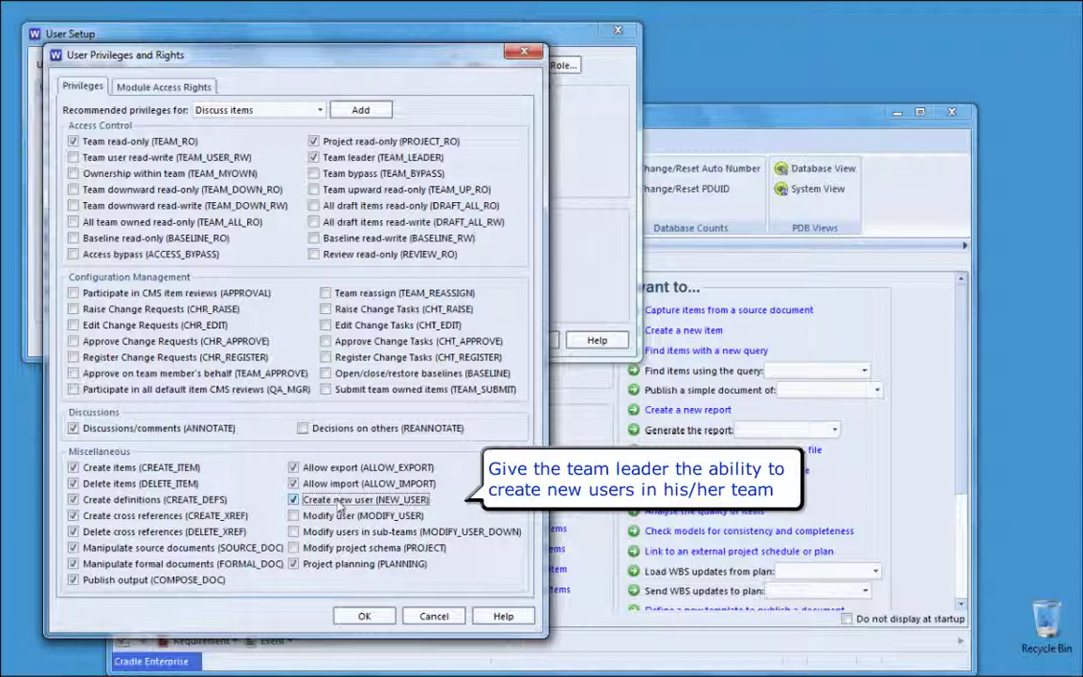
click(213, 294)
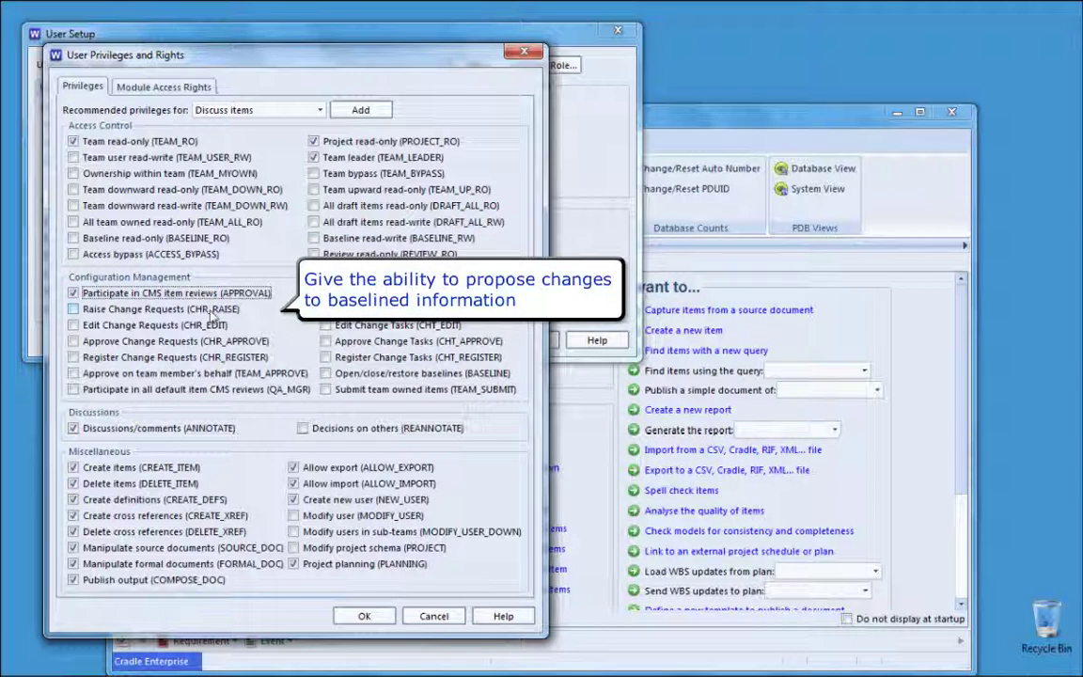
click(213, 310)
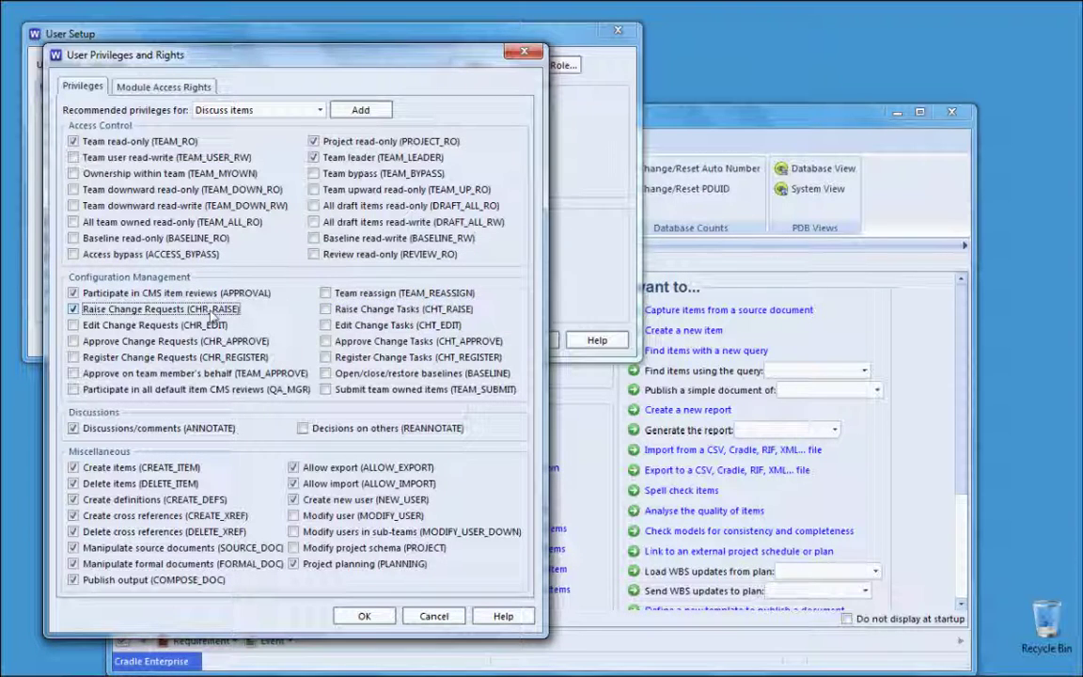
click(212, 325)
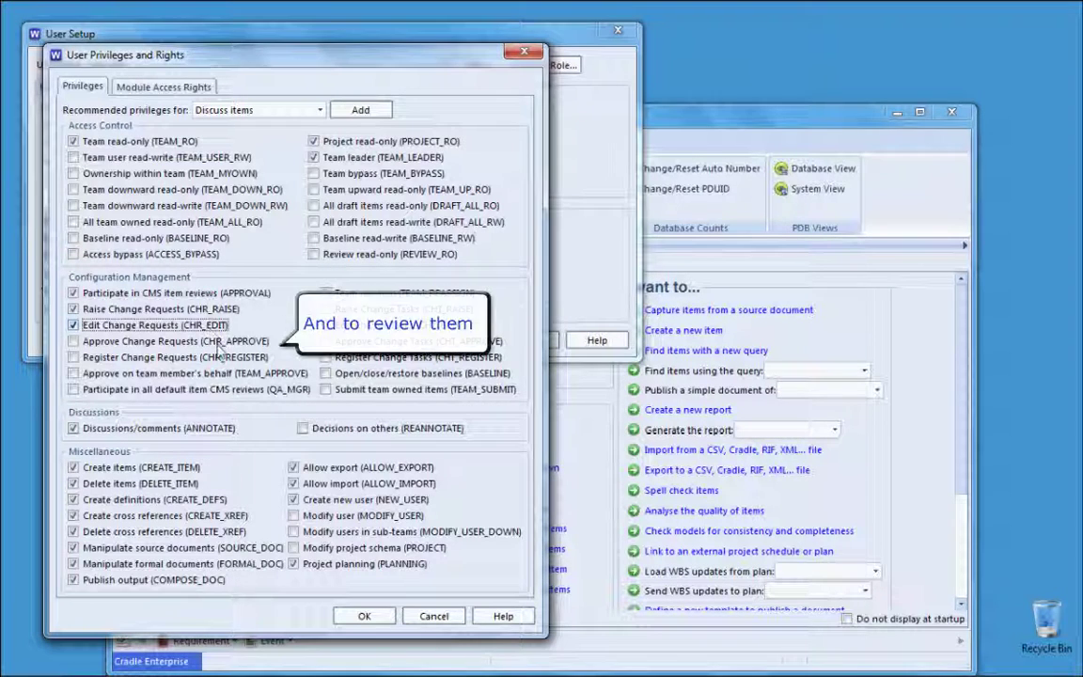
click(218, 344)
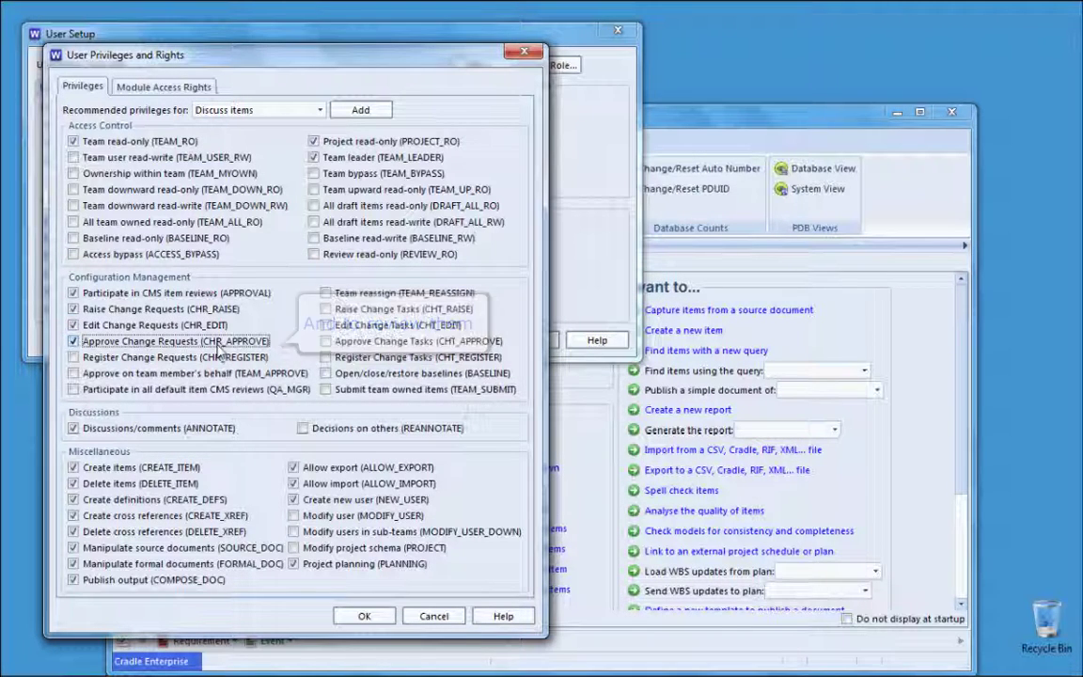
click(230, 358)
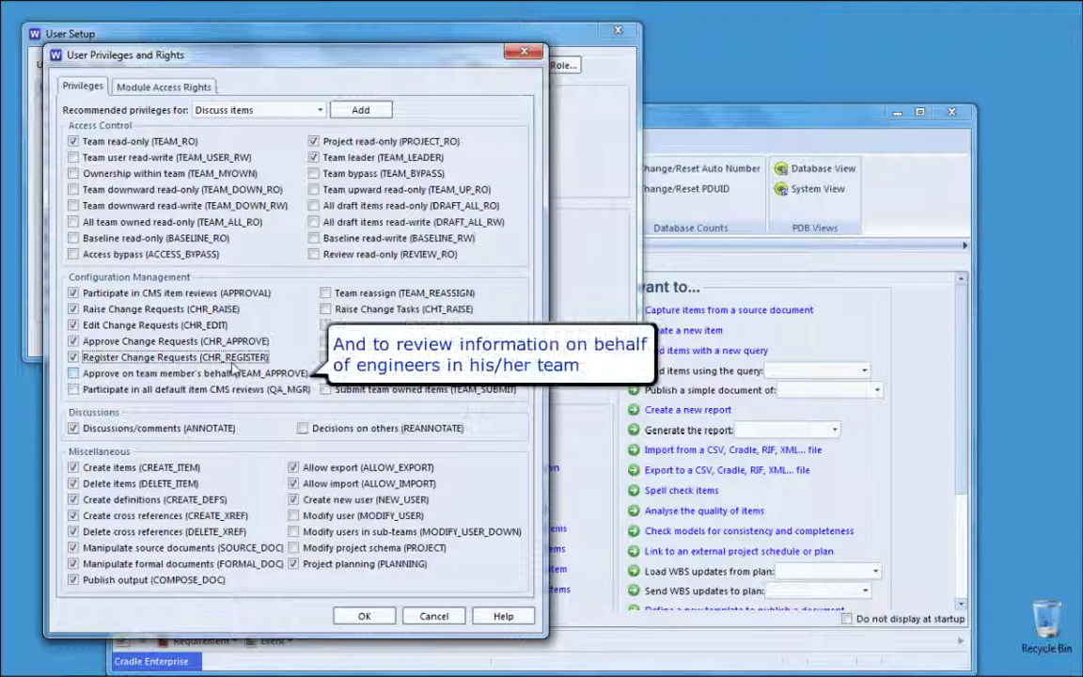
click(233, 372)
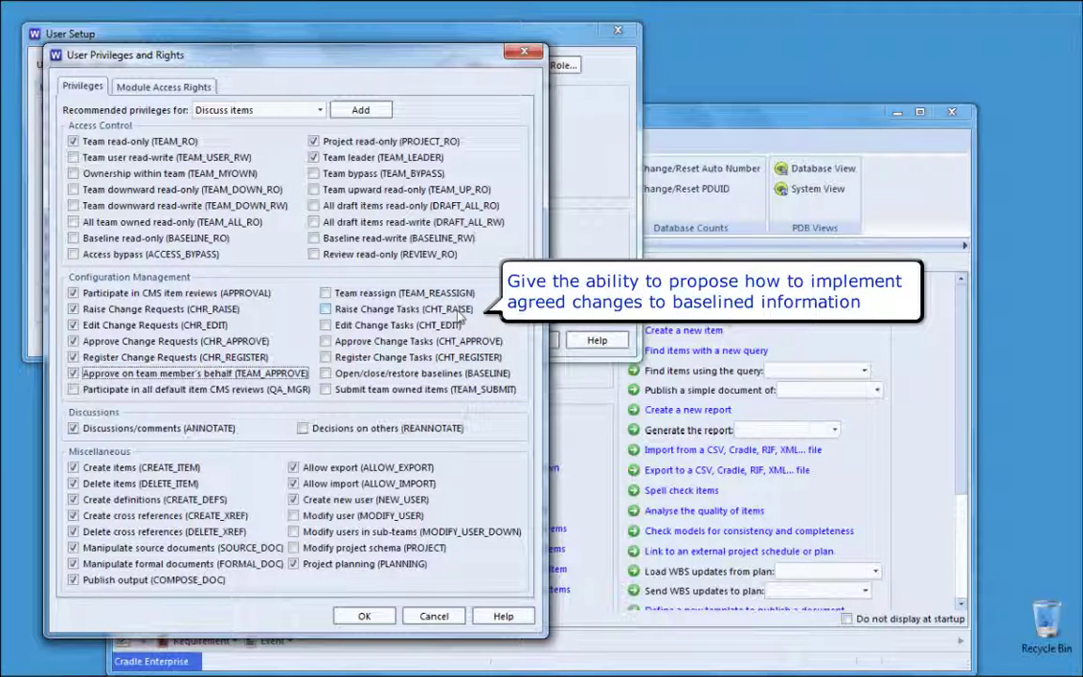
Step: Grant the change-task, BASELINE and TEAM_SUBMIT privileges and confirm the privilege settings
click(462, 316)
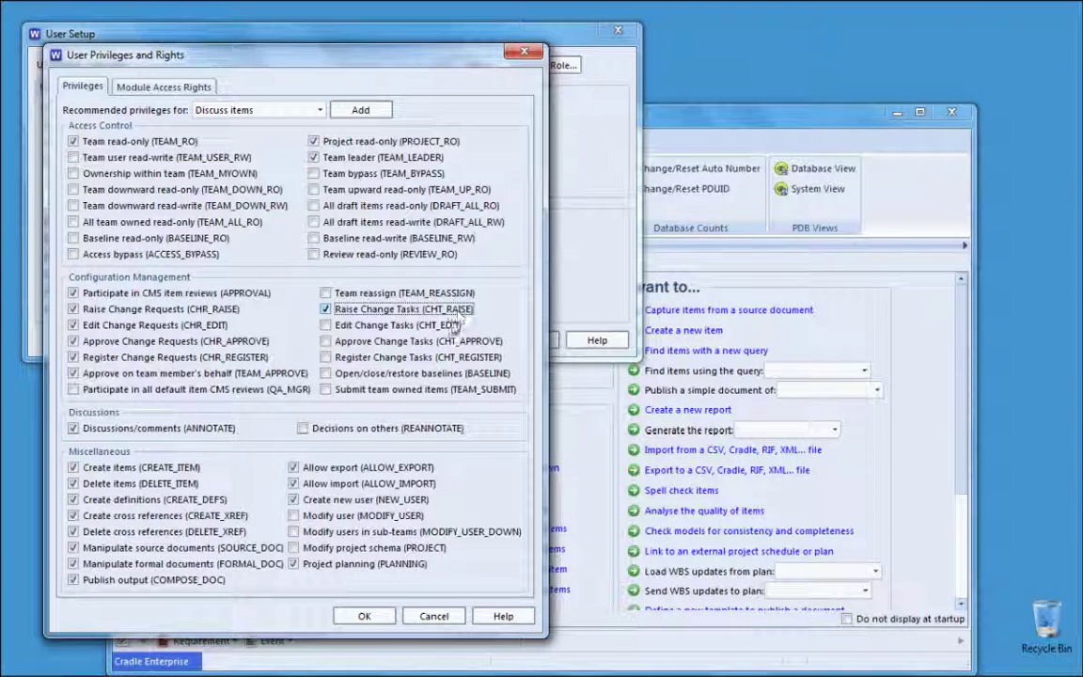
click(452, 330)
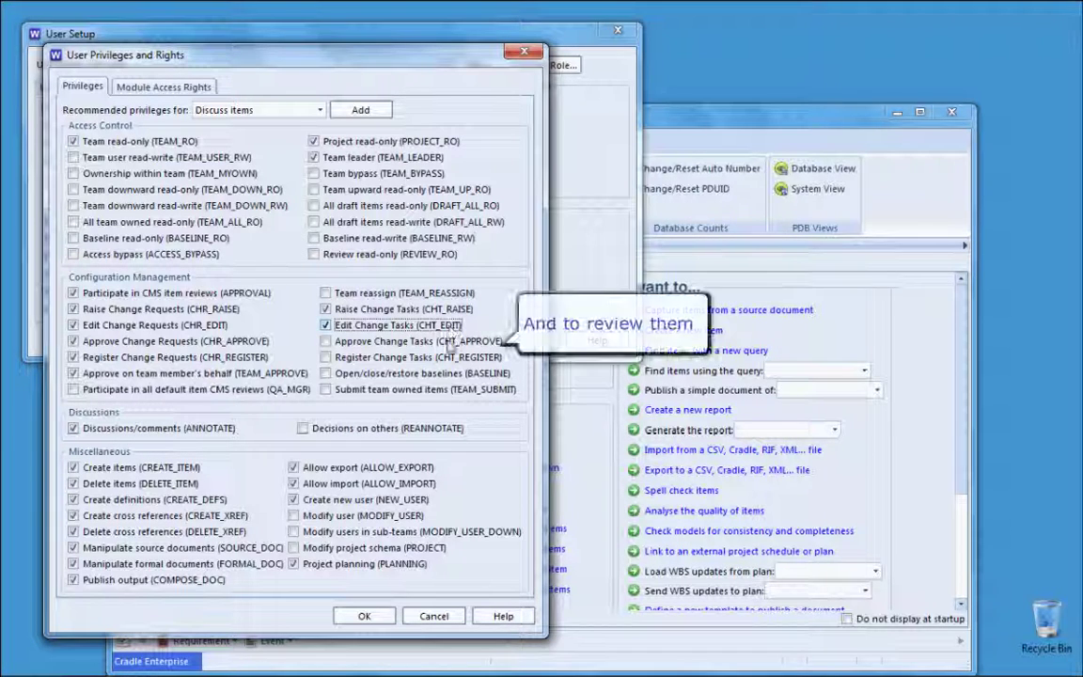
click(448, 341)
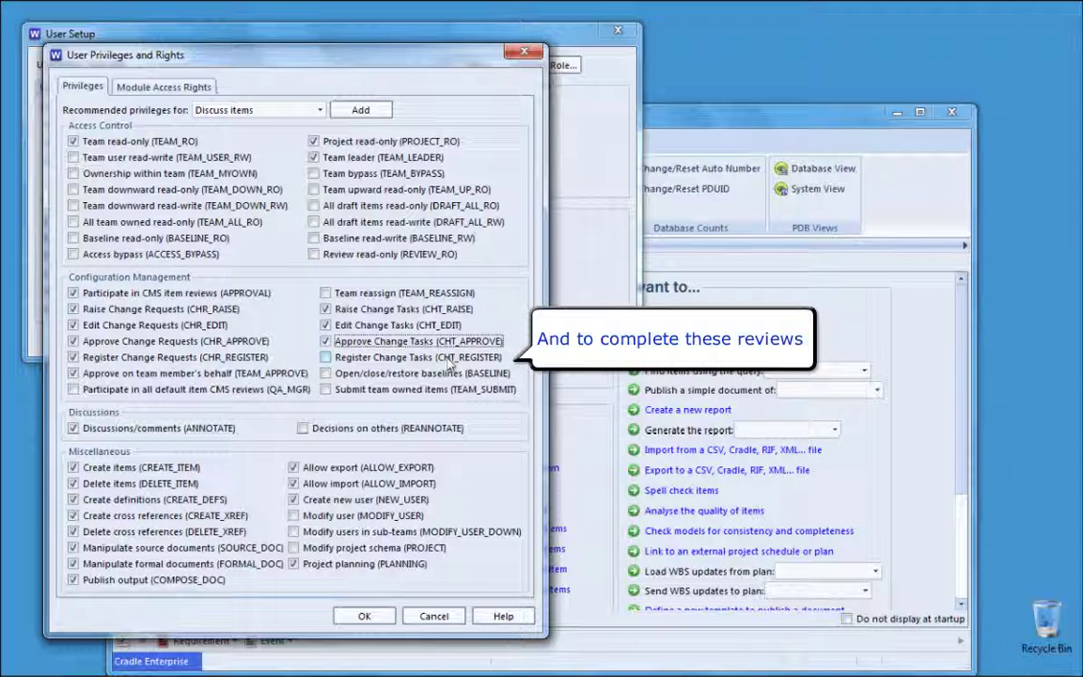
click(450, 362)
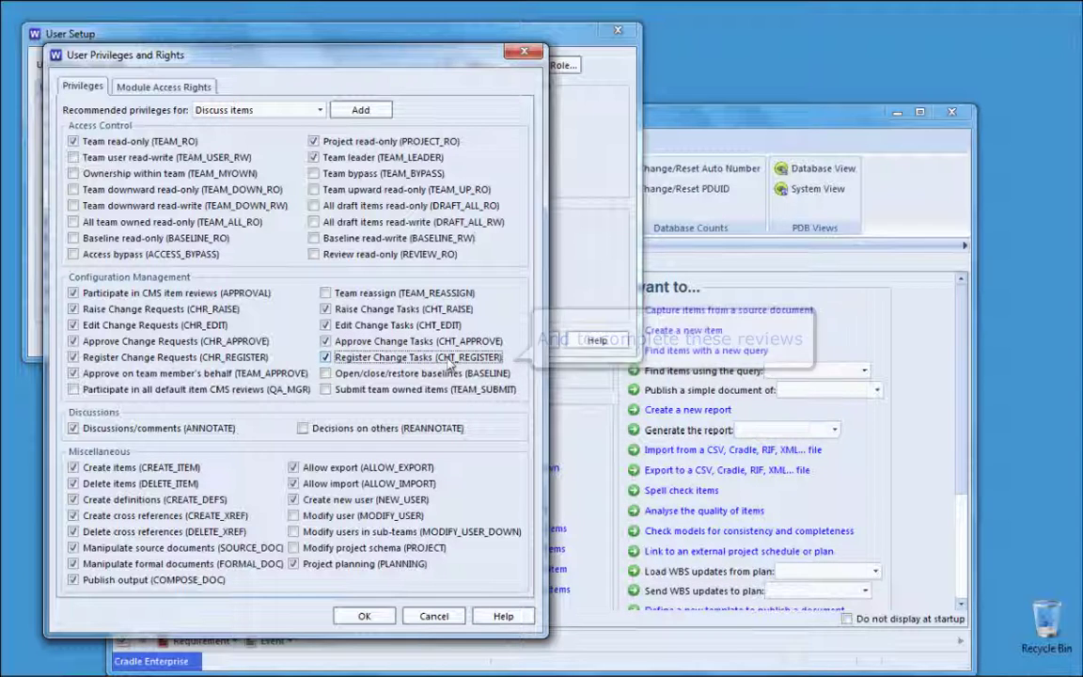
click(446, 377)
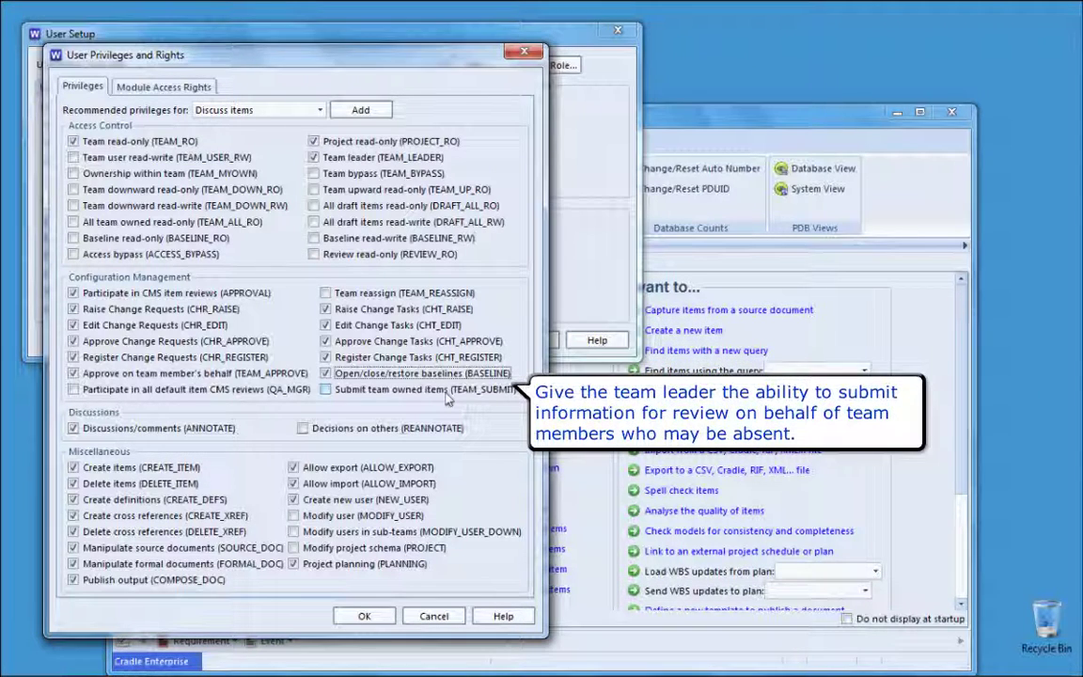
click(447, 398)
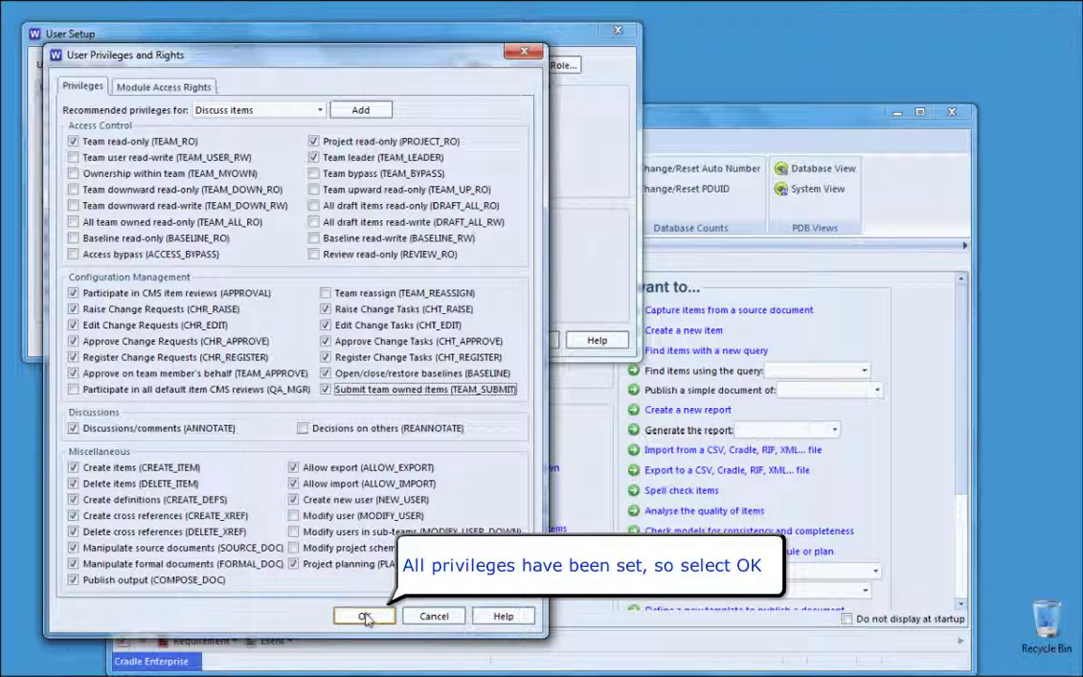
click(366, 616)
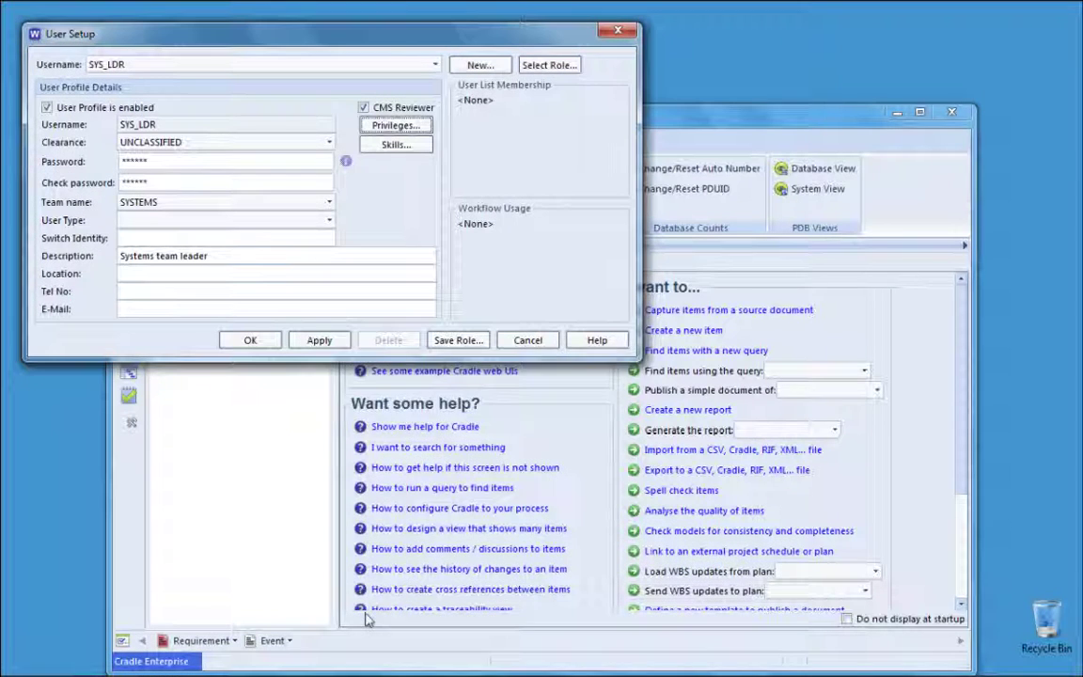
Step: Apply the SYS_LDR profile and save its settings as a role named 'leader'
click(325, 342)
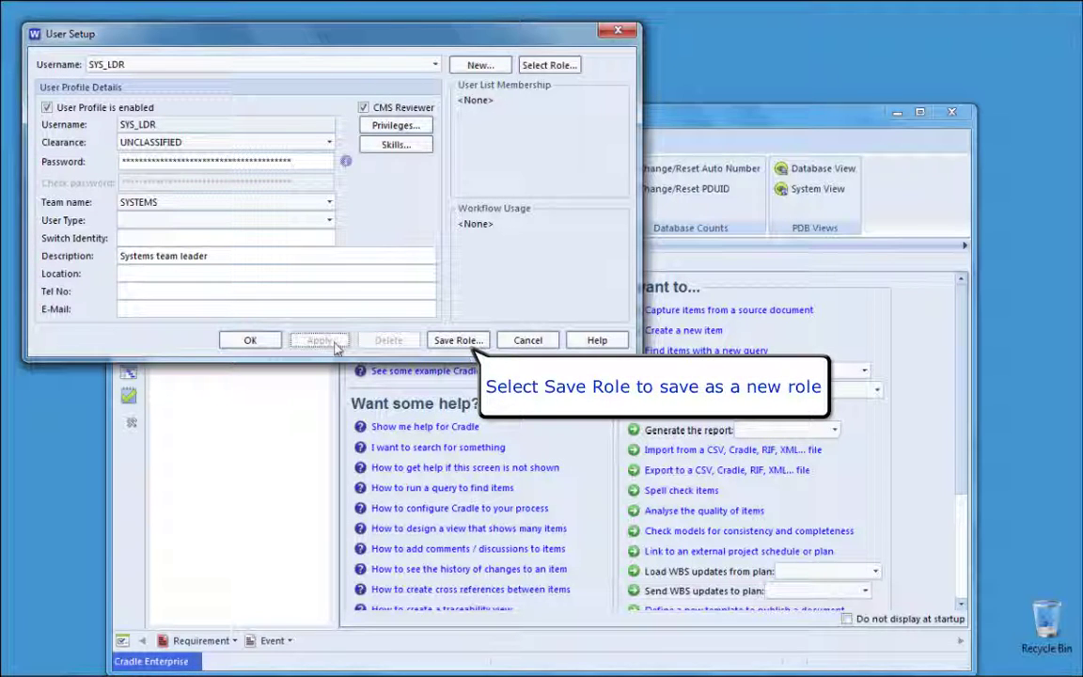
click(470, 342)
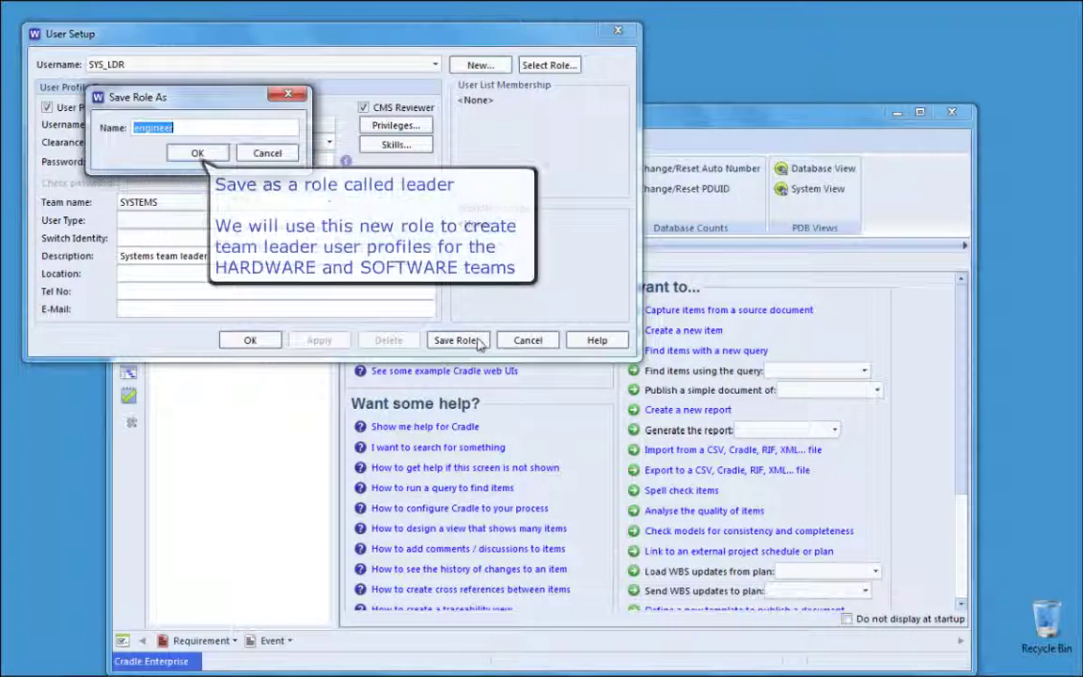
text(le)
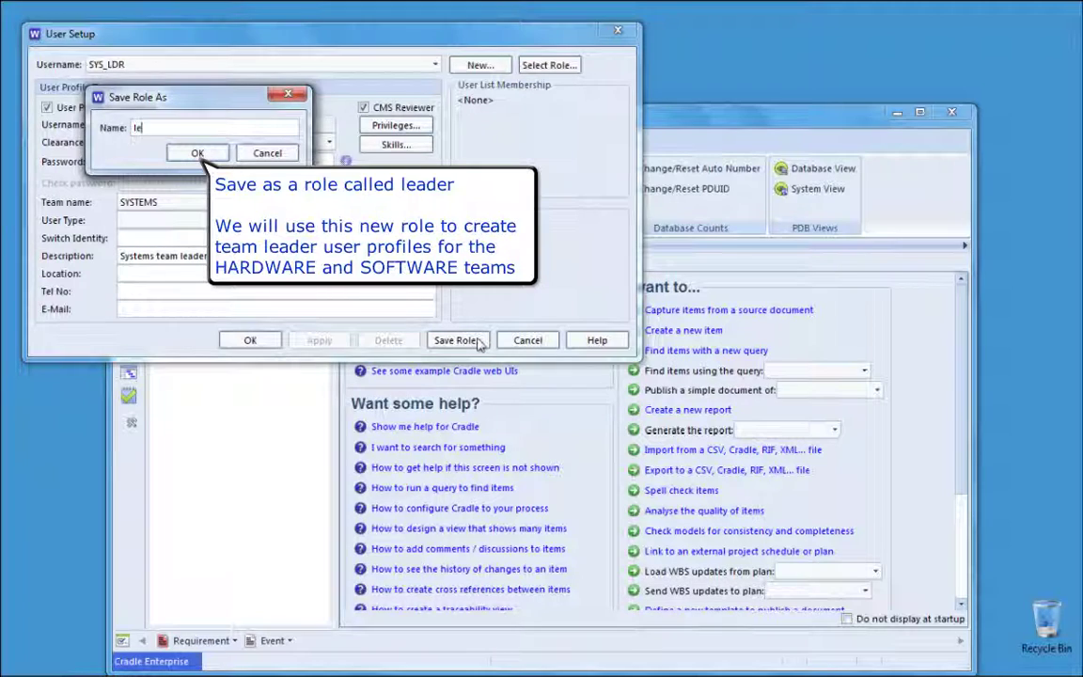
text(ader)
click(199, 153)
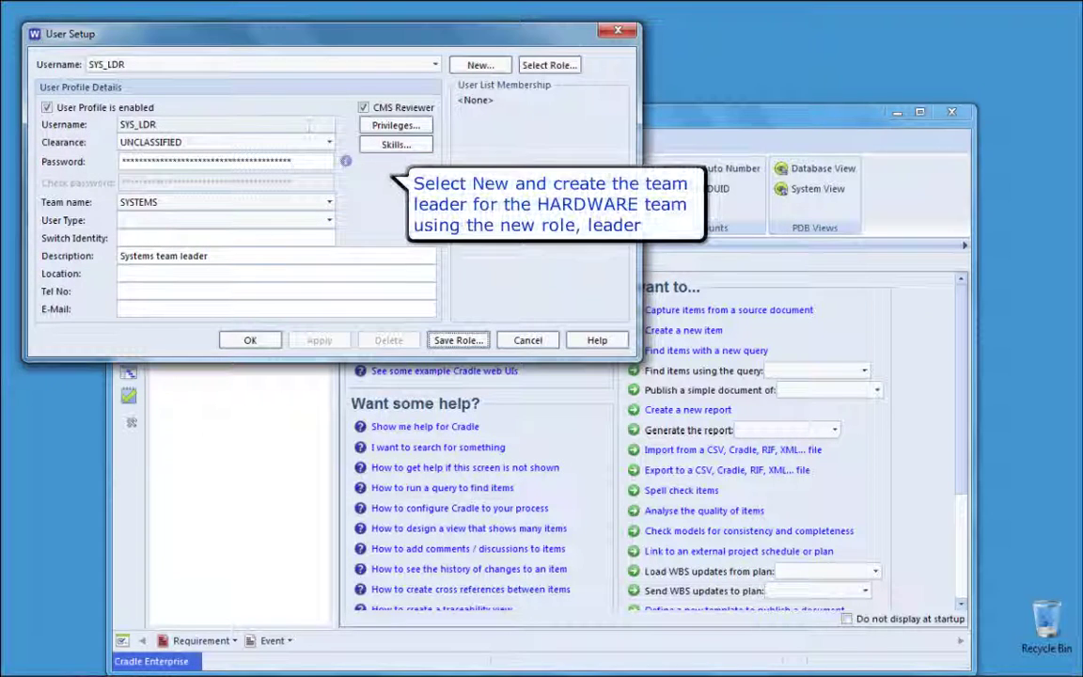
Step: Create a new user HW_LDR initialised from the leader role
click(479, 64)
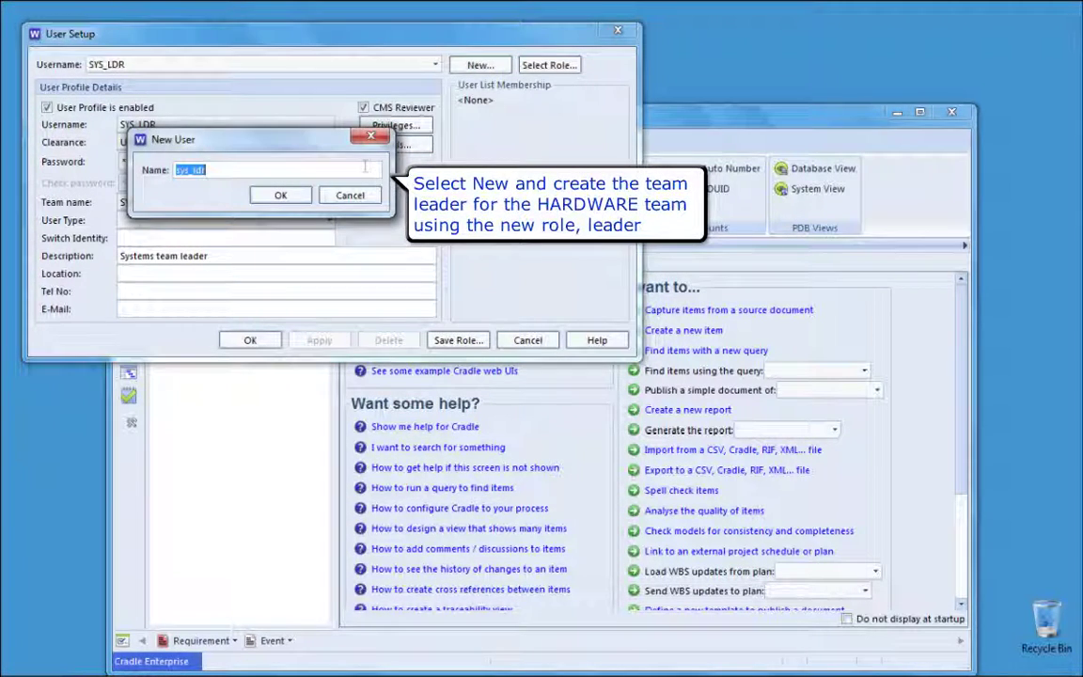
text(hw_ldr)
click(280, 196)
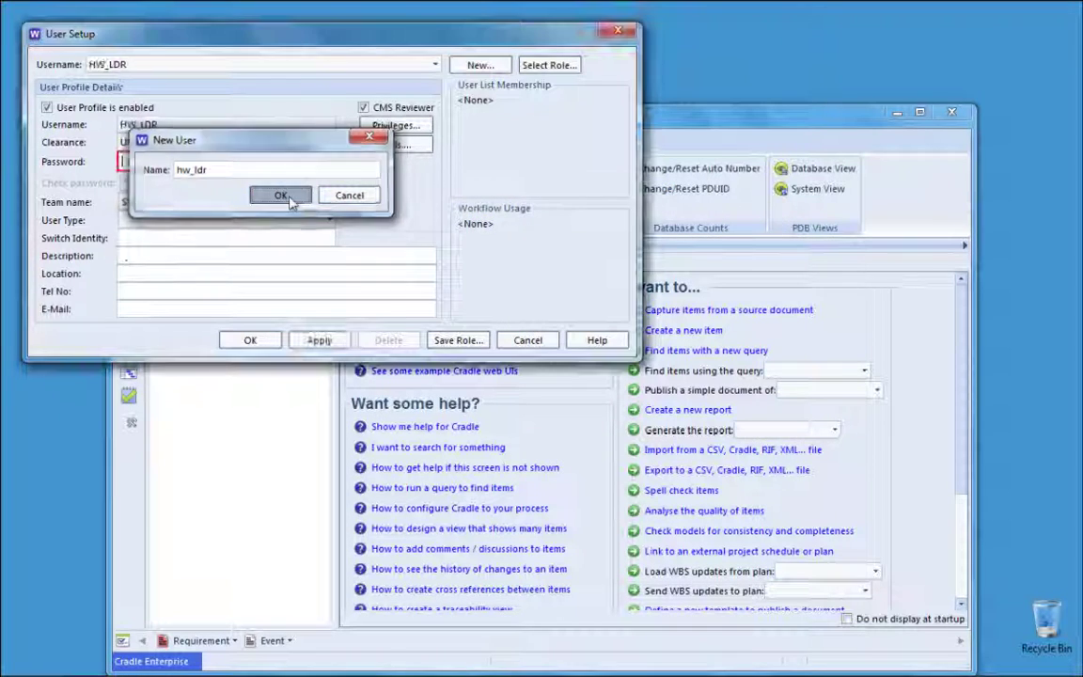
click(555, 66)
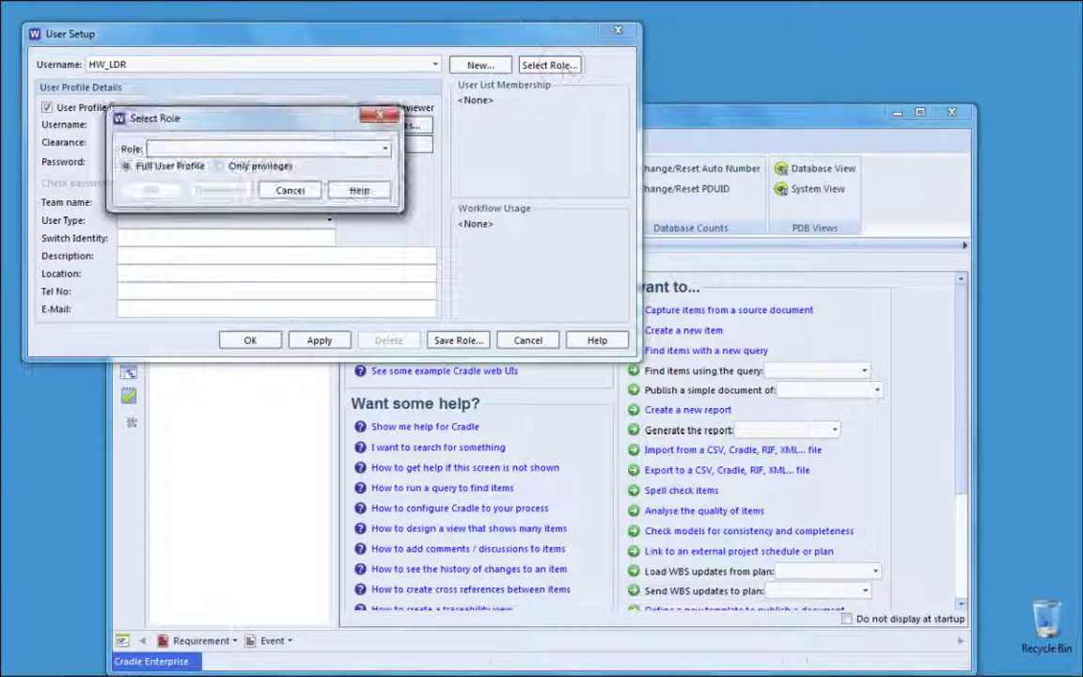
click(383, 148)
click(320, 172)
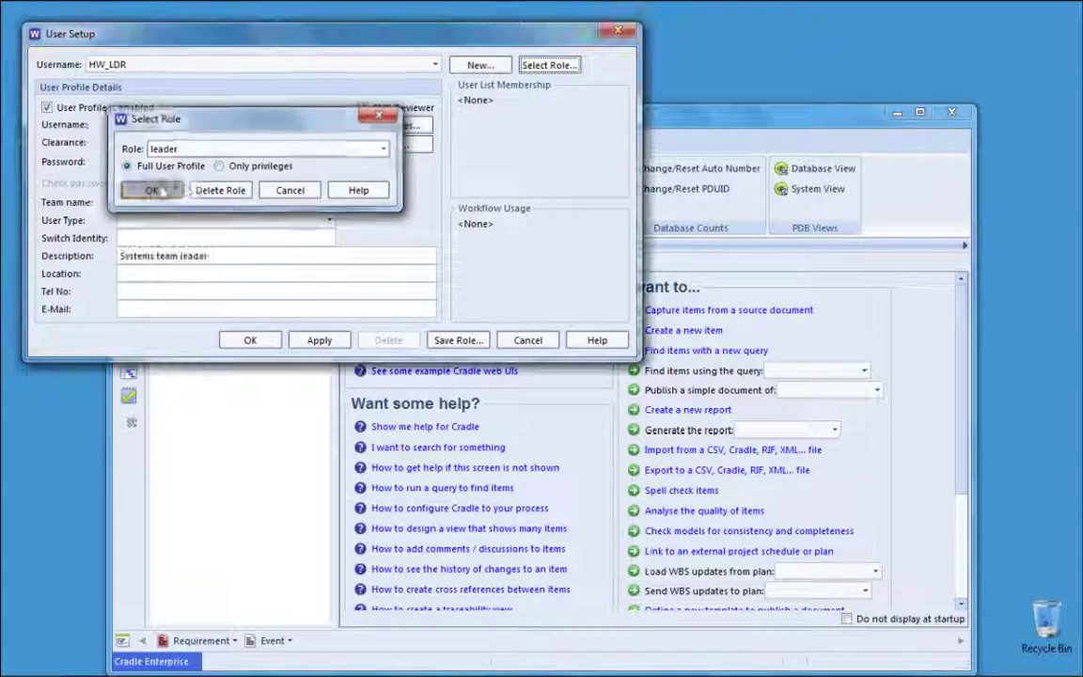
click(161, 190)
Step: Enter and confirm HW_LDR's password, set team HARDWARE, and change the description to 'Hardware team leader'
click(309, 161)
text(*****)
key(Tab)
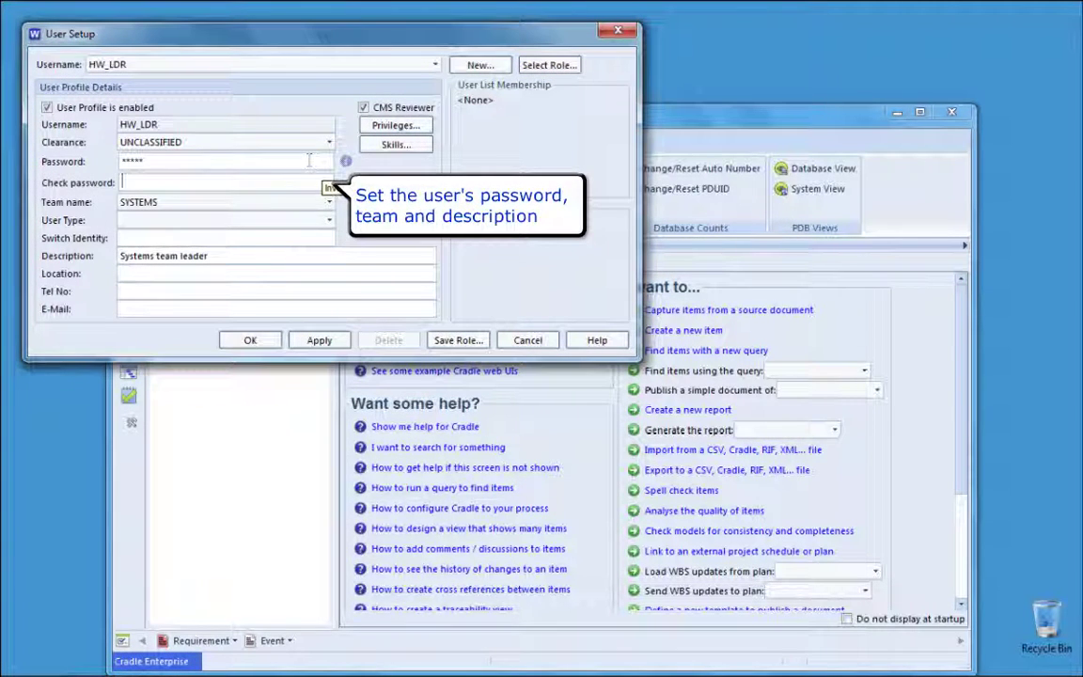
text(*****)
click(320, 203)
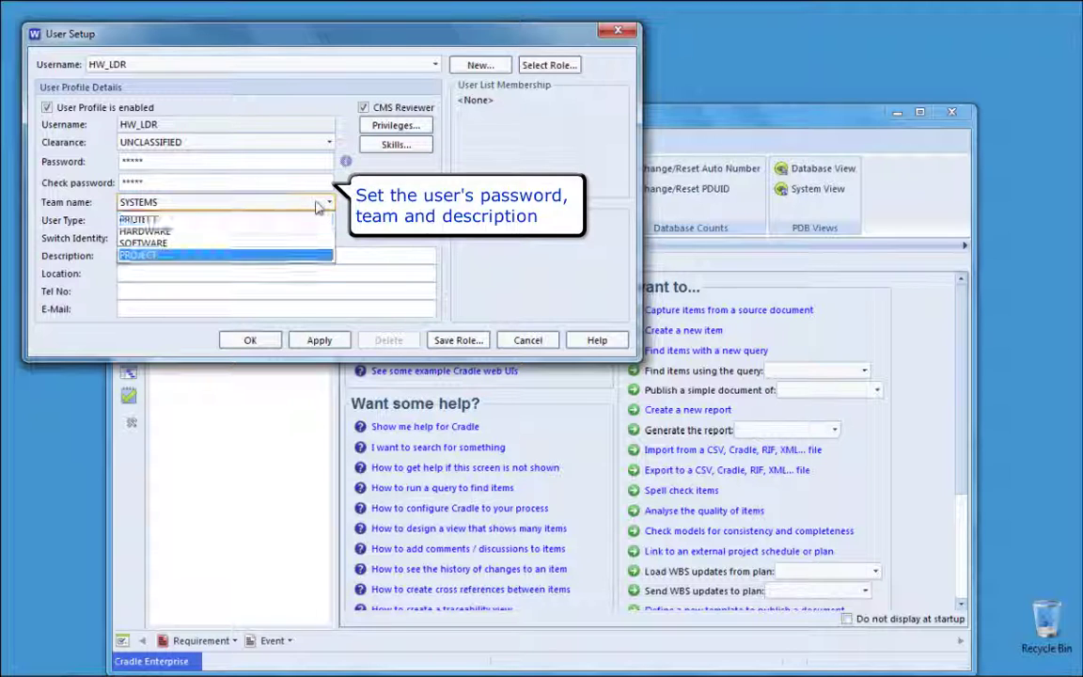
click(141, 231)
double_click(129, 255)
text(Hw team leade)
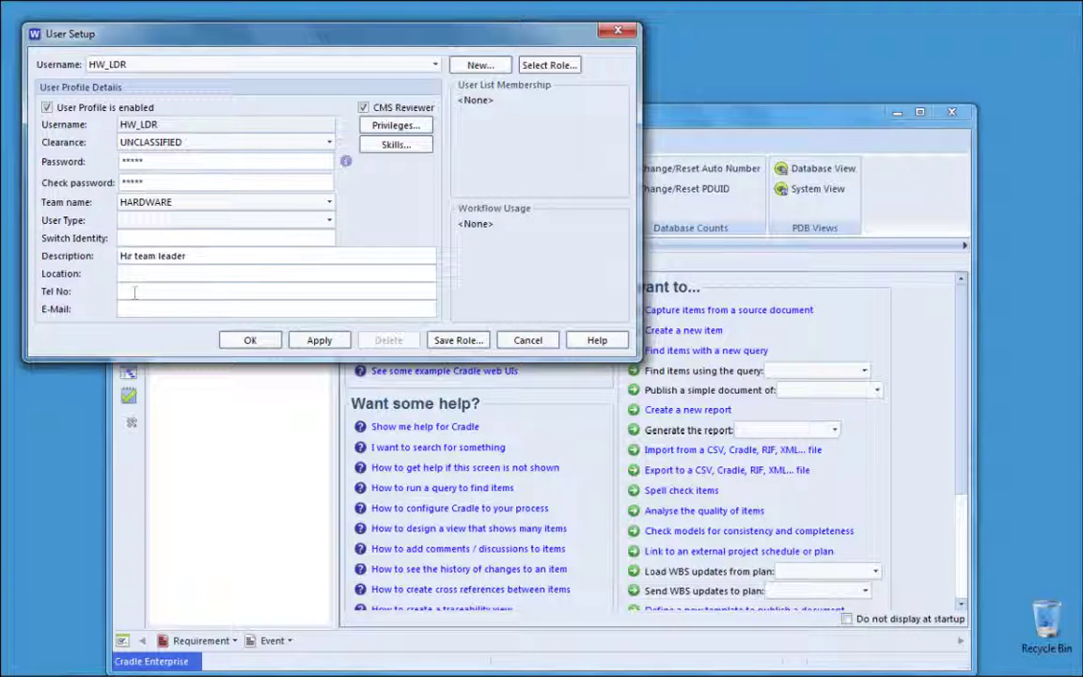
text(rdware)
Step: Review the privileges inherited from the leader role and apply the HW_LDR profile
click(395, 125)
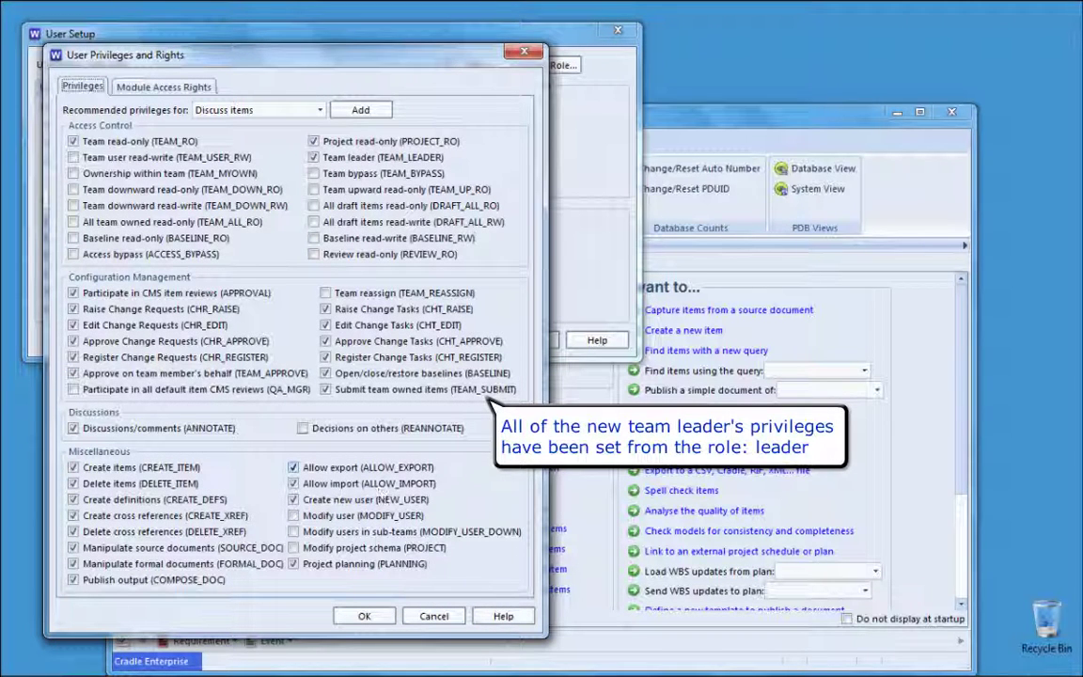
click(367, 615)
click(314, 344)
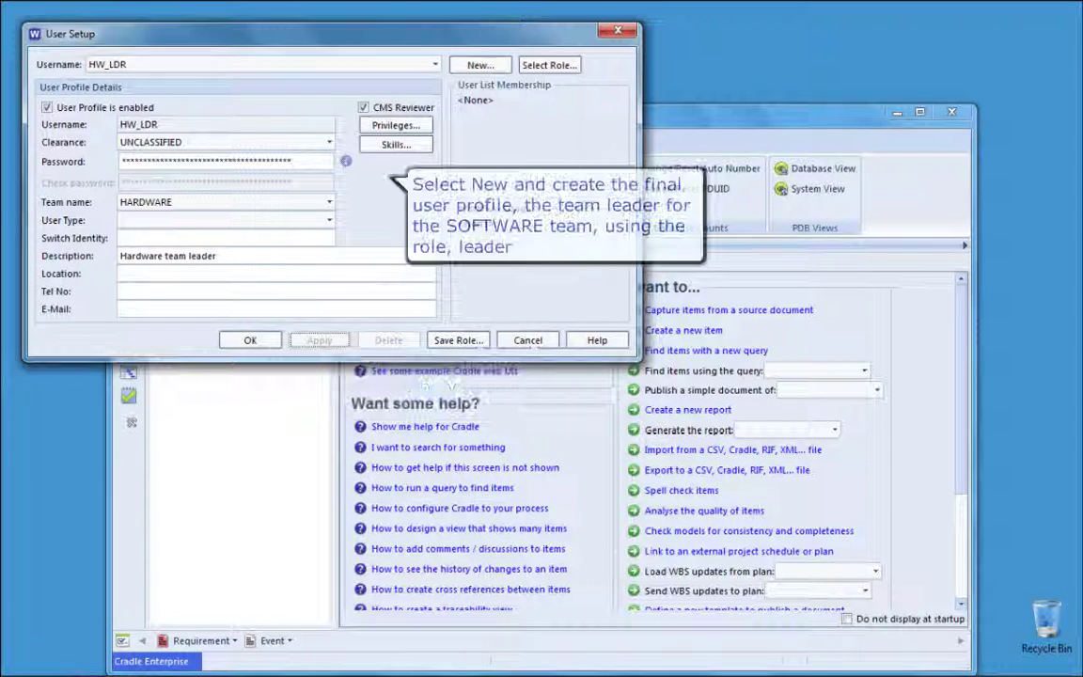
Step: Create a new user sw_ldr and apply the saved leader role to it
click(453, 66)
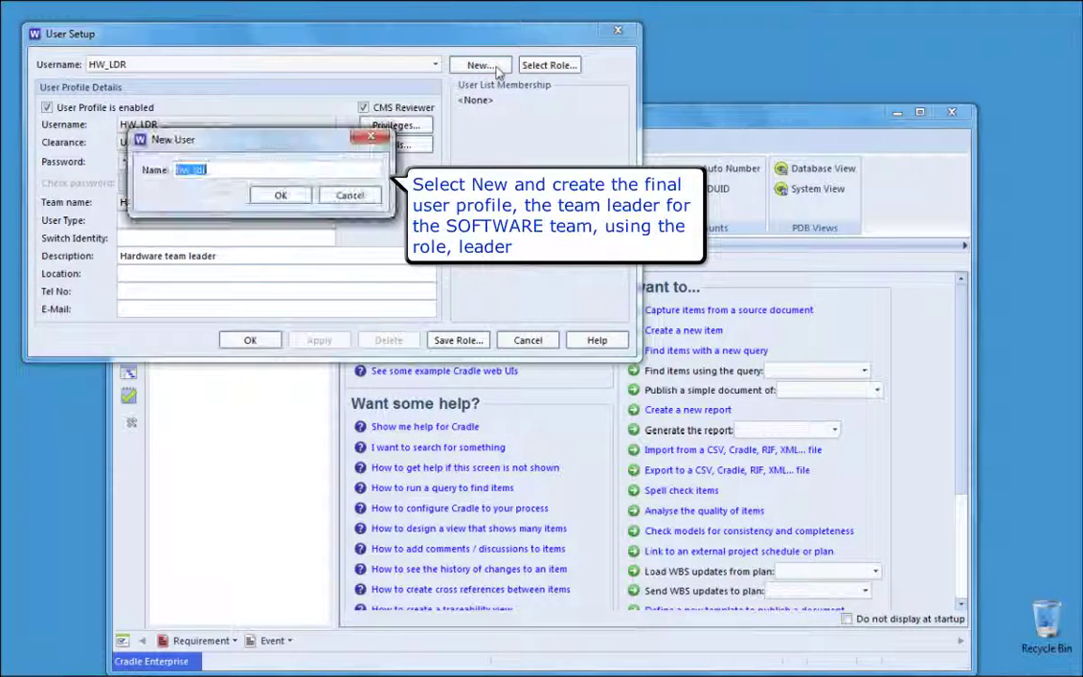
text(sw_ldr)
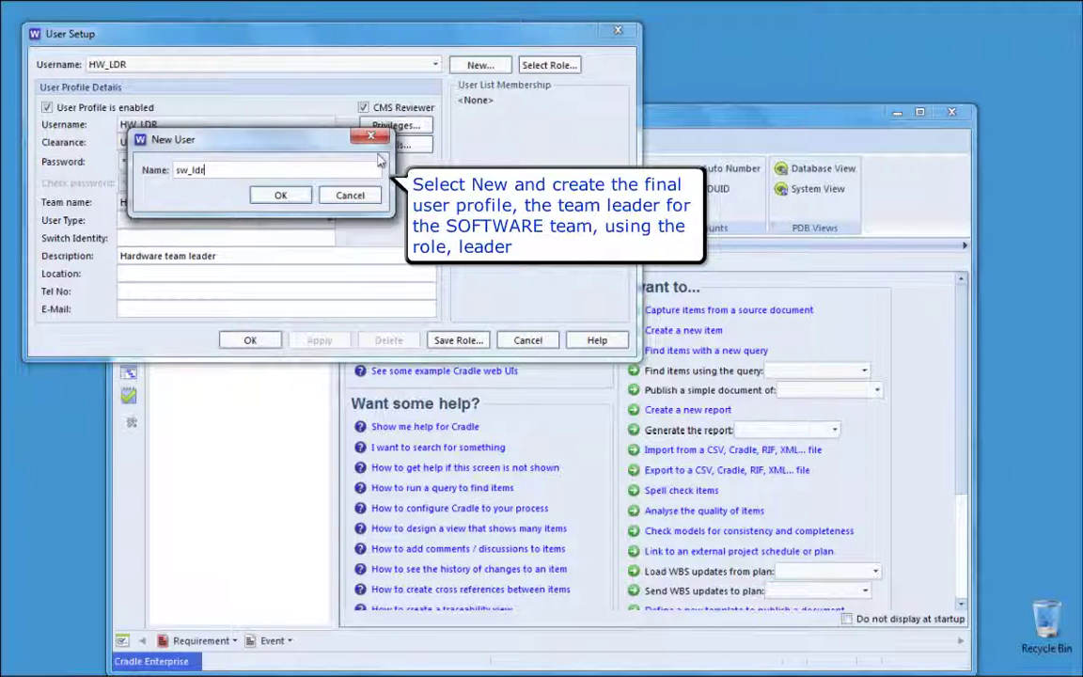
click(281, 196)
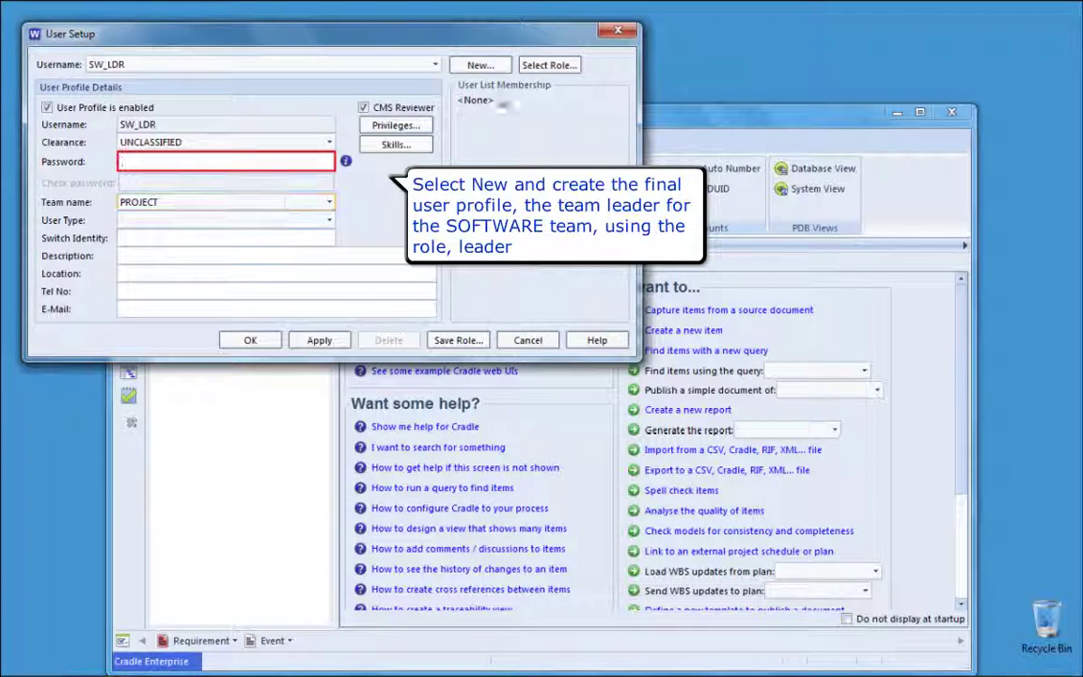
click(549, 65)
click(385, 149)
click(188, 177)
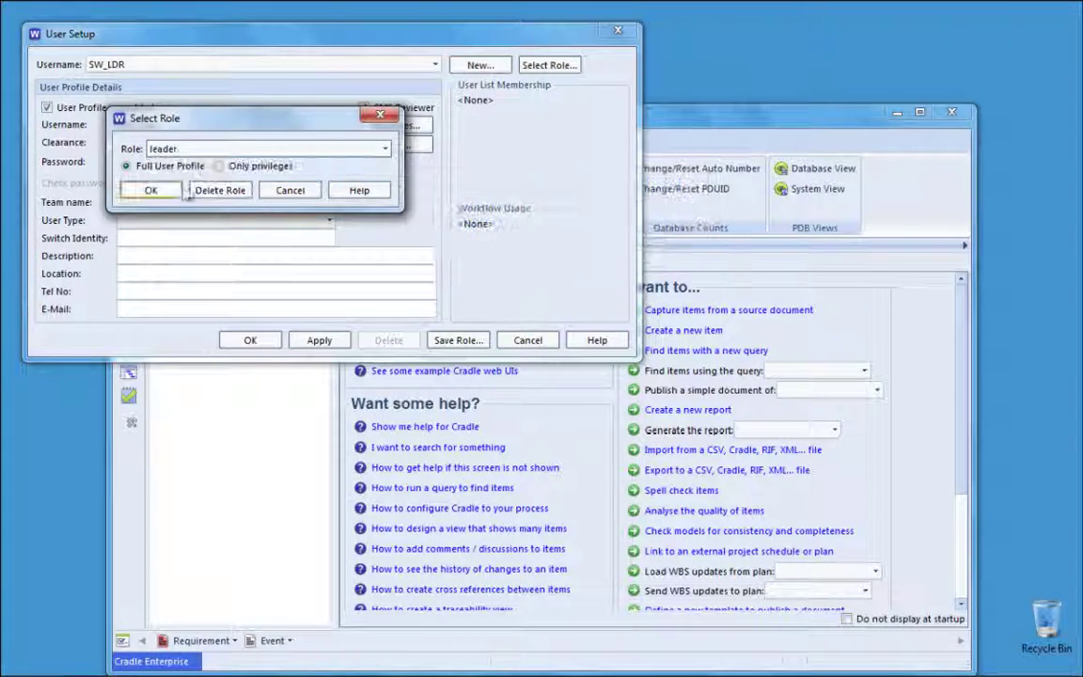
click(151, 190)
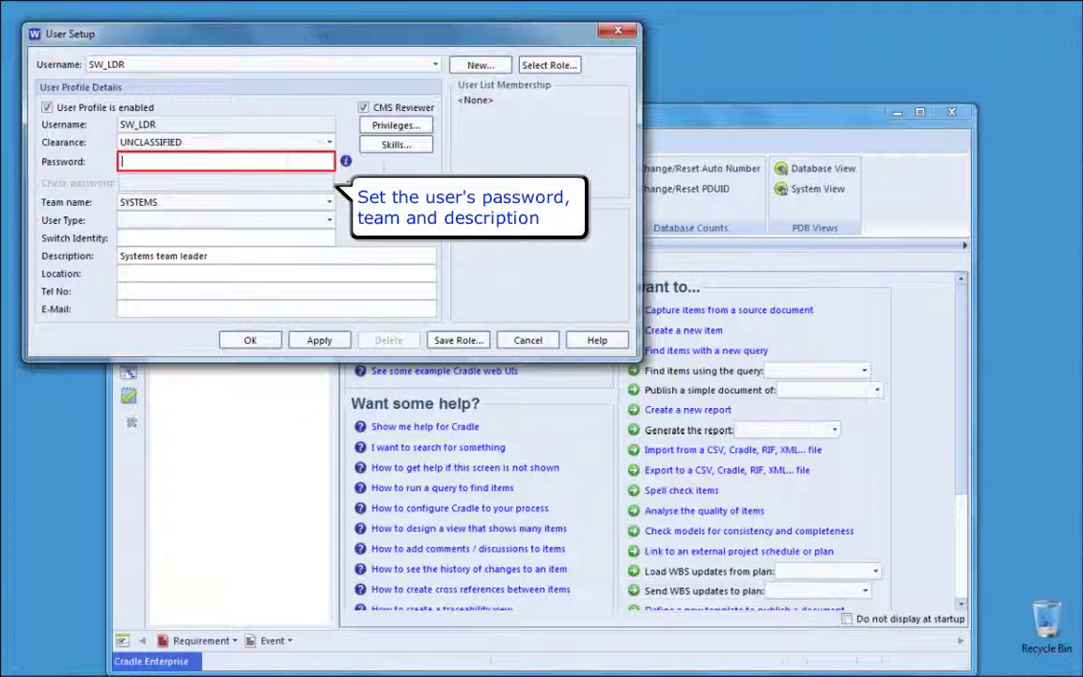
Step: Set SW_LDR's password, assign team SOFTWARE, and change the description to 'Software team leader'
text(*****)
key(Tab)
text(*****)
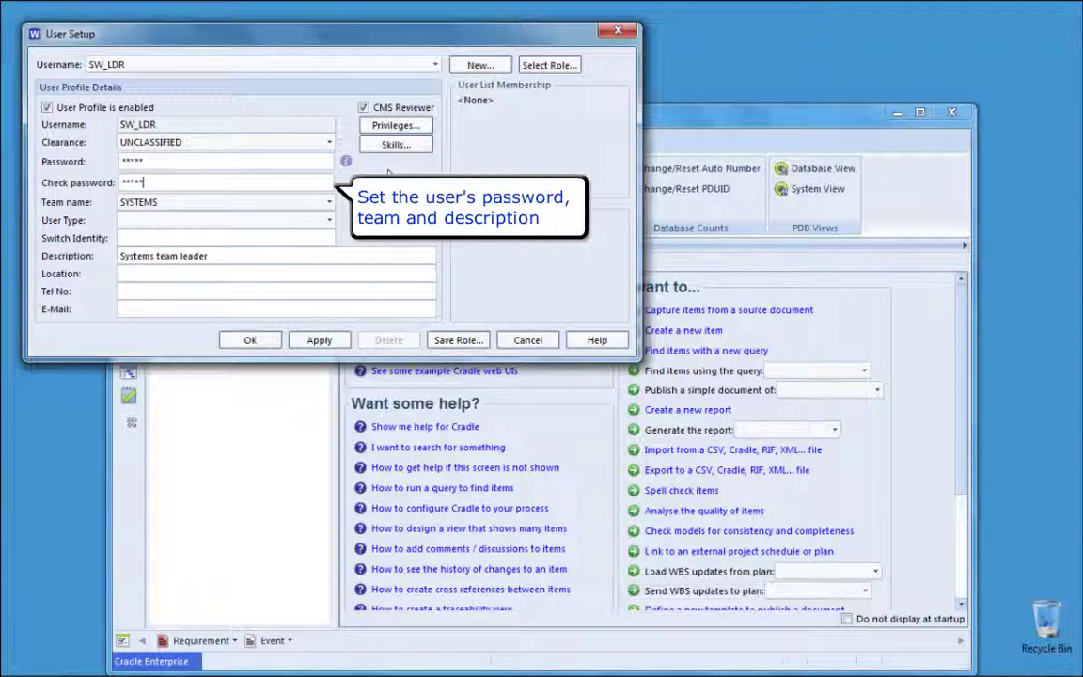
click(285, 202)
click(279, 243)
double_click(136, 256)
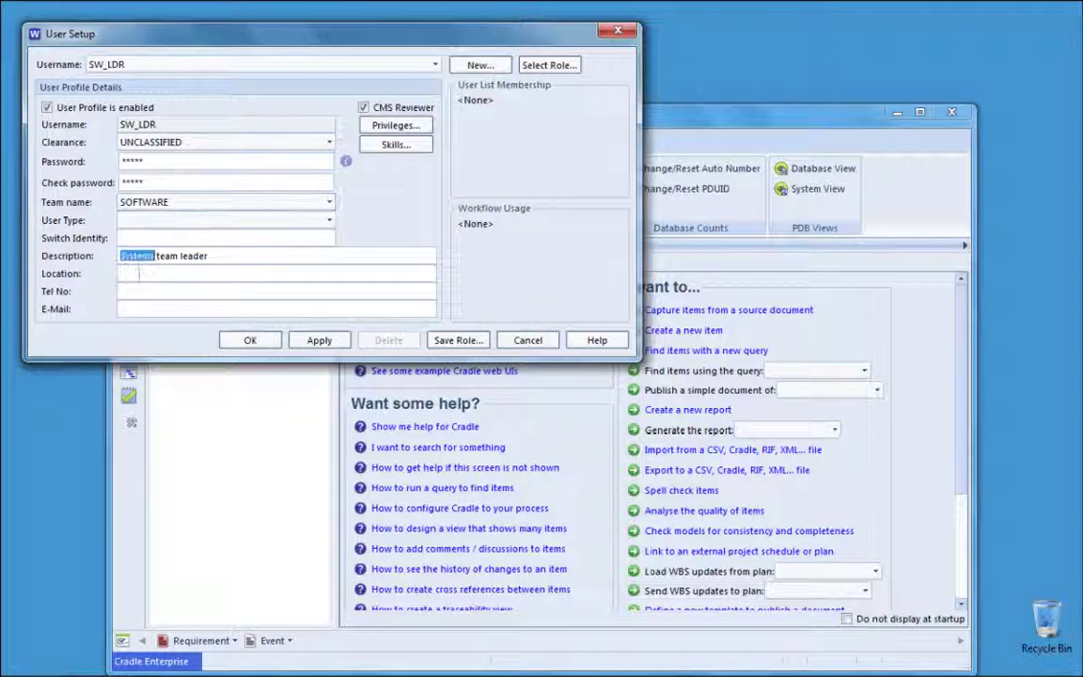
text(Software)
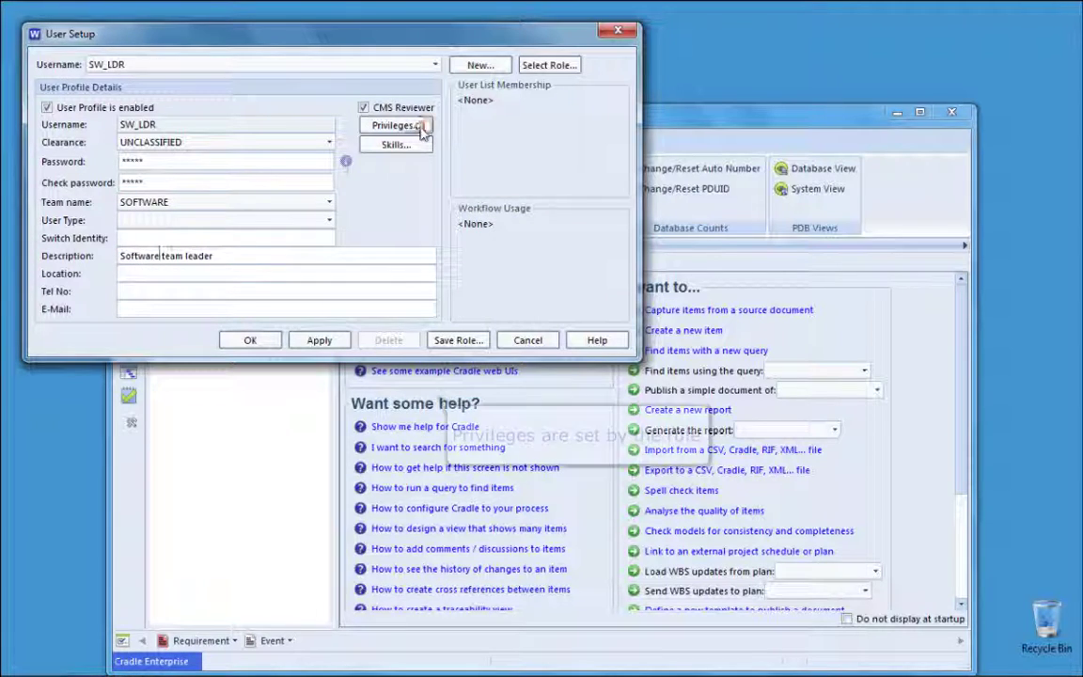
Step: Review the privileges from the leader role, then apply to save the SW_LDR profile
click(415, 126)
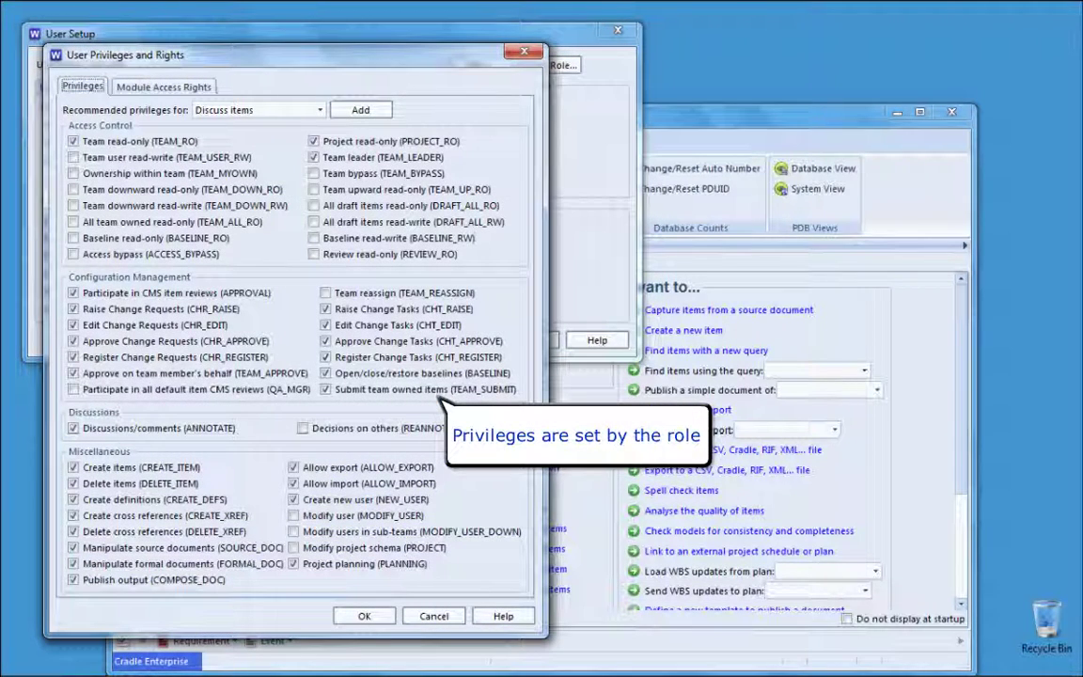
click(365, 615)
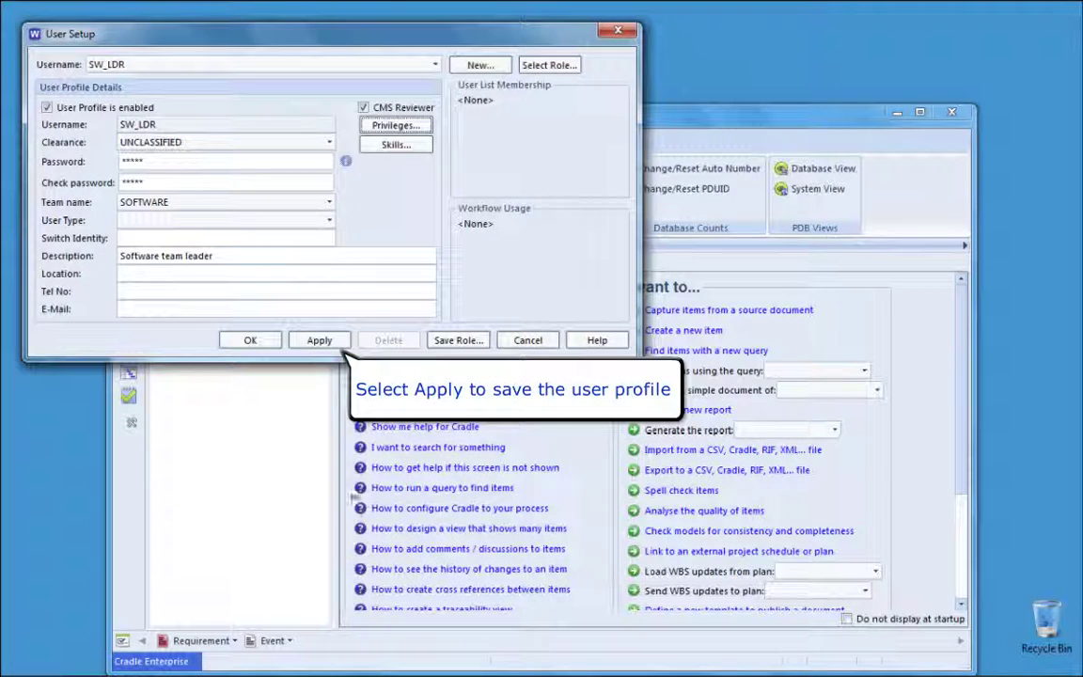
click(335, 343)
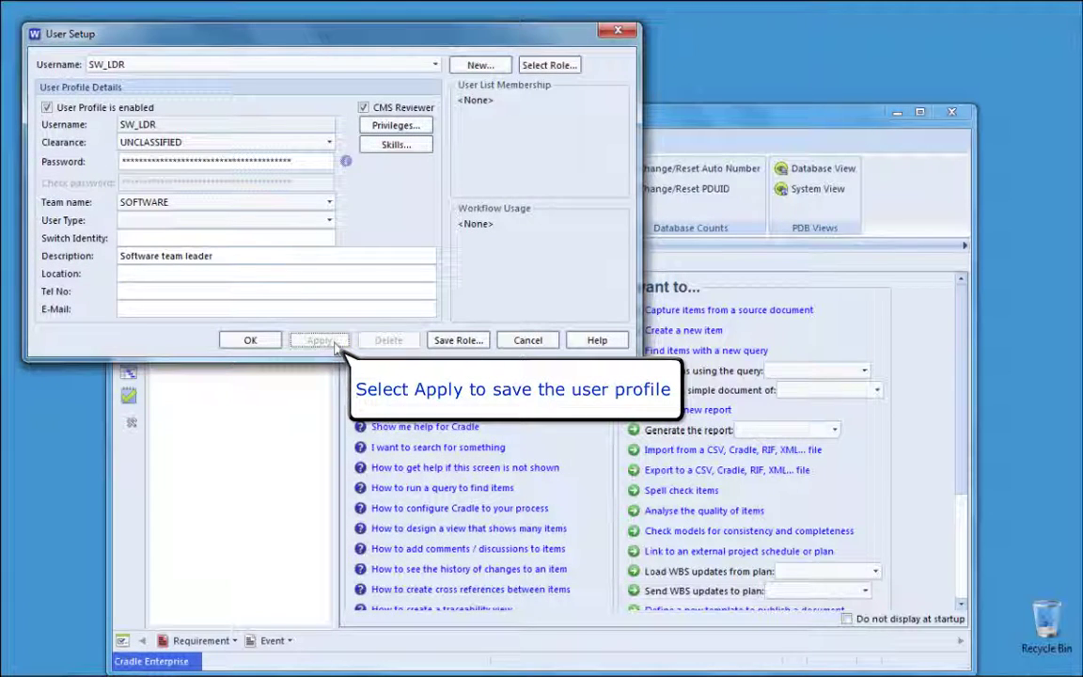
Step: Close User Setup and exit WorkBench, confirming the close
click(251, 342)
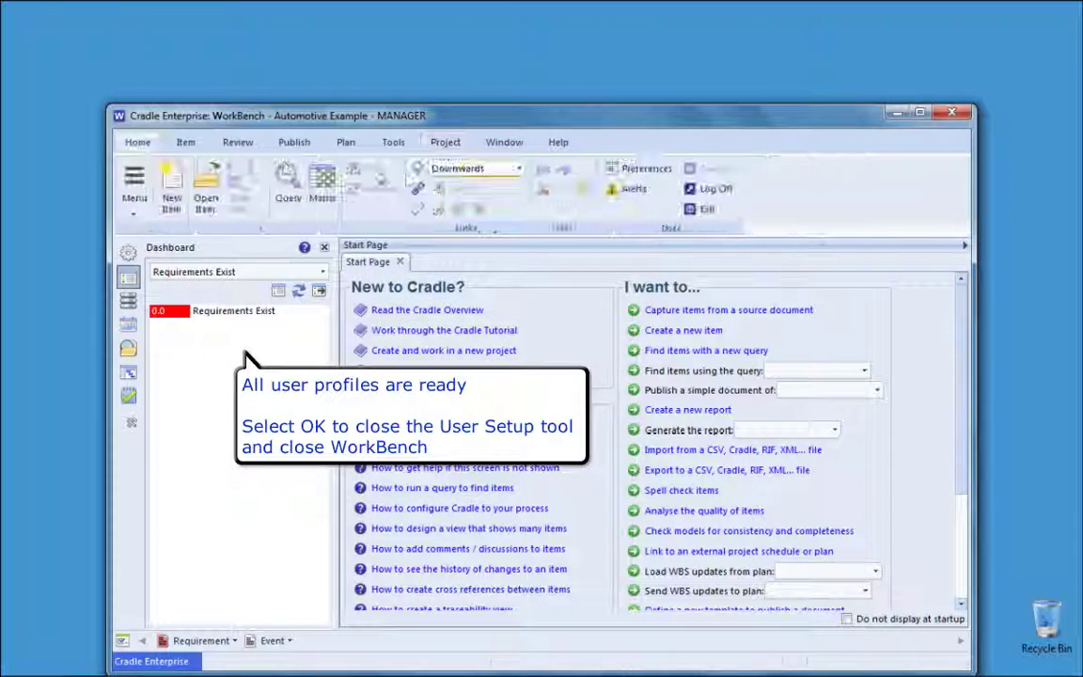
click(703, 209)
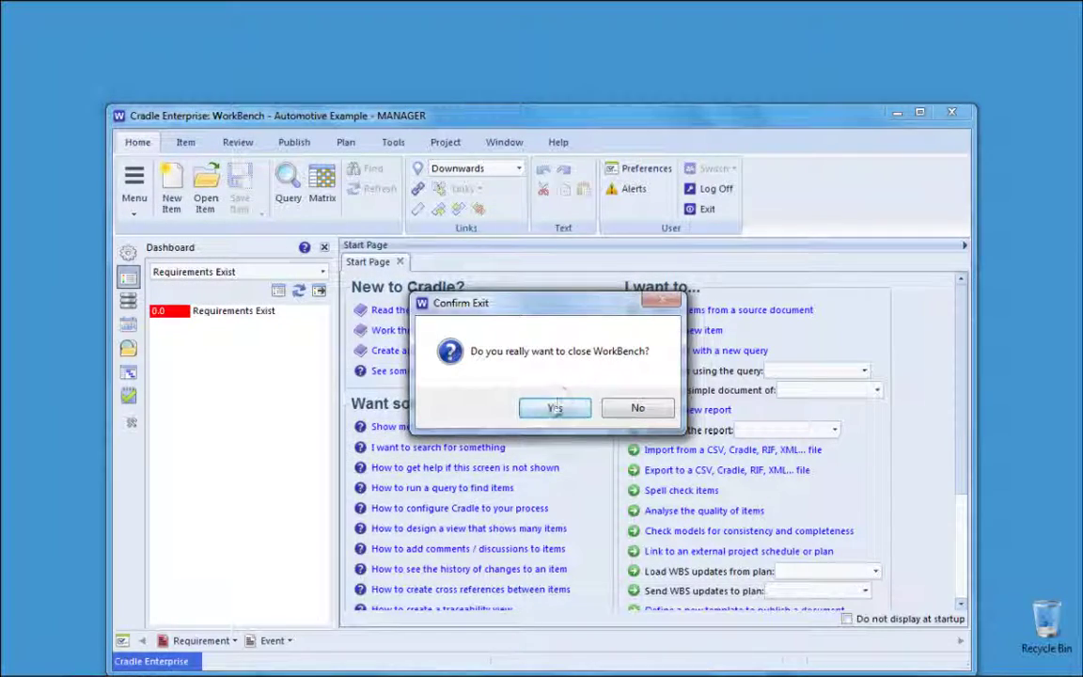
click(555, 407)
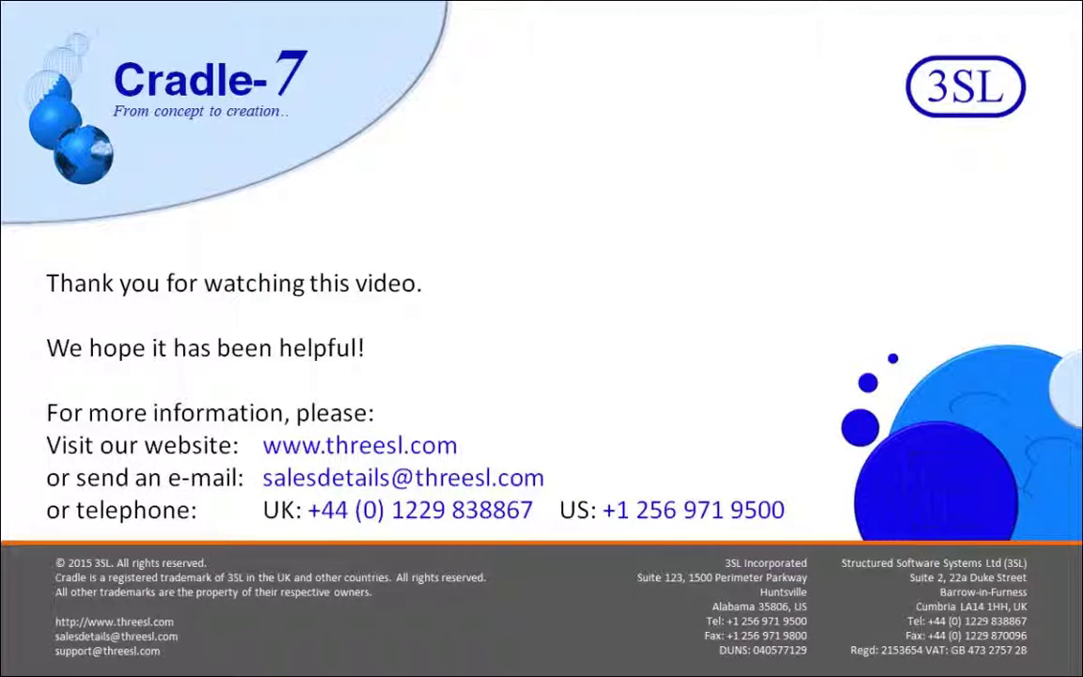